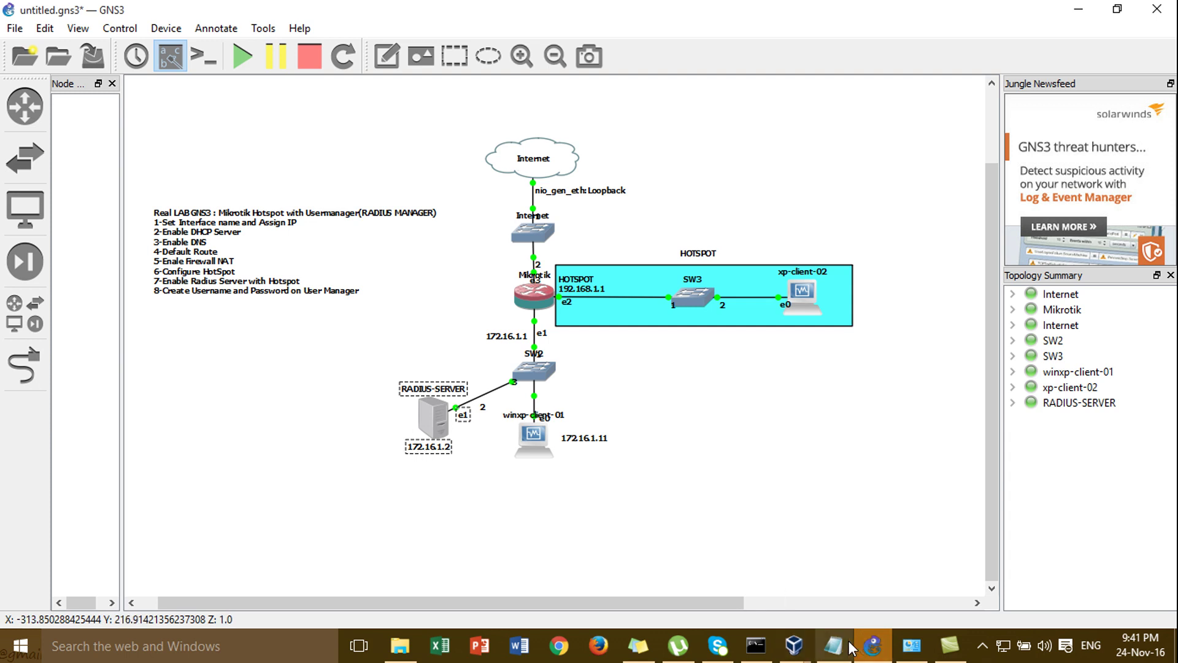
- Bring the winxp-client-01 VirtualBox machine's Windows XP desktop to the front
mouse_move(796, 653)
click(856, 555)
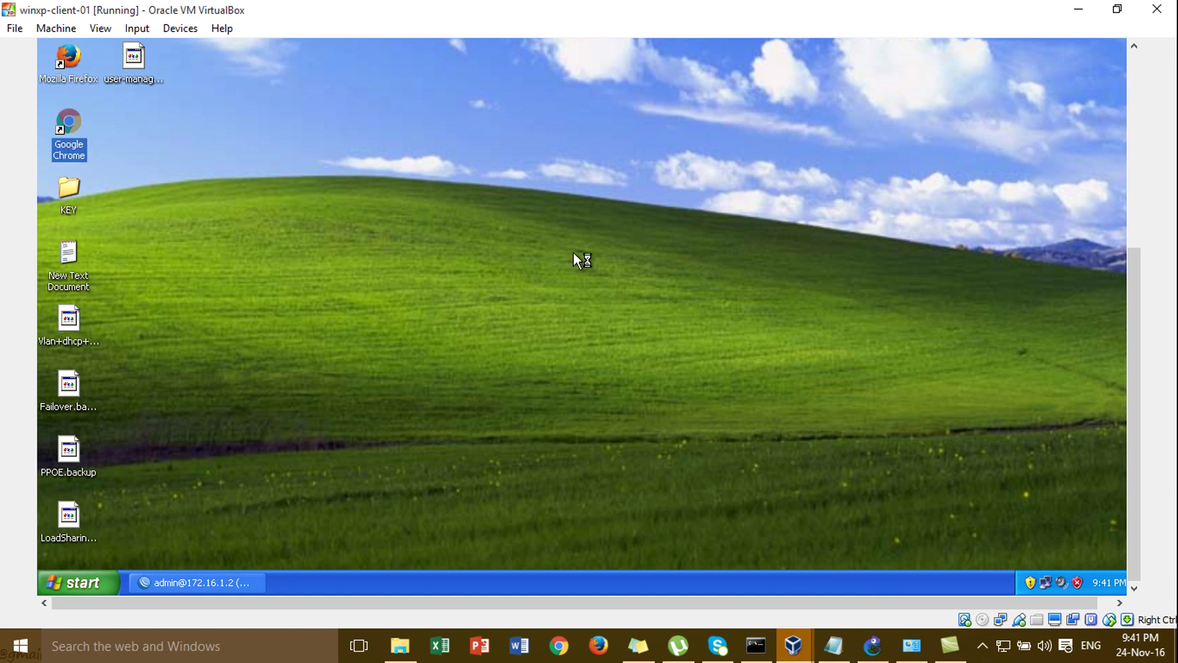
- Open Chrome in the XP VM and load the User Manager page at 172.16.1.2/userman
click(1132, 243)
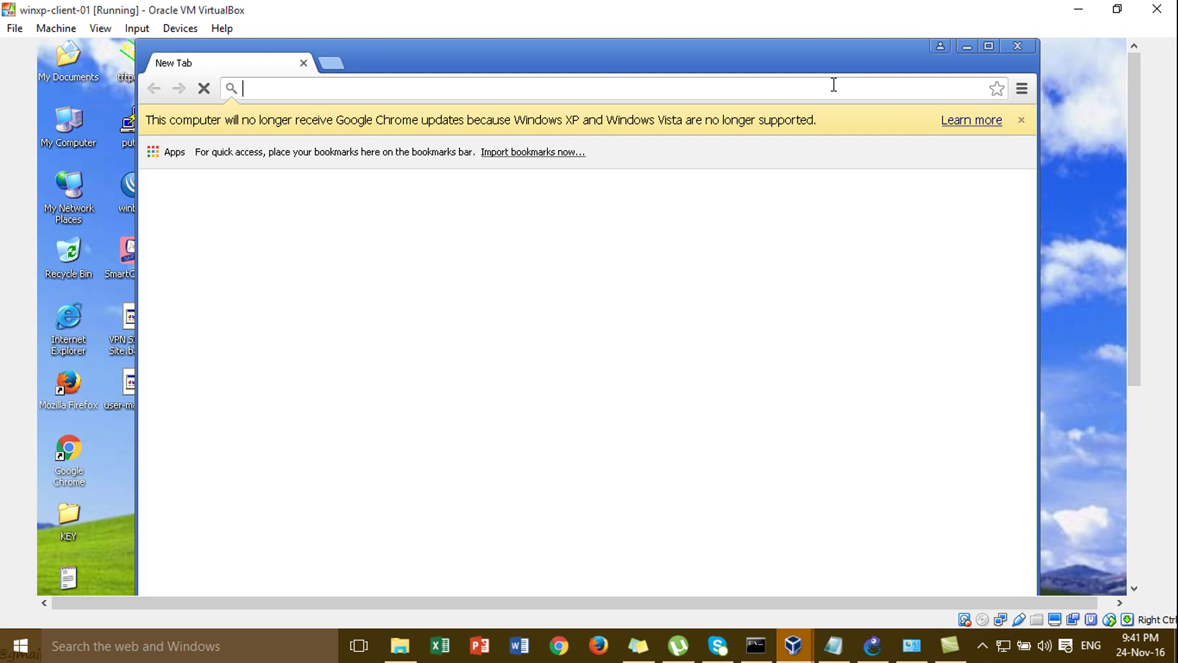
text(172.16.1.2/userman)
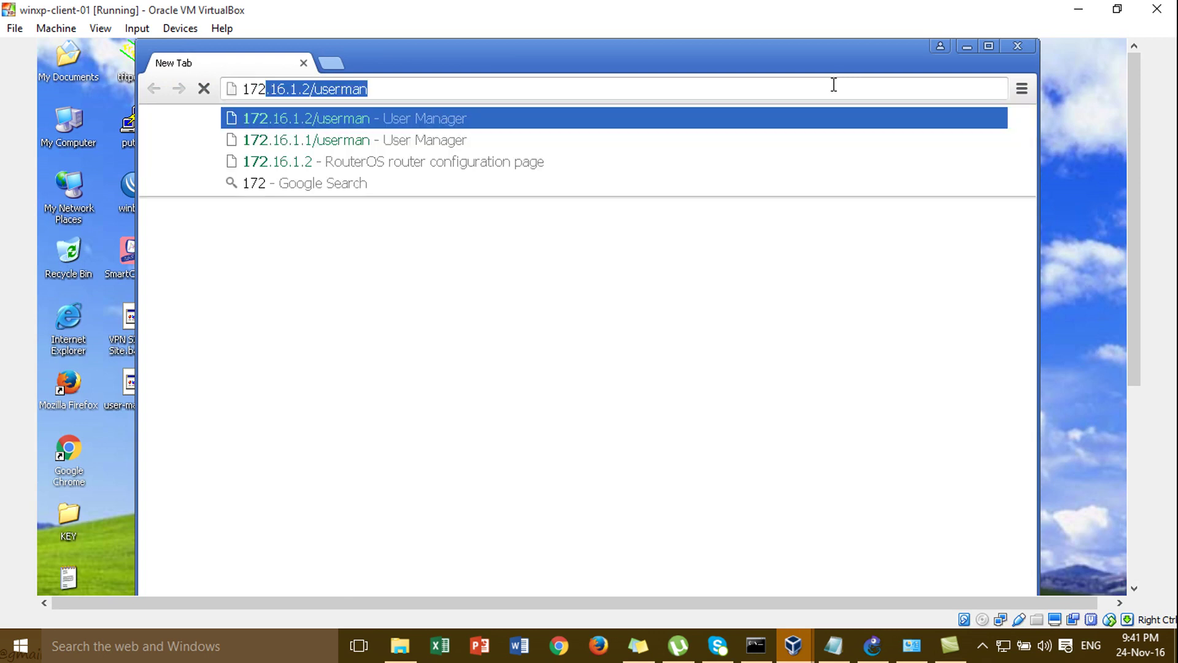
click(834, 85)
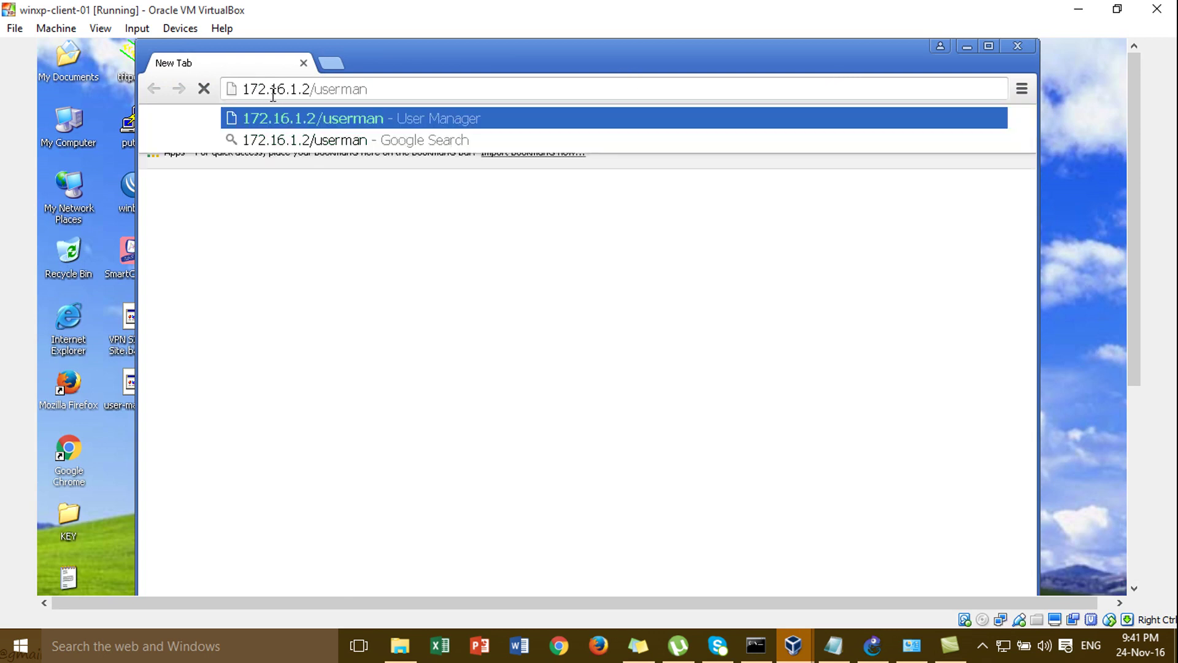
click(875, 650)
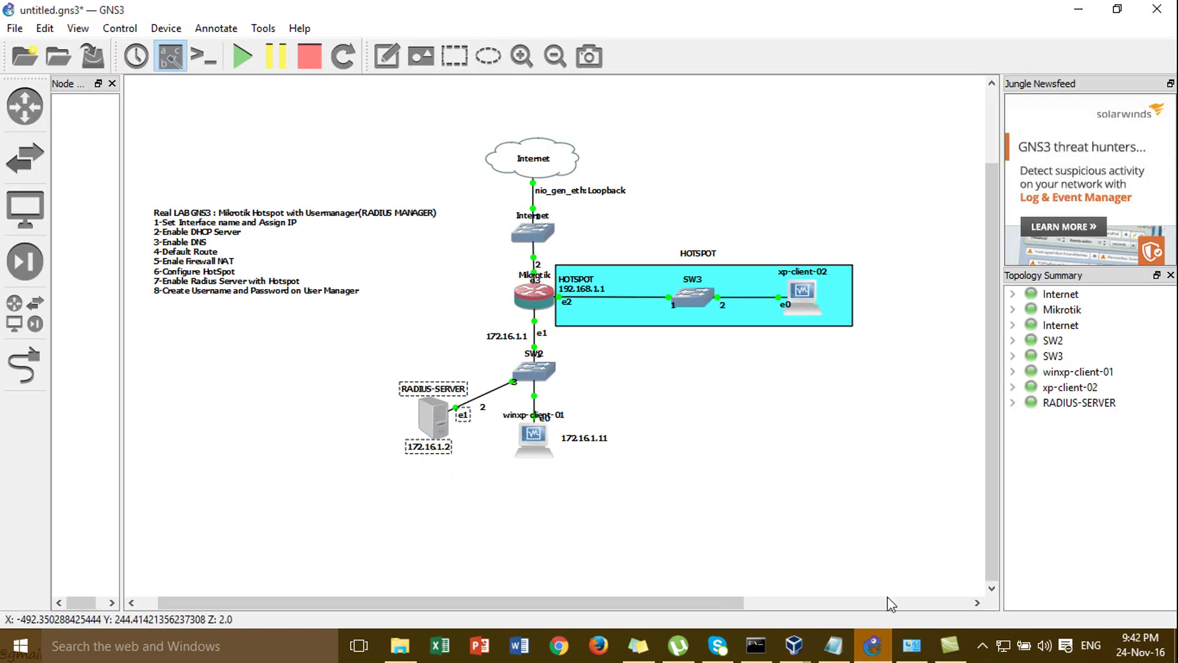
mouse_move(819, 648)
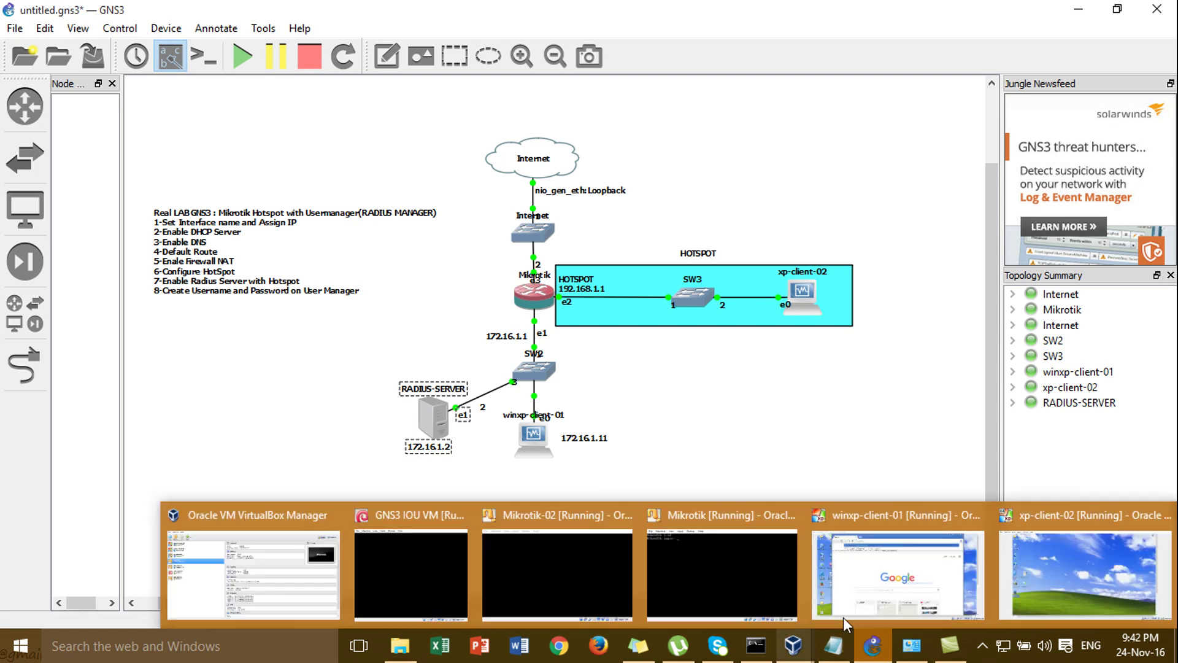
click(864, 592)
click(512, 118)
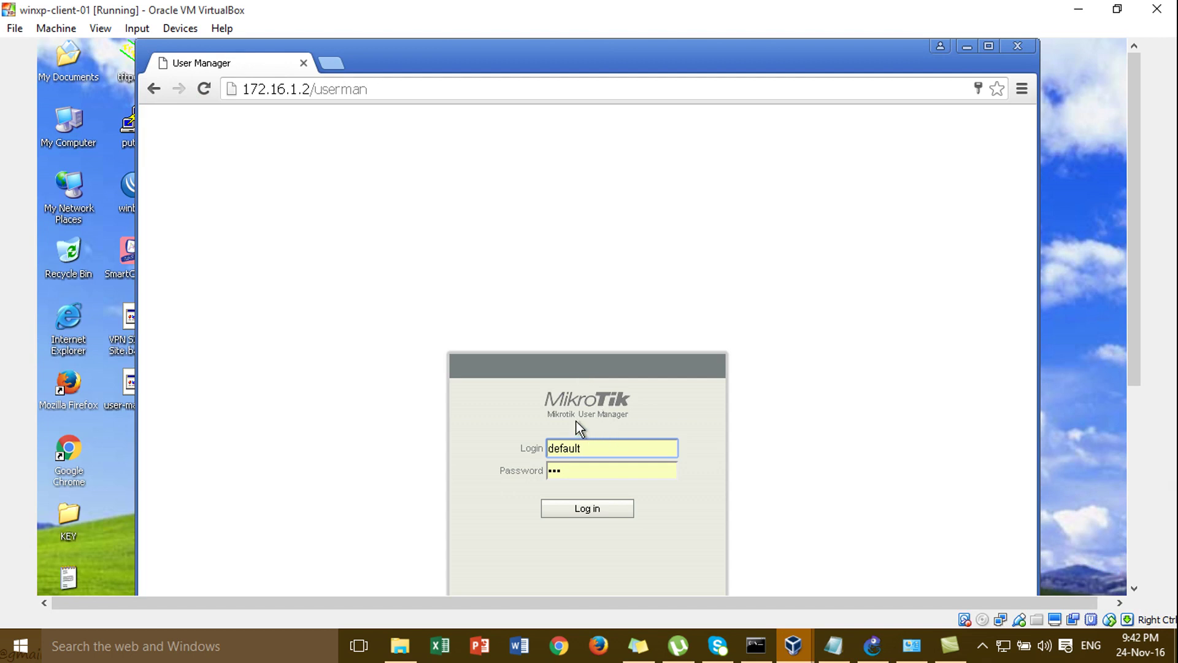
- Log in to User Manager as admin with a blank password and maximize Chrome
click(611, 446)
key(BackSpace)
key(BackSpace)
key(BackSpace)
key(BackSpace)
key(BackSpace)
key(BackSpace)
key(BackSpace)
text(adm)
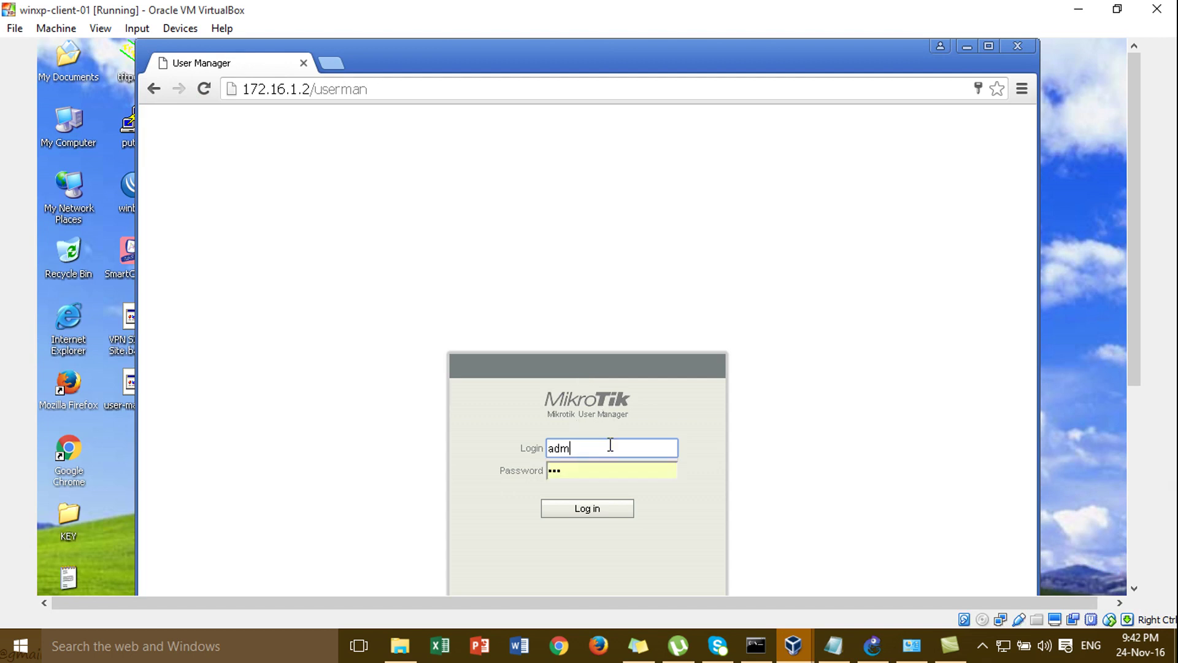
text(in)
click(614, 471)
key(BackSpace)
key(BackSpace)
key(BackSpace)
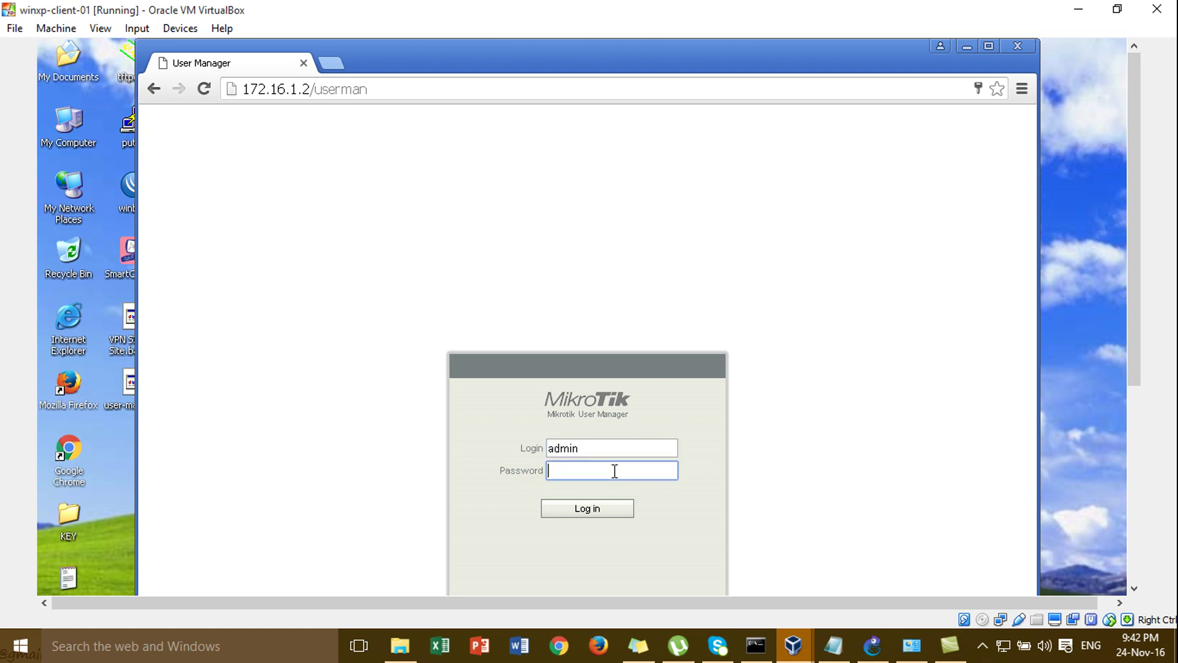
click(595, 509)
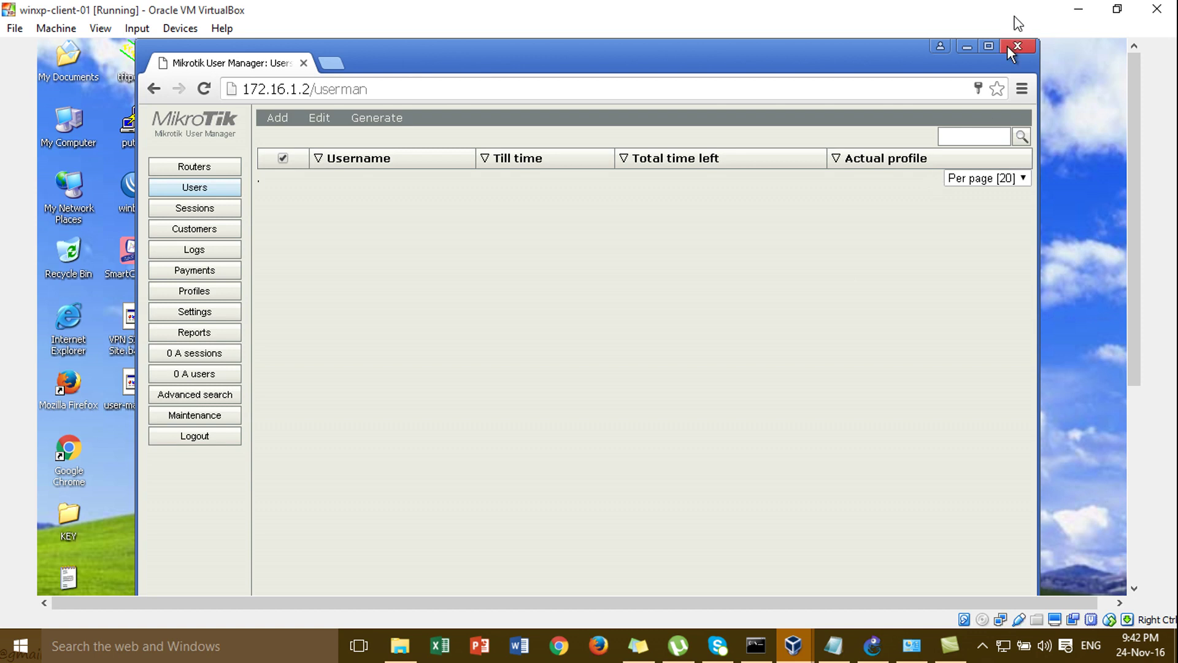
click(989, 43)
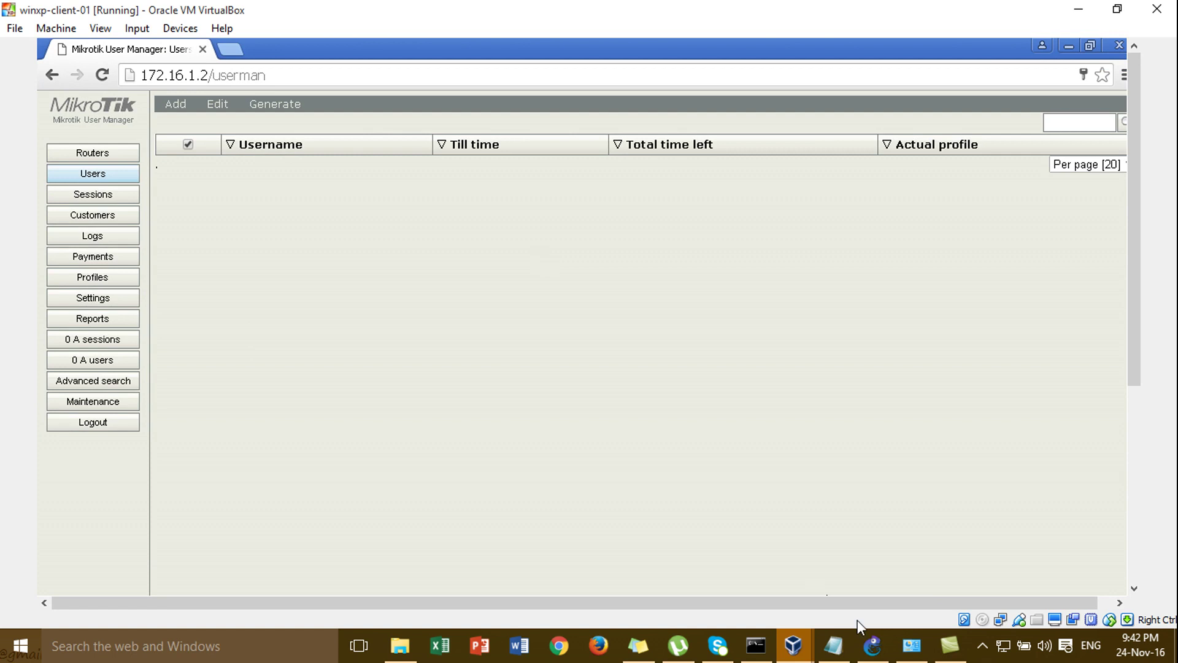
- Glance at the GNS3 topology, then return to the winxp-client-01 VM
click(873, 646)
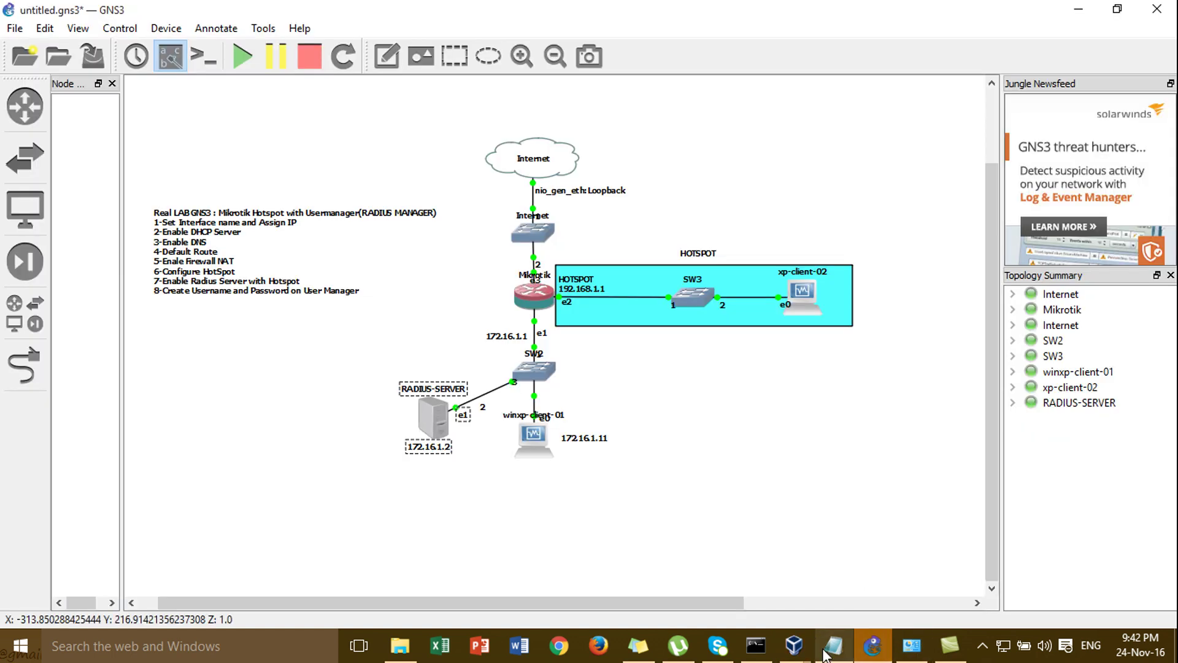
mouse_move(825, 641)
click(868, 604)
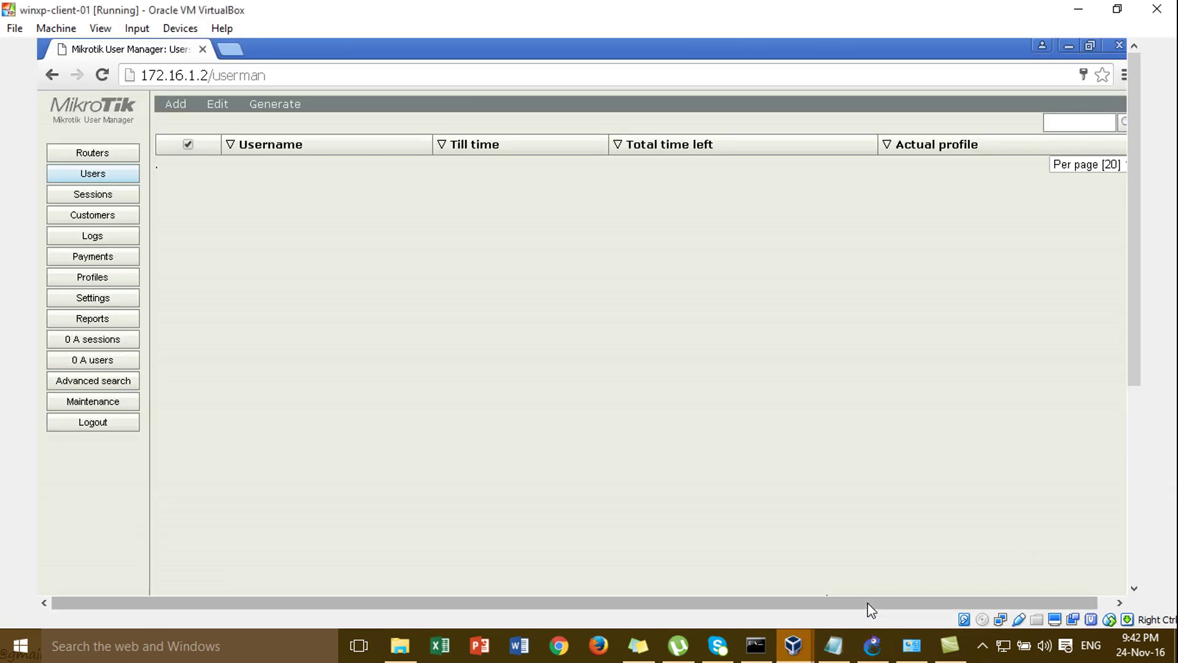
- Start a new entry on the Routers page and name it Router
click(110, 158)
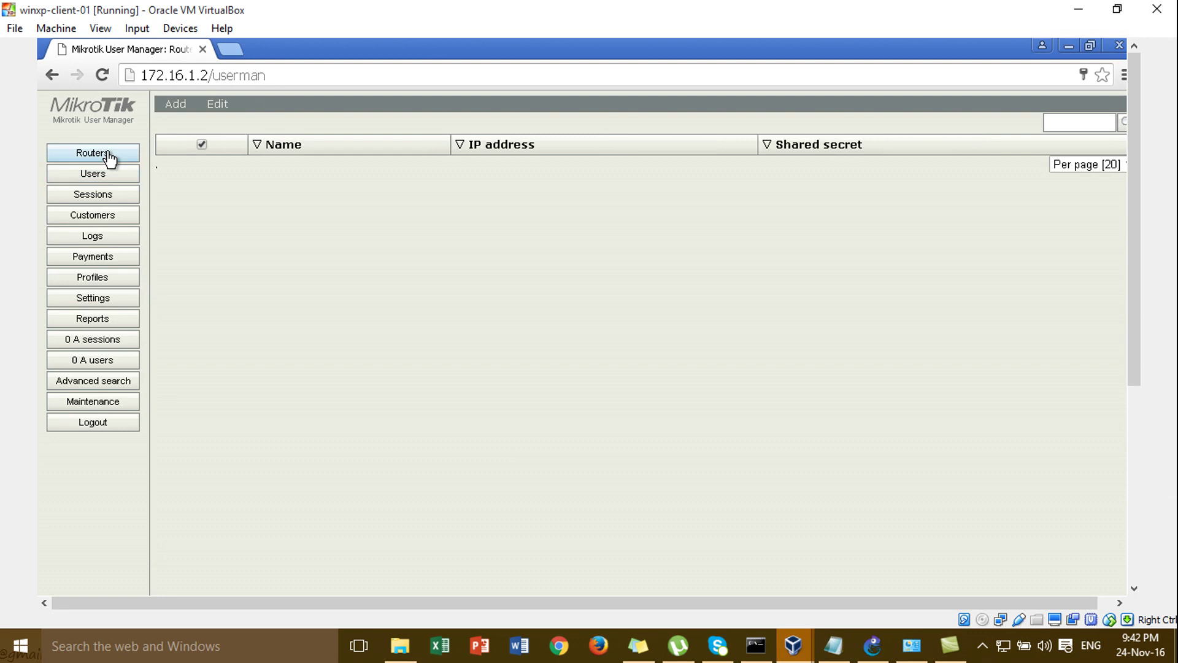
click(181, 105)
click(181, 123)
click(575, 374)
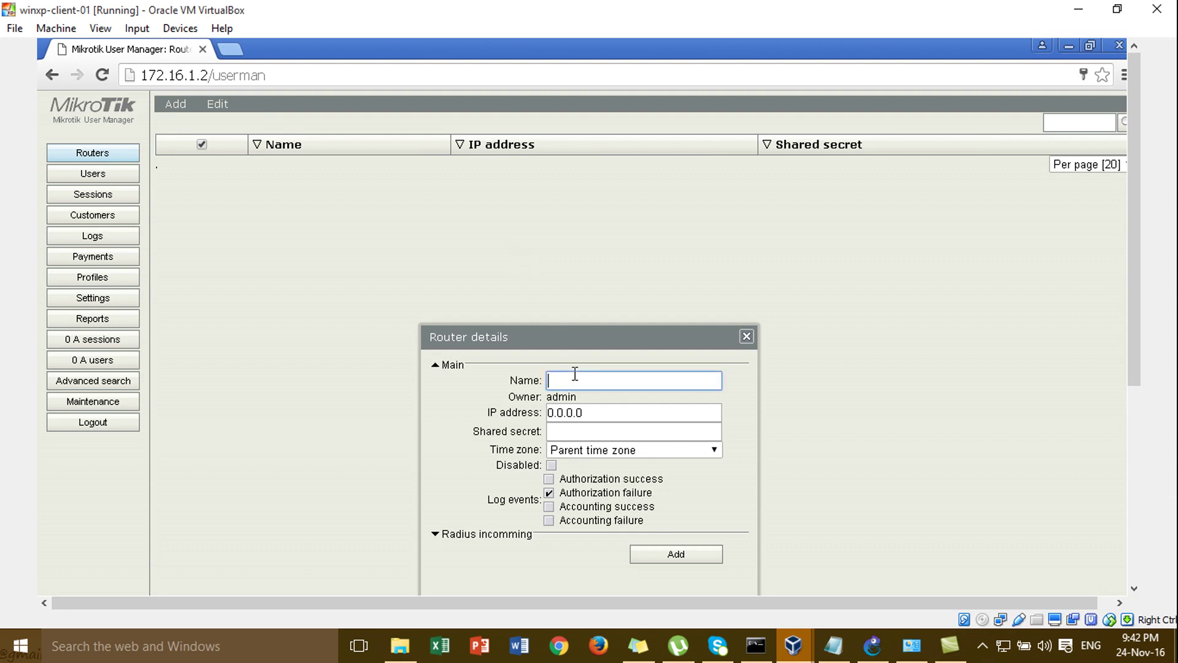
text(RA)
key(BackSpace)
text(adi)
key(BackSpace)
key(BackSpace)
key(BackSpace)
text(Rout)
key(BackSpace)
key(BackSpace)
key(BackSpace)
text(outer)
- Replace the default 0.0.0.0 with 172.16.1.1 as the router's IP address
click(627, 409)
key(BackSpace)
key(BackSpace)
key(BackSpace)
key(BackSpace)
key(BackSpace)
key(BackSpace)
key(BackSpace)
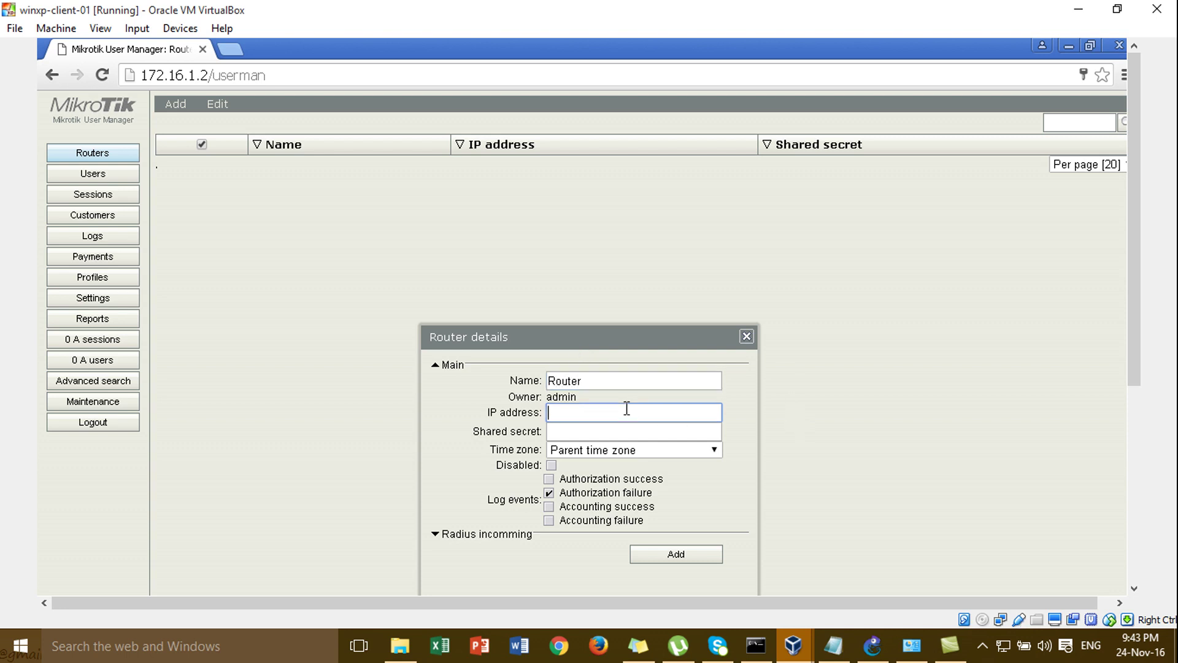
text(172.16.1.1)
drag(592, 340, 596, 208)
click(592, 295)
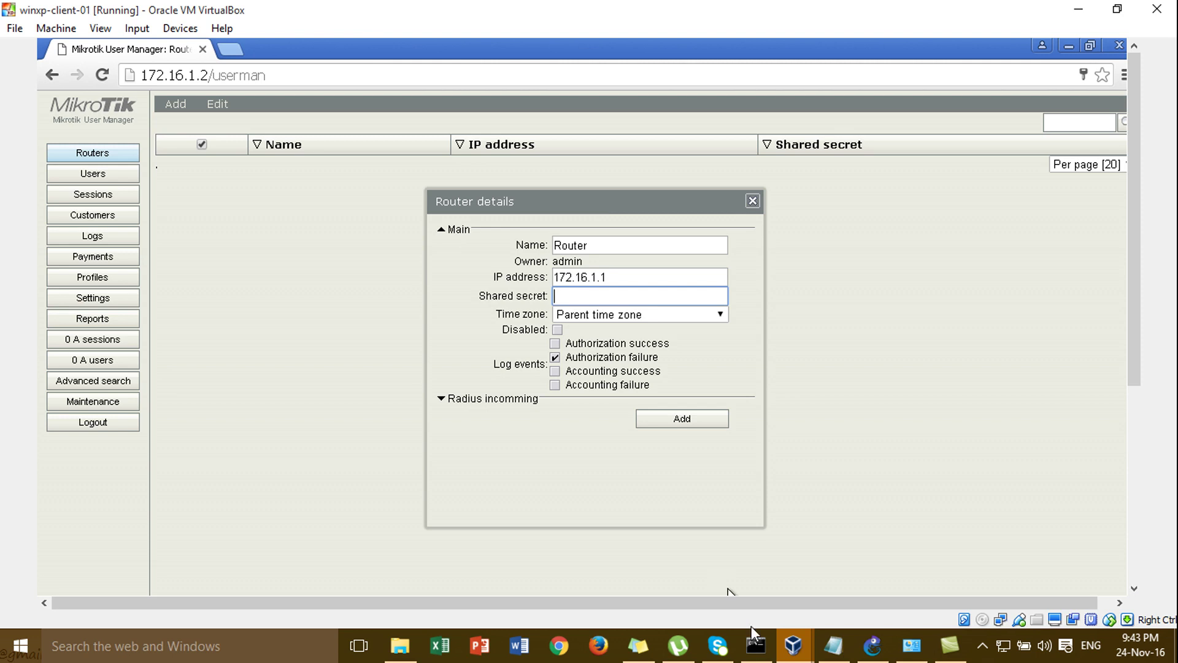
- Launch WinBox and connect to the HQ-MKT router at 172.16.1.1
click(1071, 45)
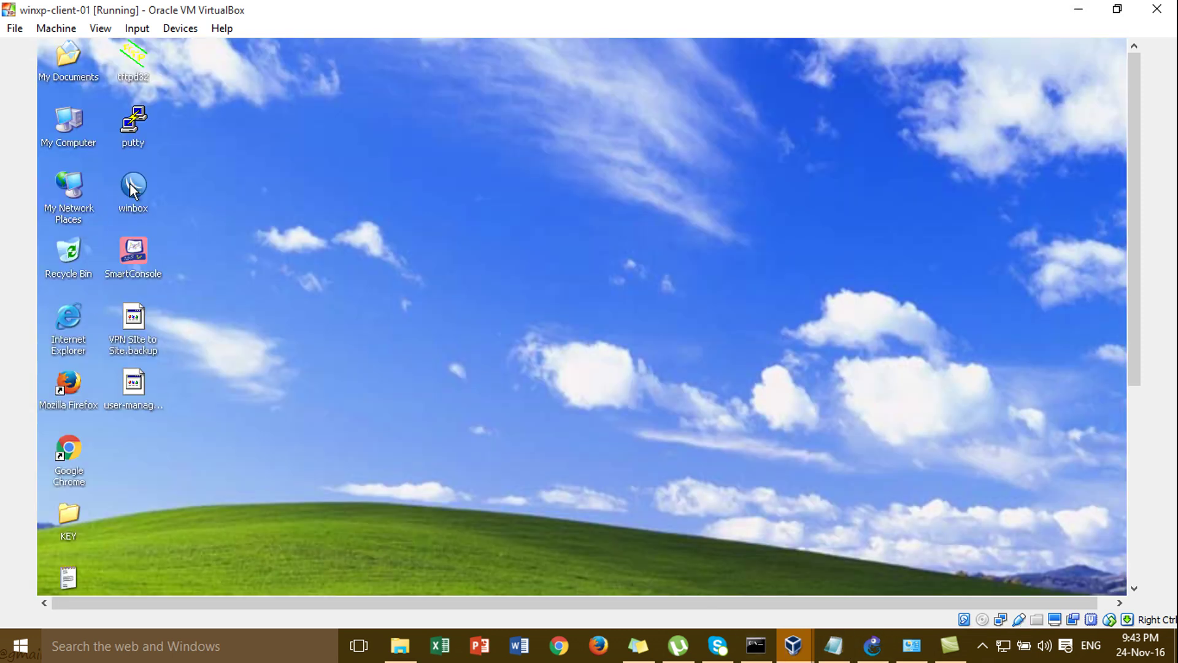
double_click(130, 183)
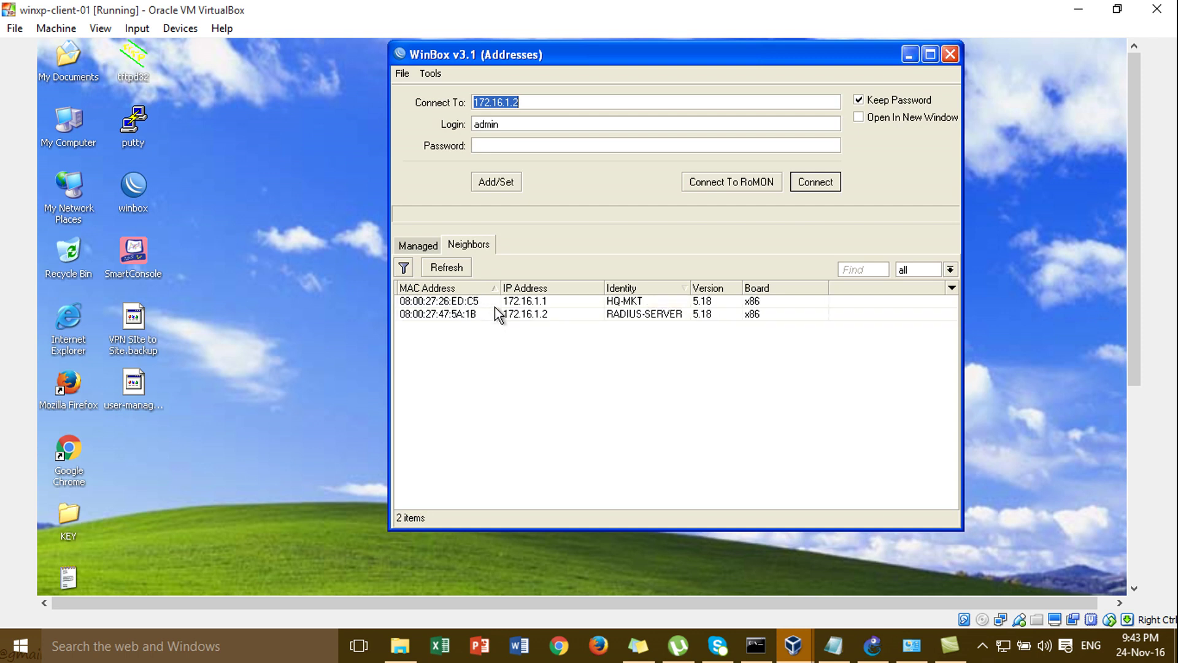
click(501, 302)
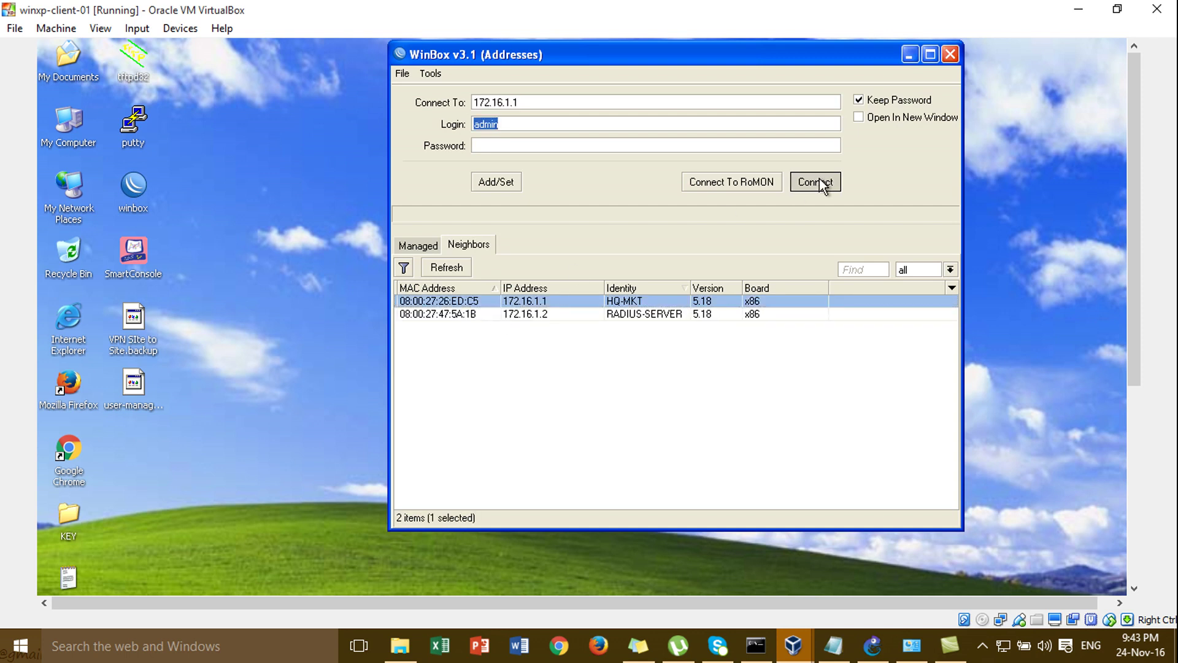
click(816, 183)
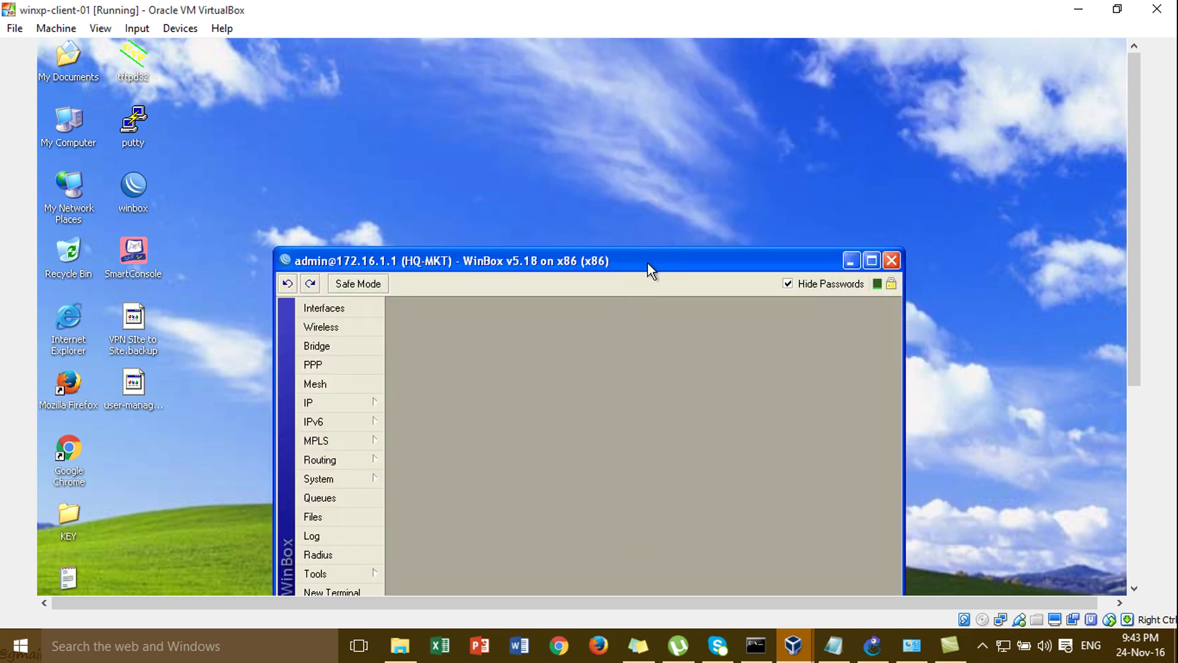
drag(647, 262, 597, 102)
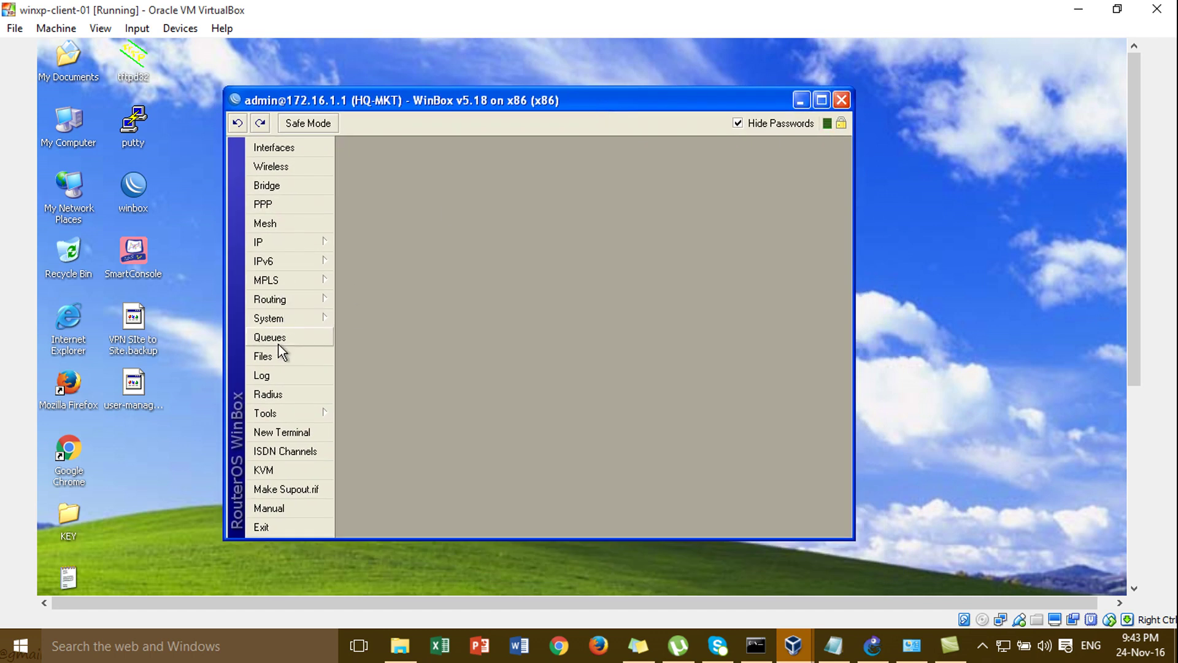
- Open the hotspot RADIUS entry for 172.16.1.2 and unhide its shared secret
click(282, 393)
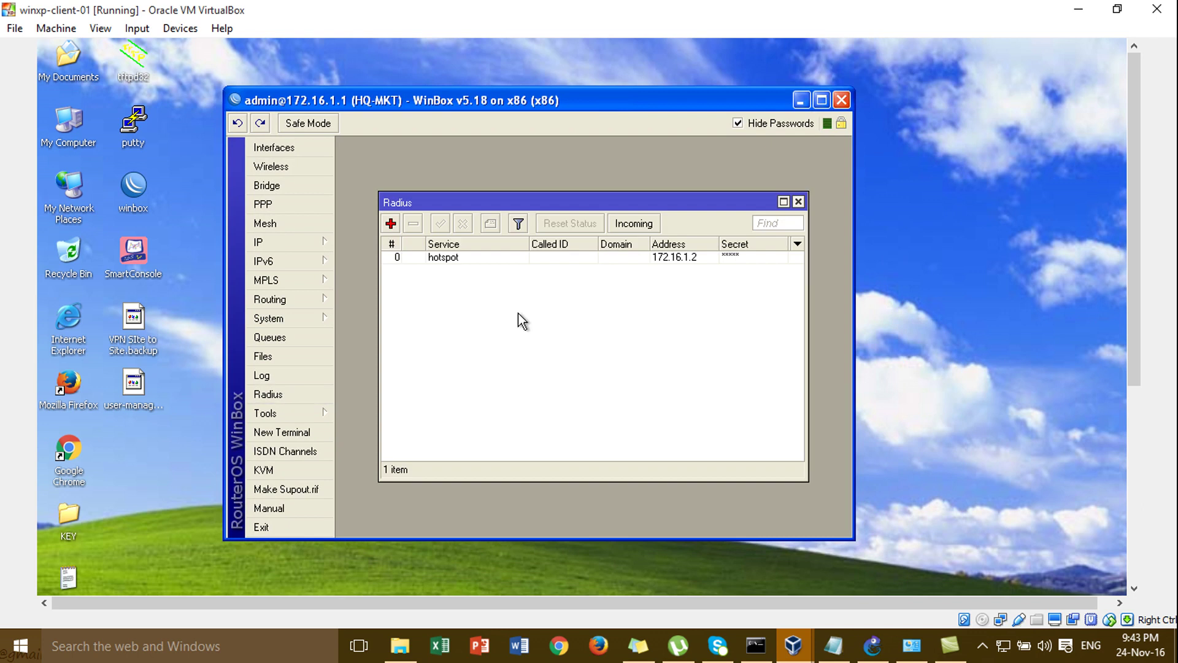
double_click(482, 261)
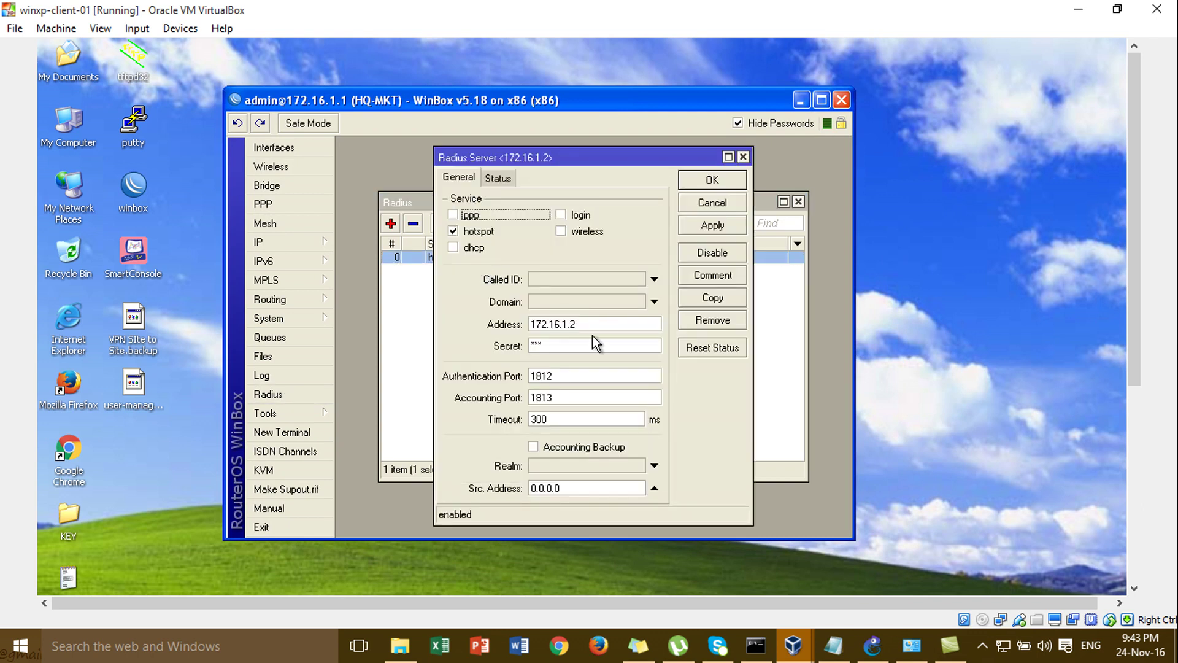
click(582, 345)
click(740, 123)
drag(558, 342, 476, 335)
click(1131, 460)
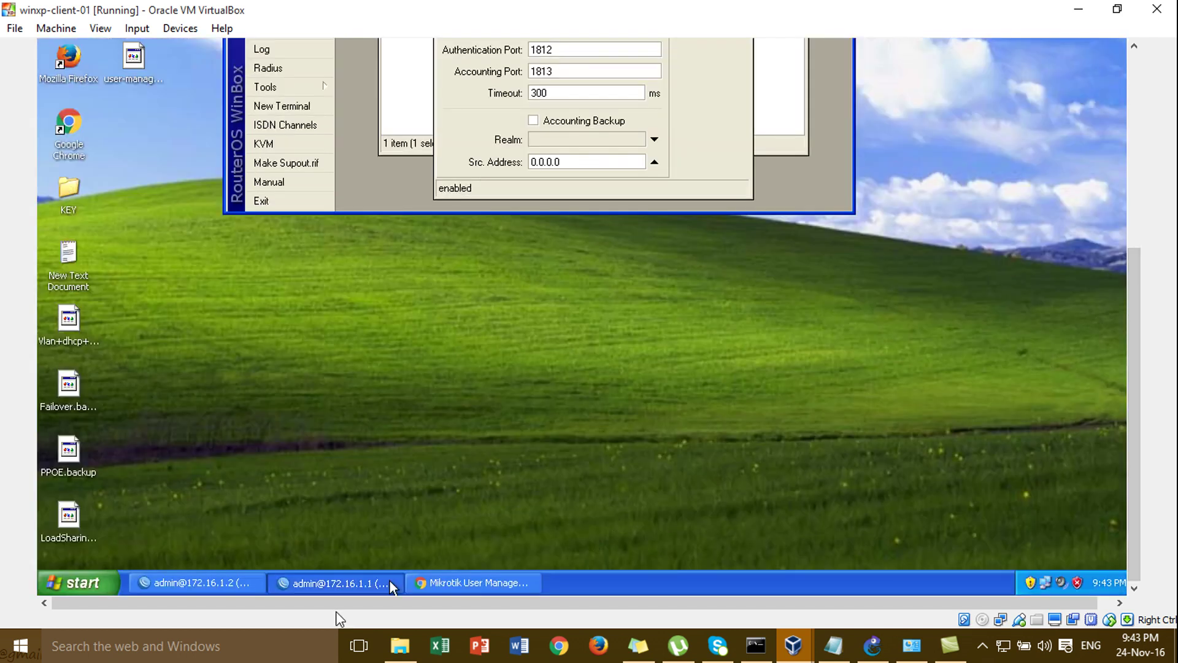
- Back in User Manager, enter the router's shared secret copied from WinBox
click(431, 580)
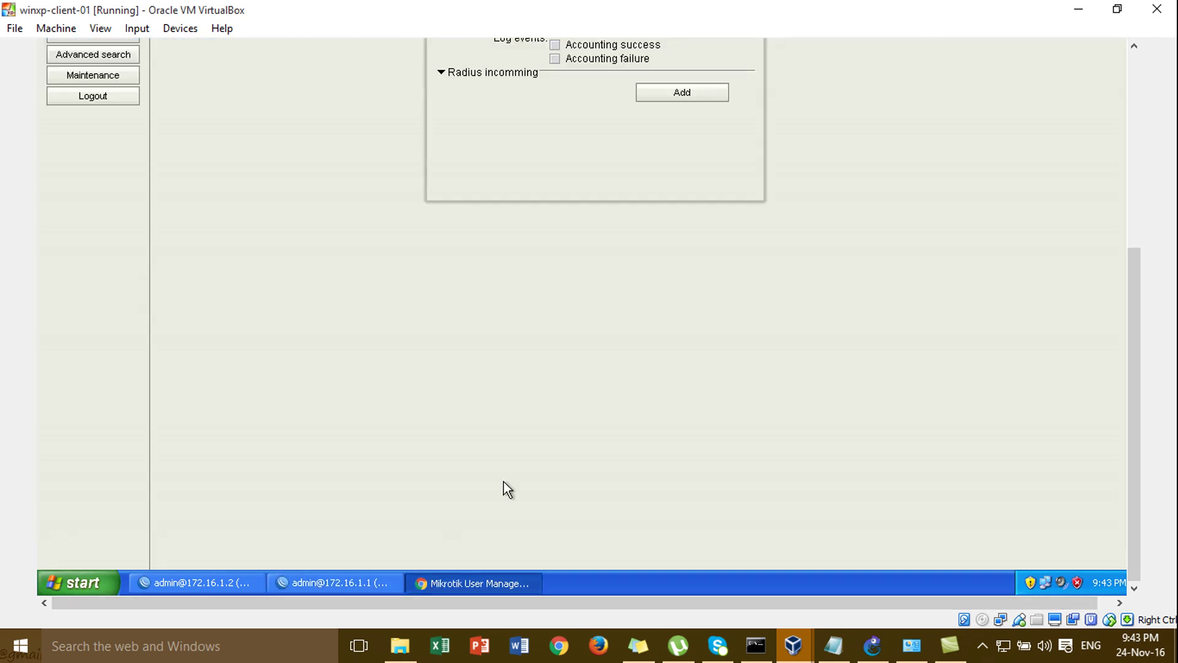
click(1132, 192)
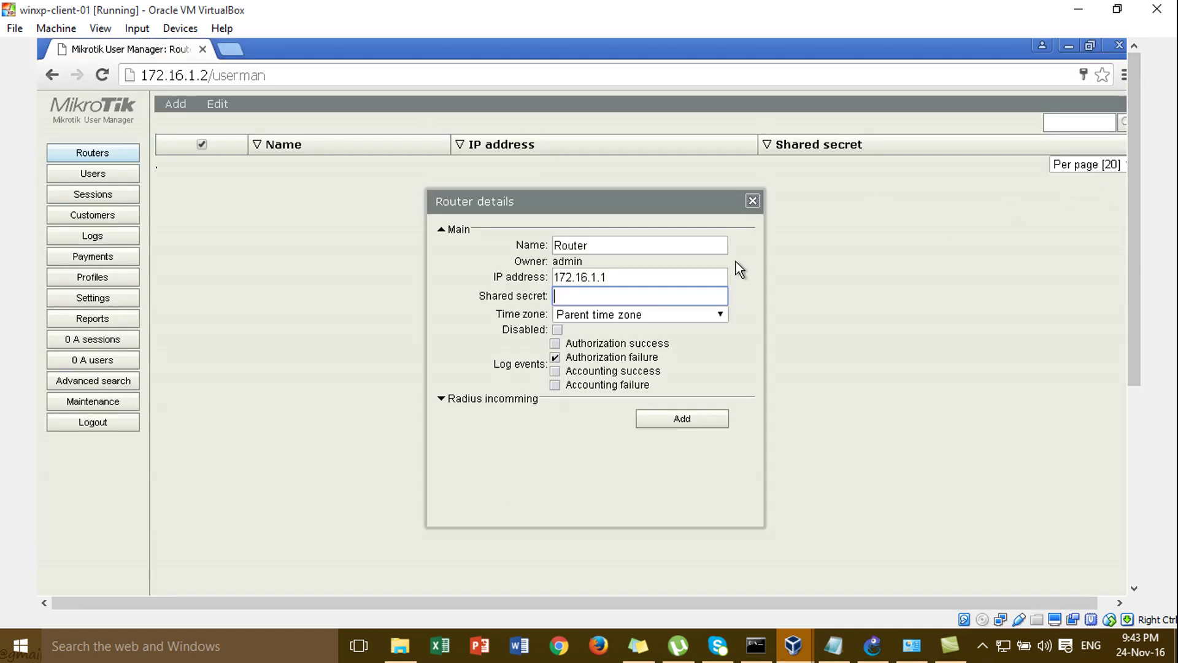
text(123)
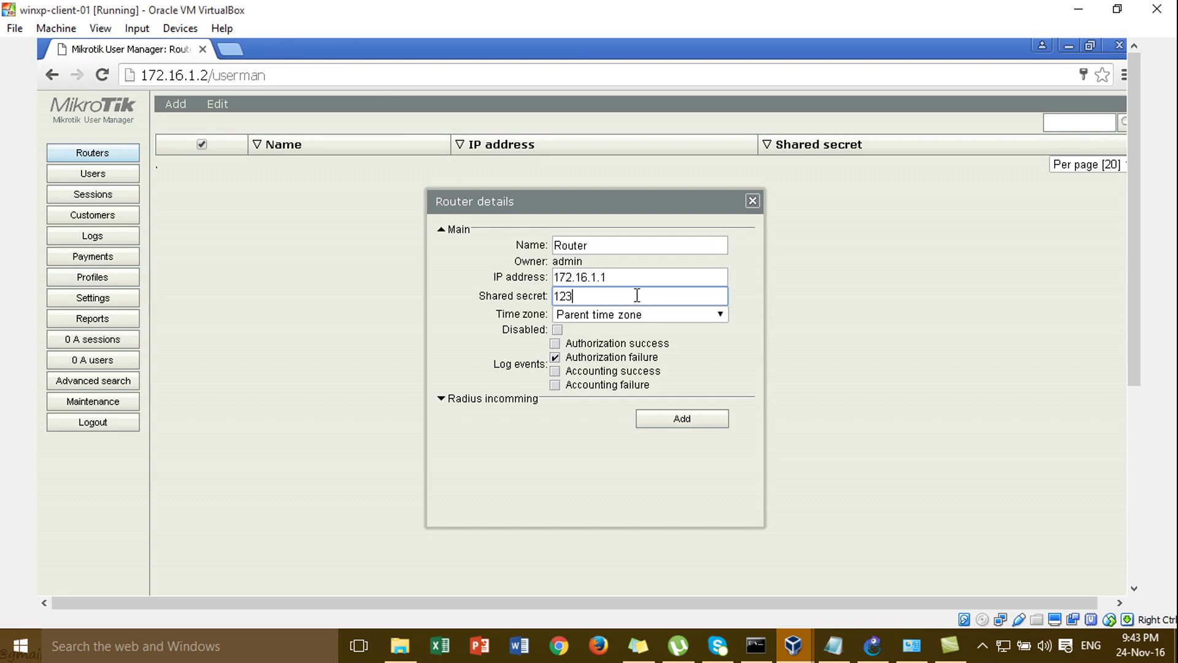
- Set the router's time zone to +07:00 and enable CoA on port 1700
click(637, 322)
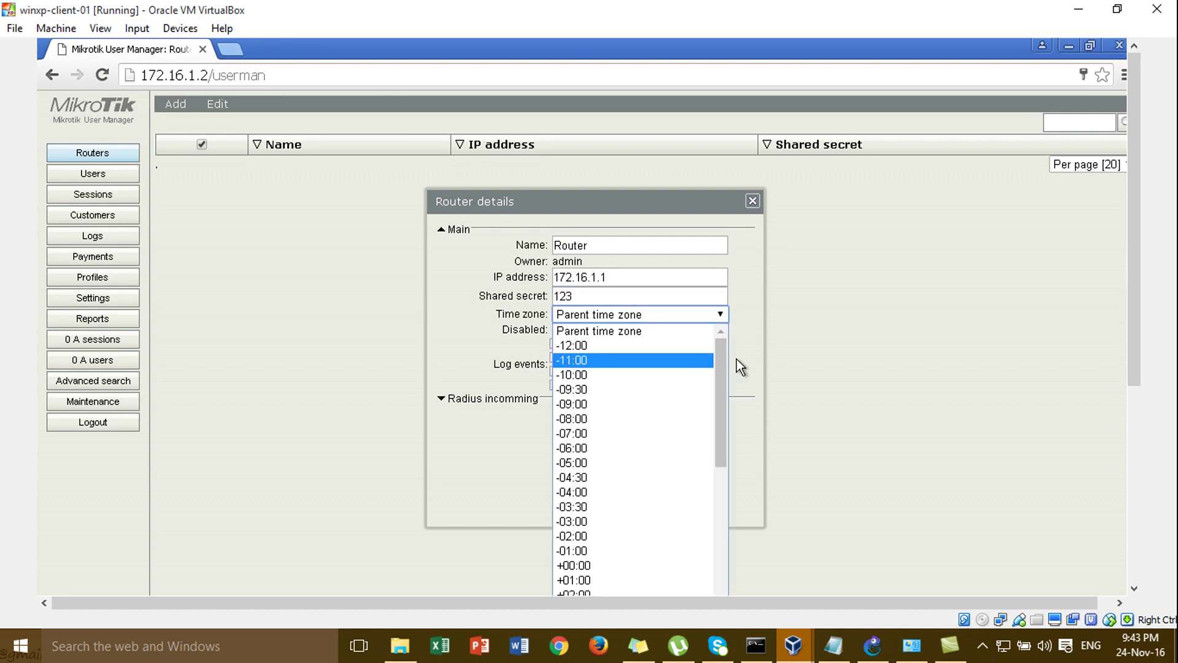
drag(724, 365, 728, 508)
click(608, 428)
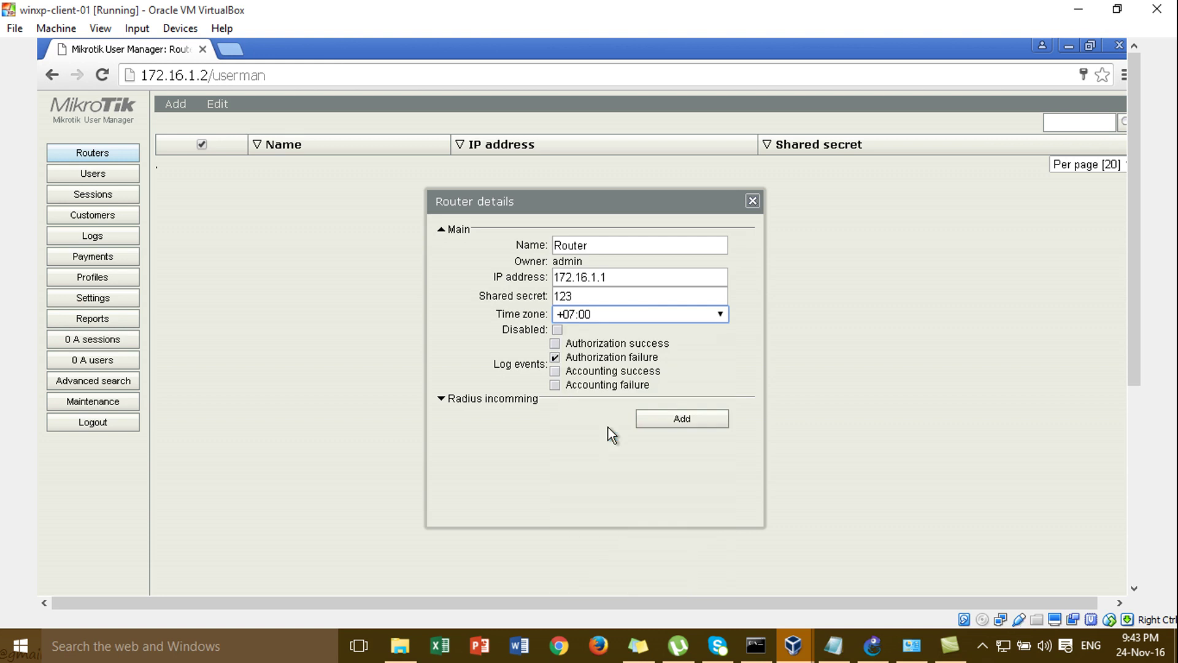
click(507, 400)
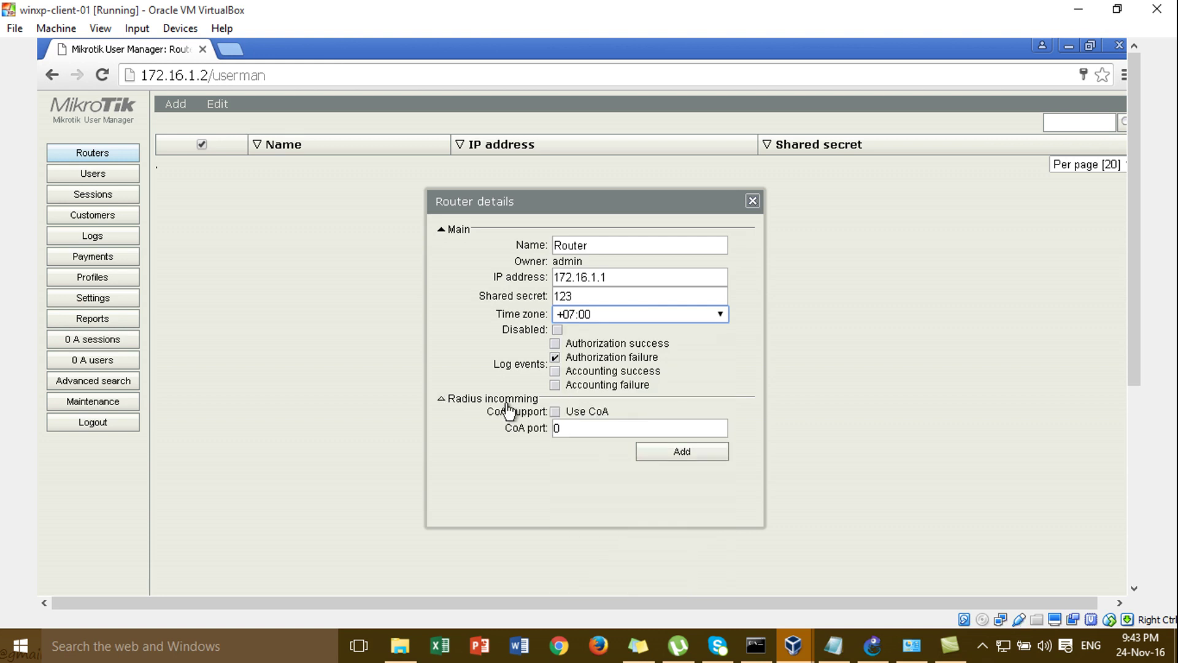
click(555, 411)
click(566, 429)
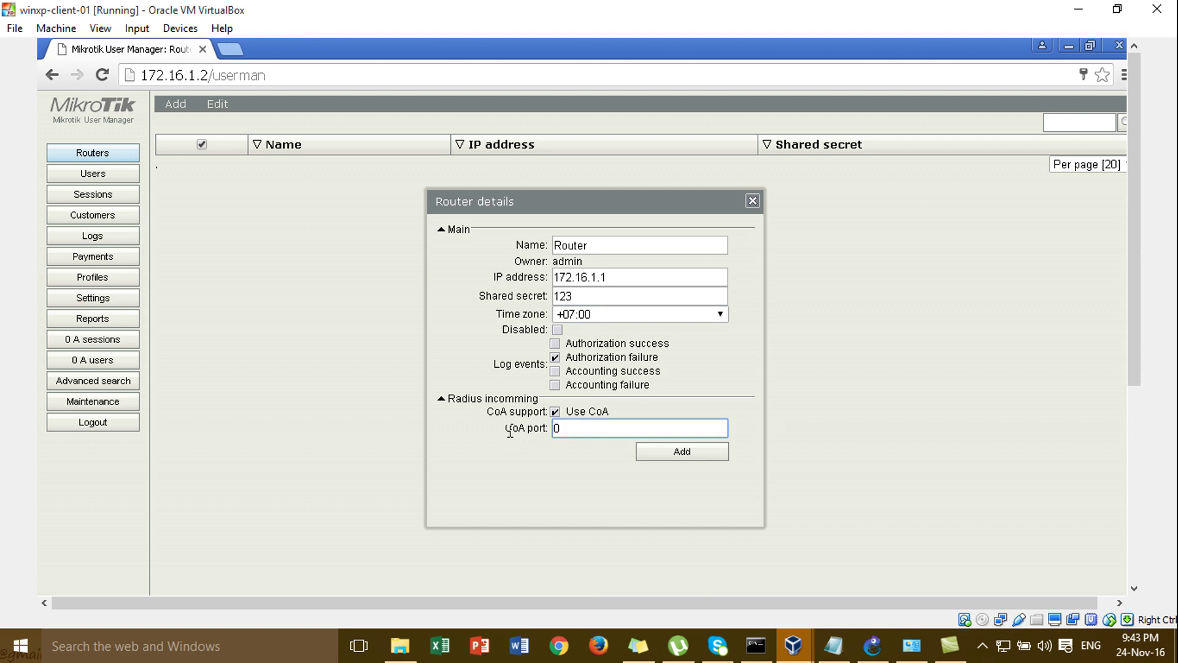
text(1700)
click(1137, 470)
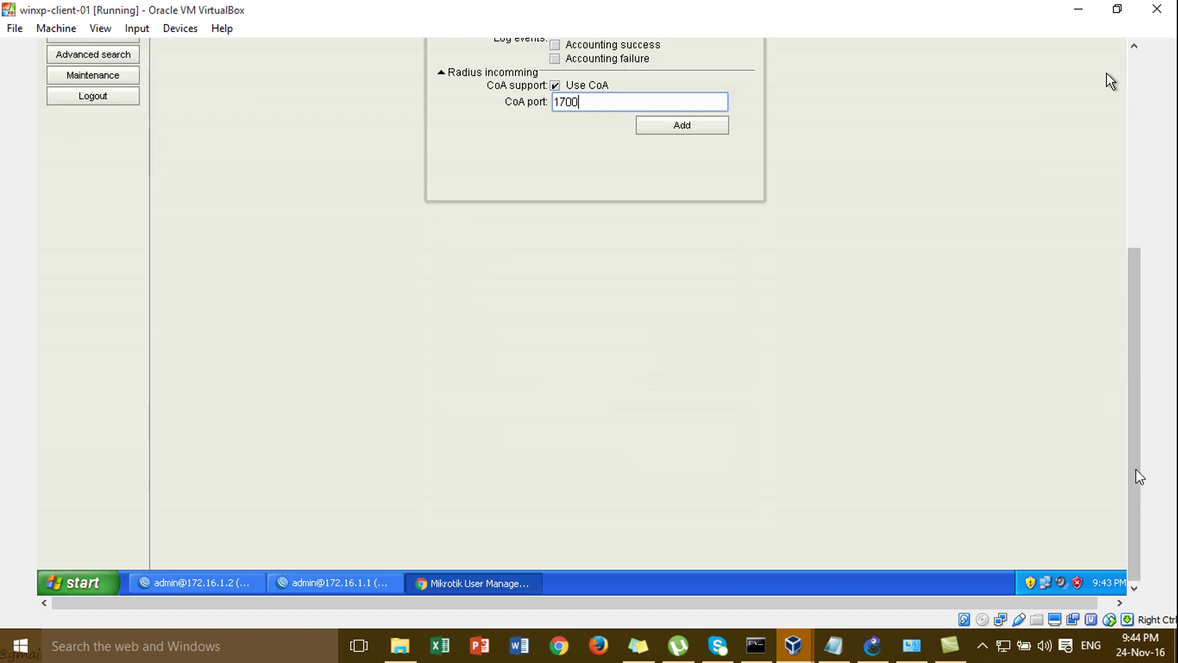
click(334, 584)
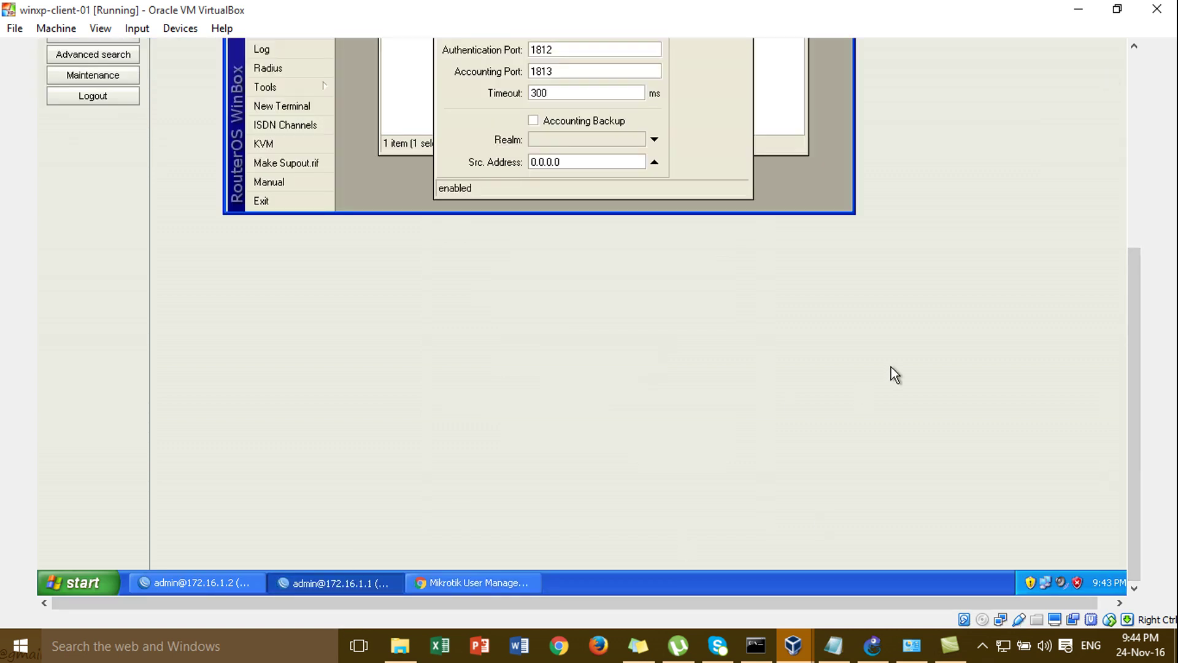
- Verify WinBox's incoming RADIUS port is 1700, close WinBox, and add the Router entry
drag(1131, 395, 1129, 227)
click(710, 129)
click(634, 174)
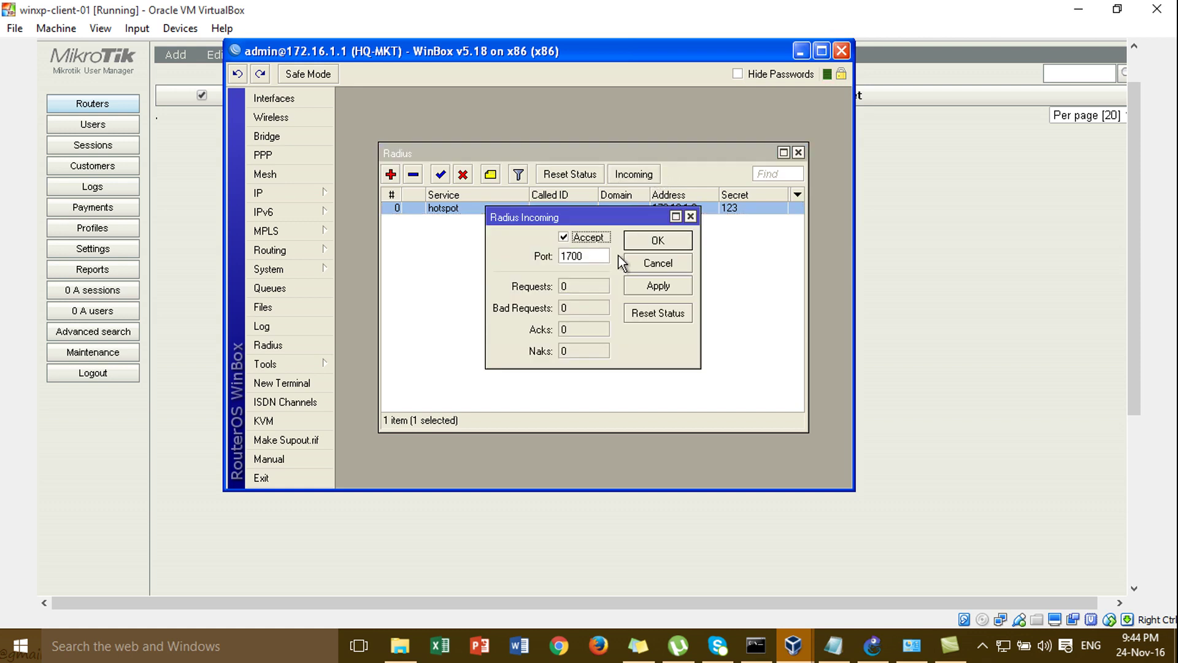
double_click(601, 255)
click(655, 241)
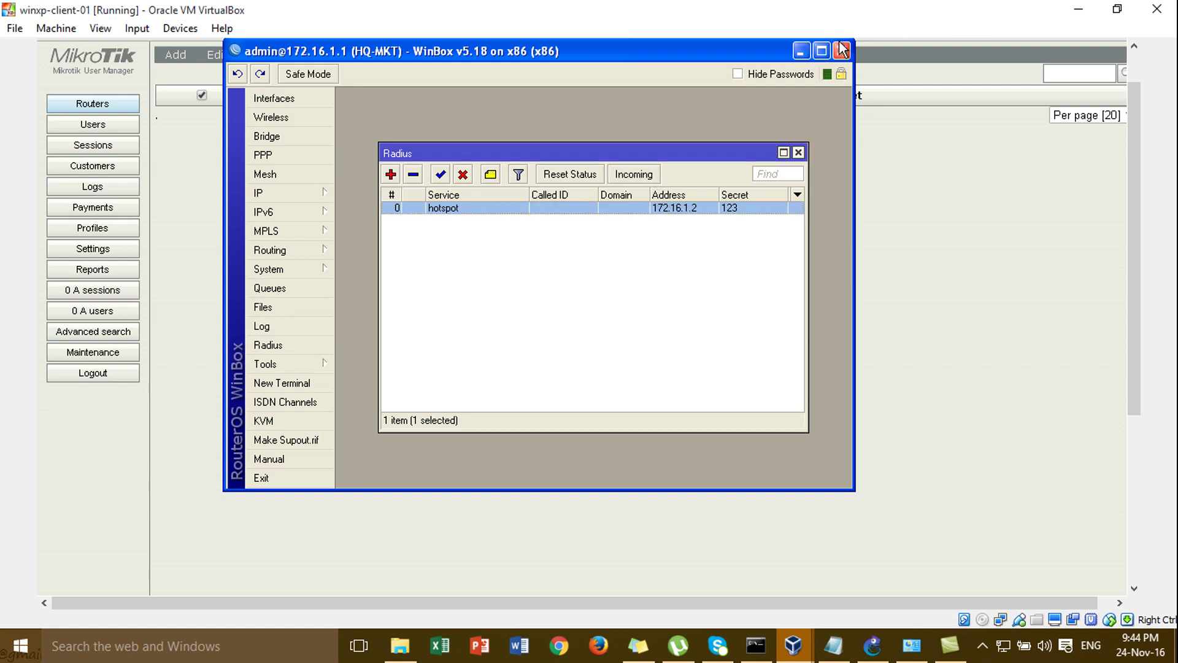
click(840, 49)
click(651, 403)
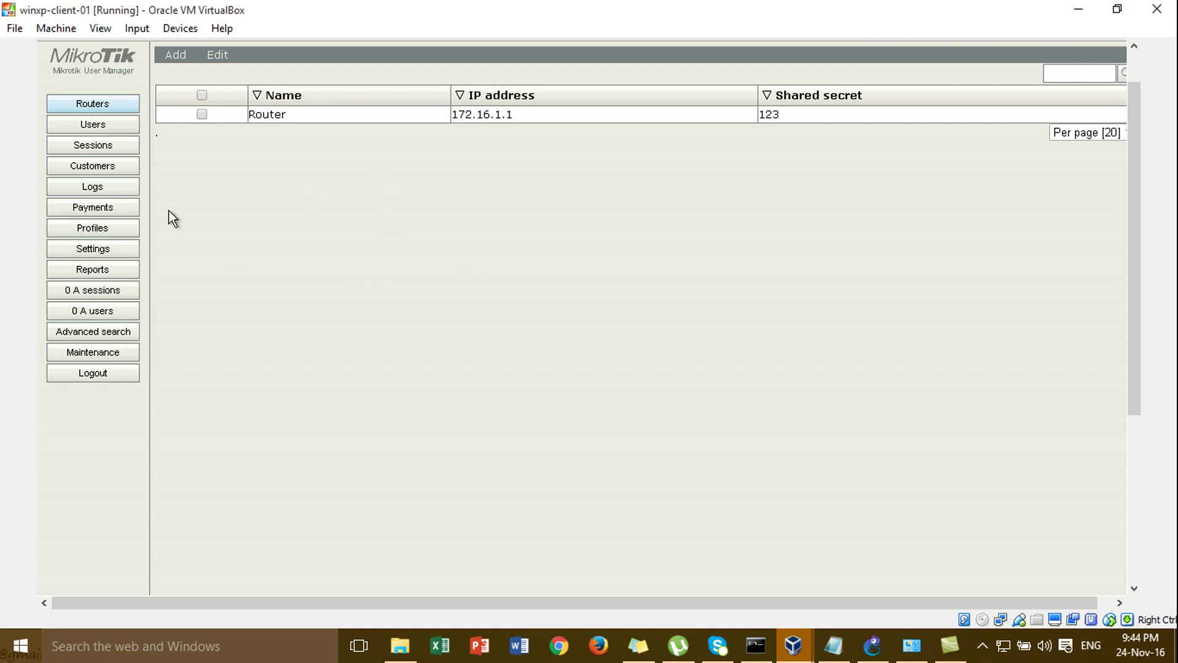
- Open the admin customer from Customers, inspect its login and password, and close unchanged
click(122, 173)
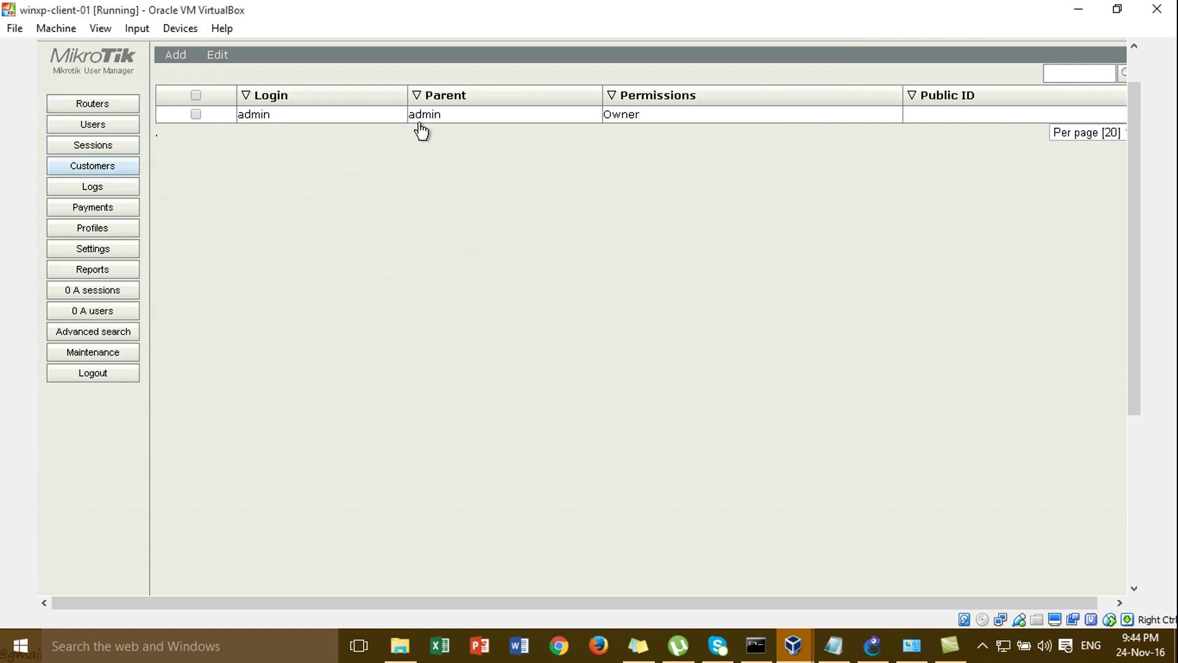
click(432, 127)
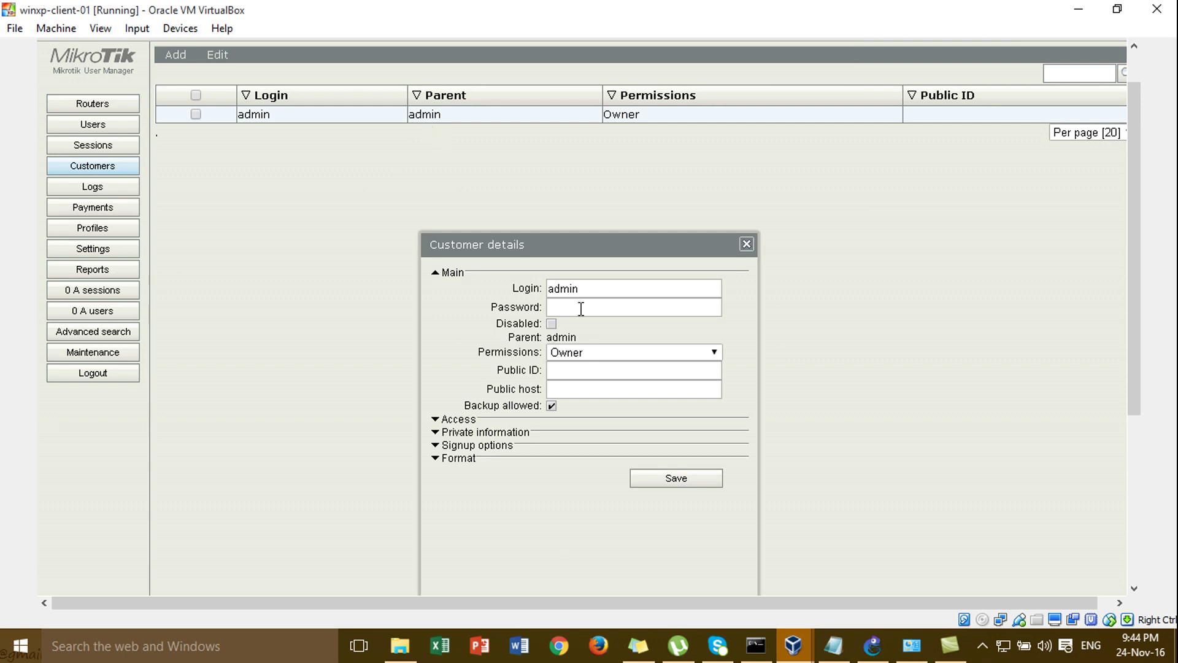
click(588, 289)
double_click(588, 288)
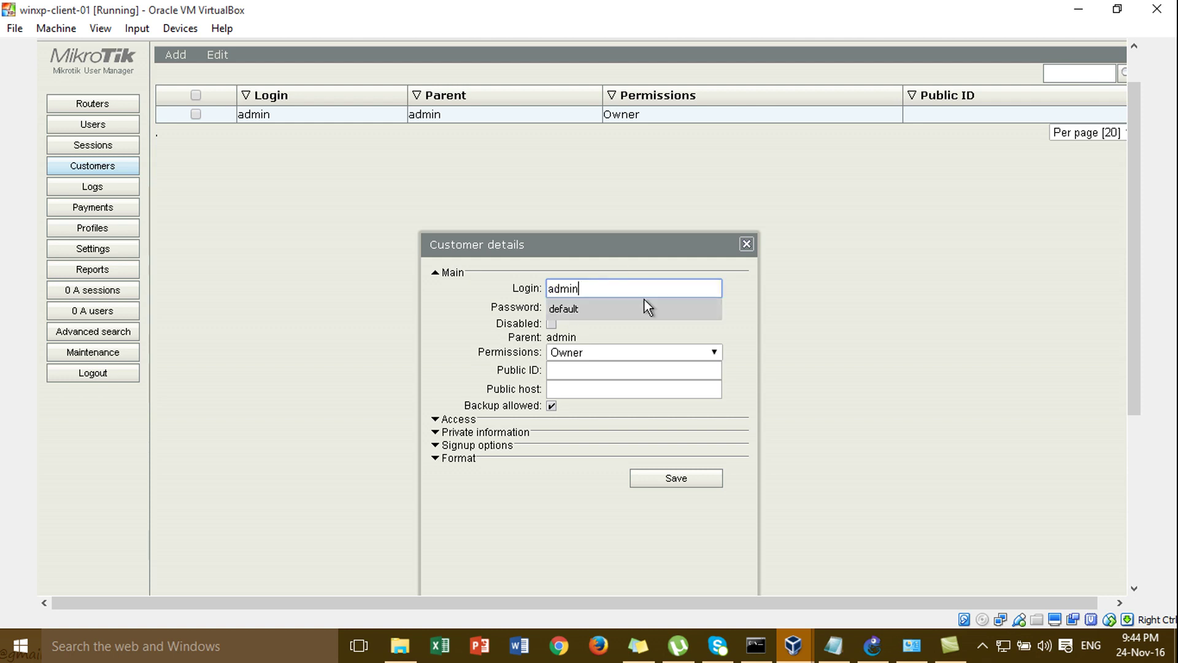
click(620, 308)
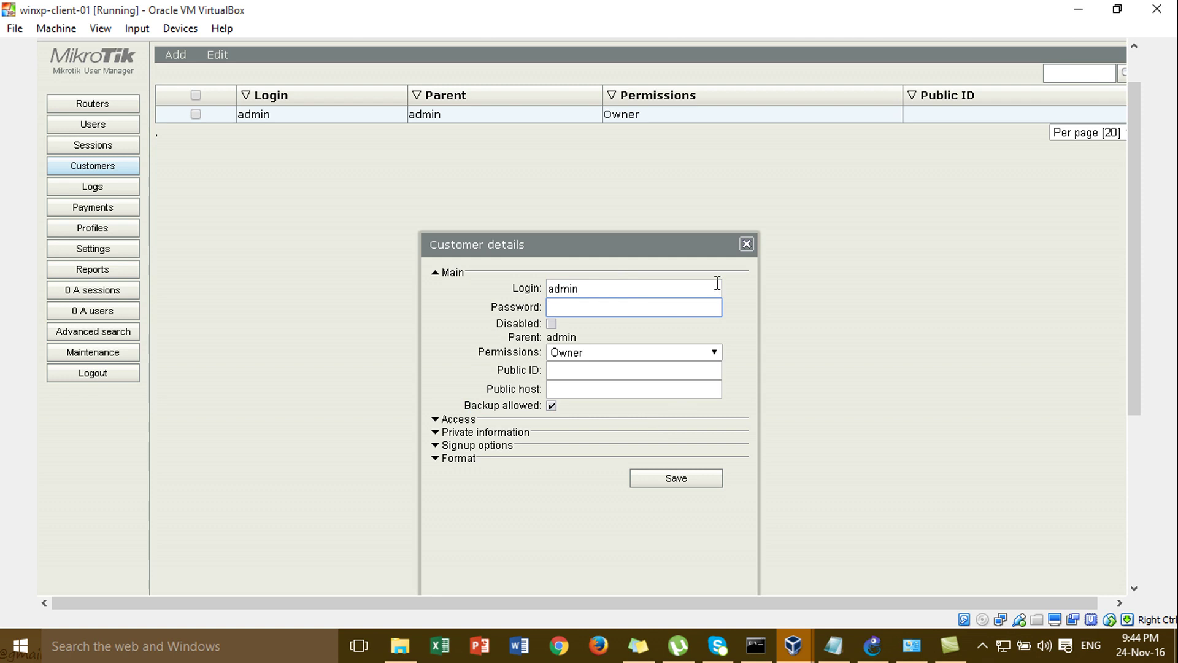
click(747, 245)
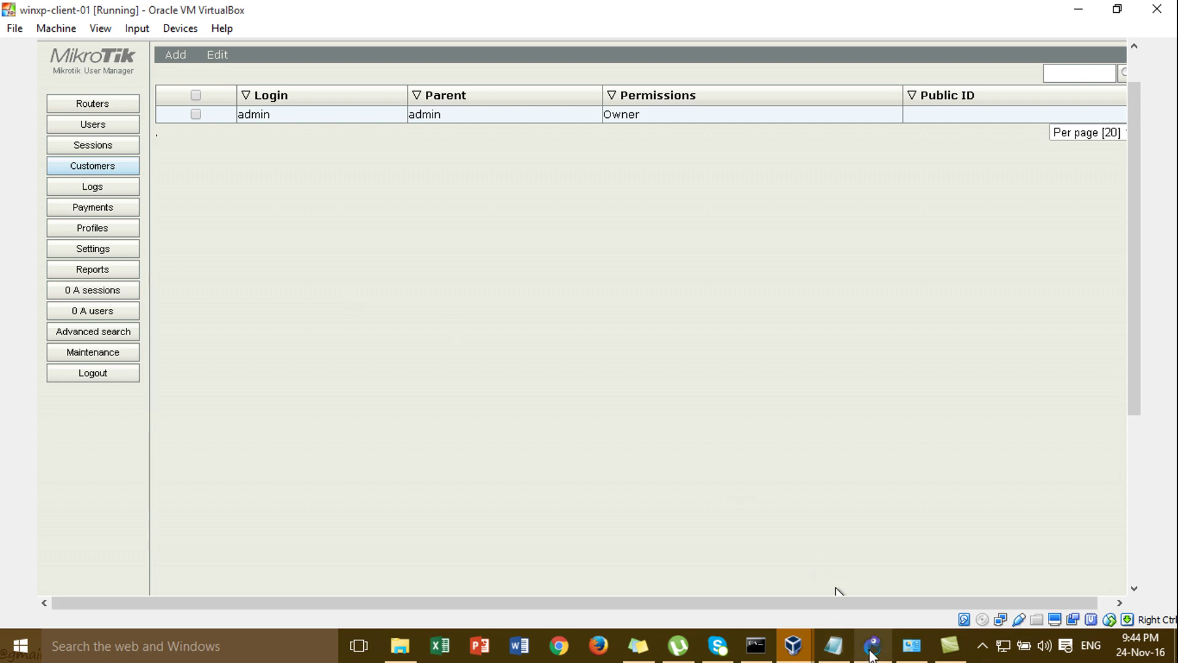
- Add '-Create Profile' and '-Create User name Password' lines under step 8 of the note
click(873, 646)
click(358, 297)
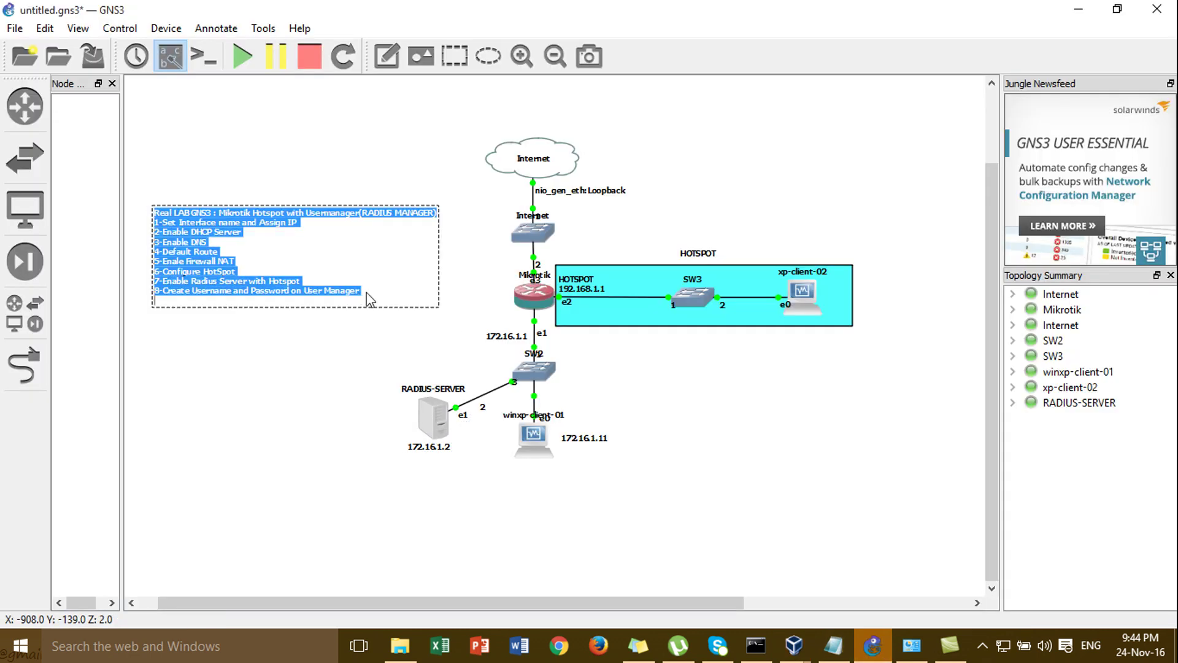
key(Return)
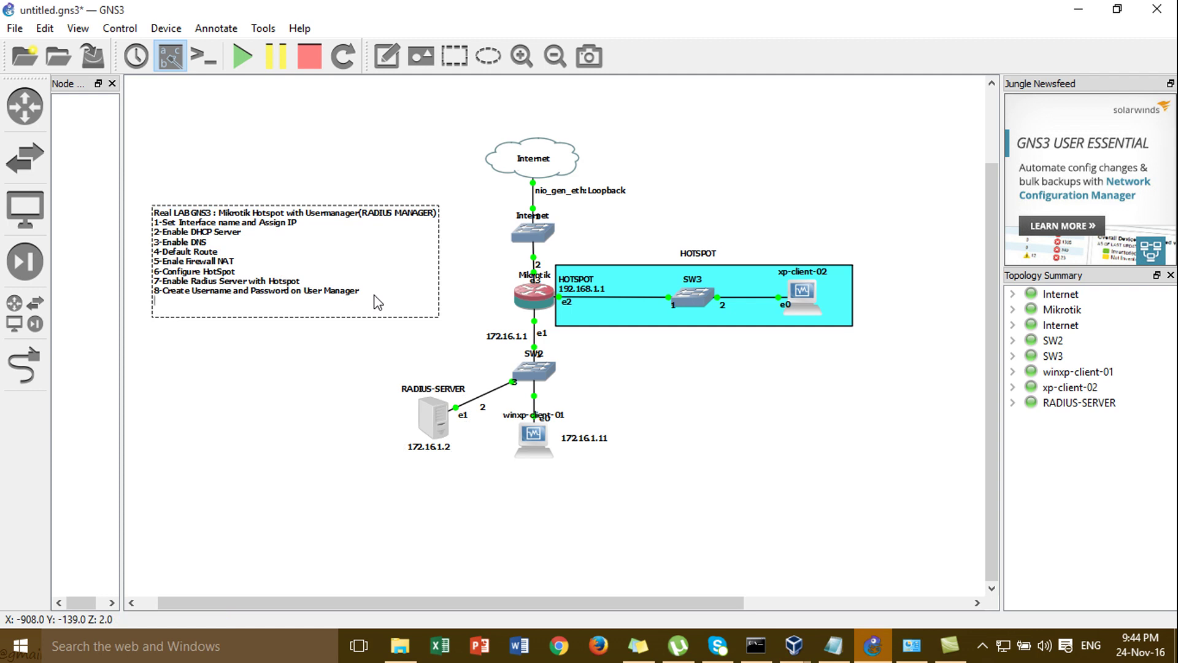
key(Tab)
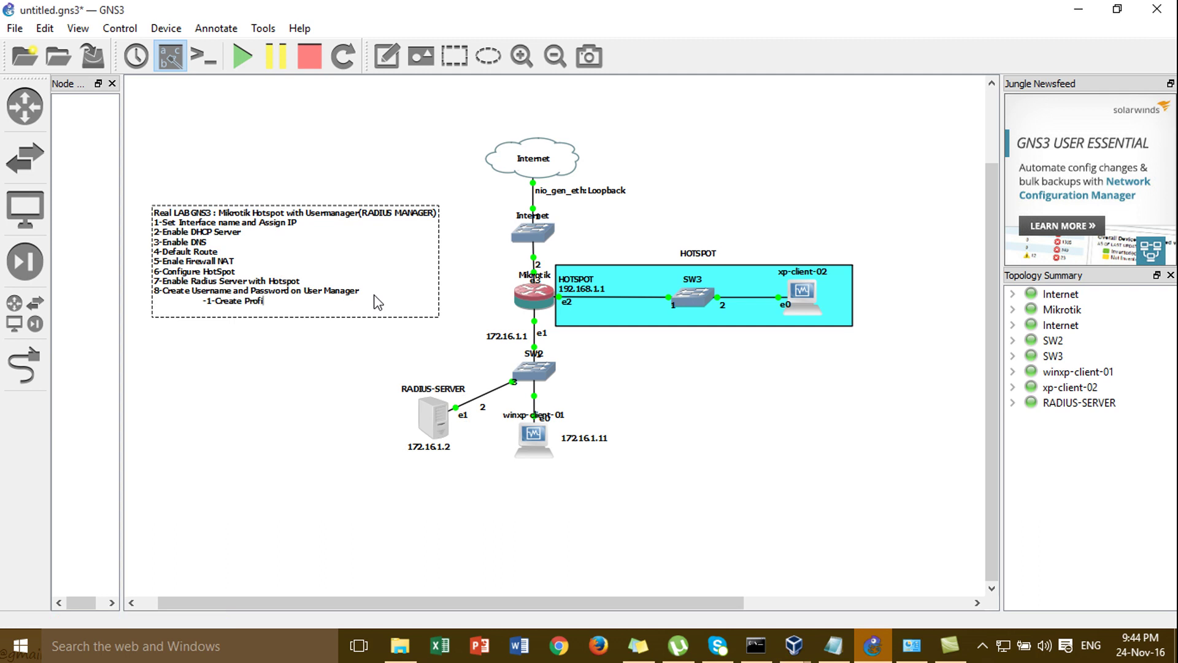
key(Return)
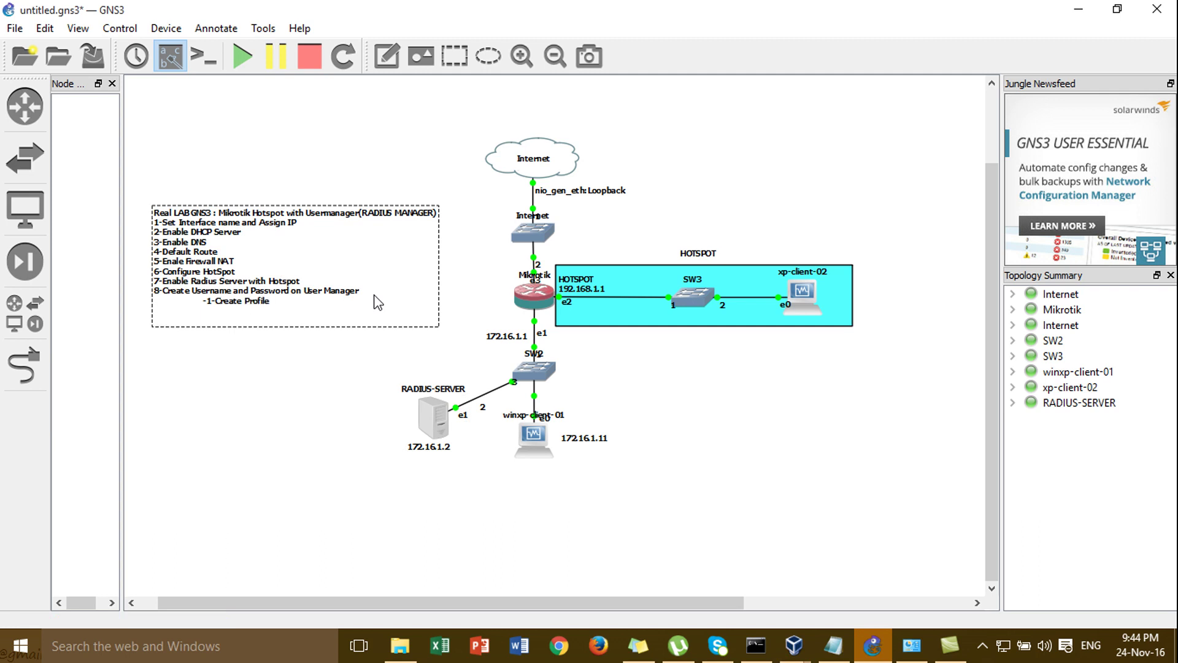
text(-Create User name Password)
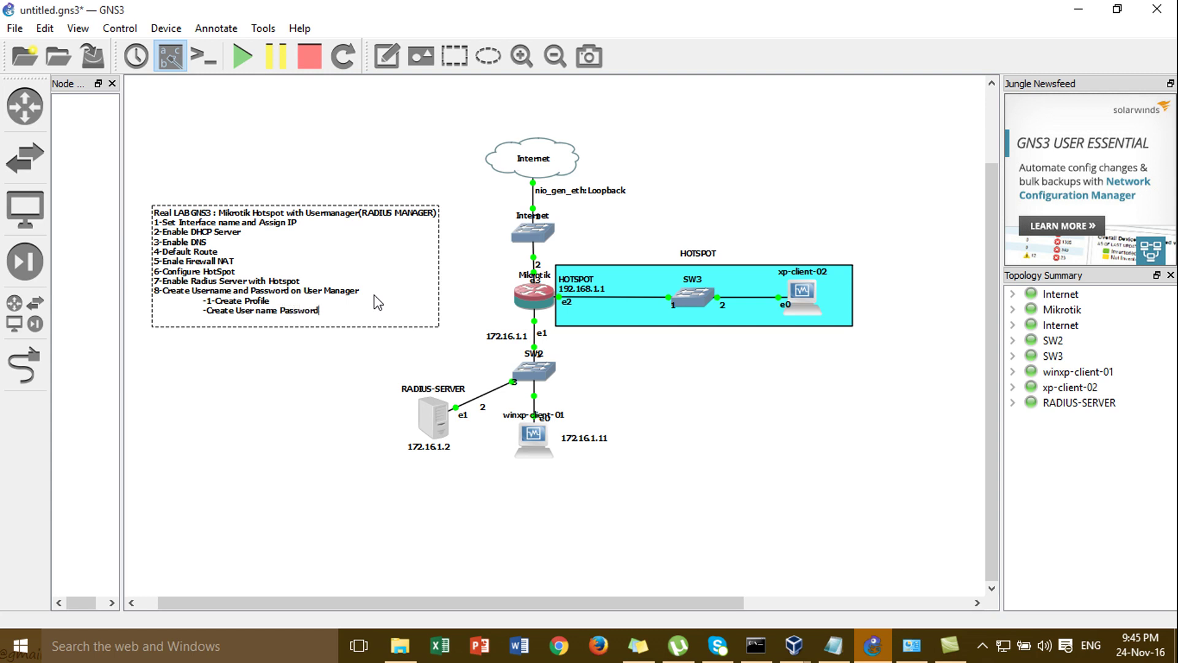
key(BackSpace)
text(d)
click(372, 343)
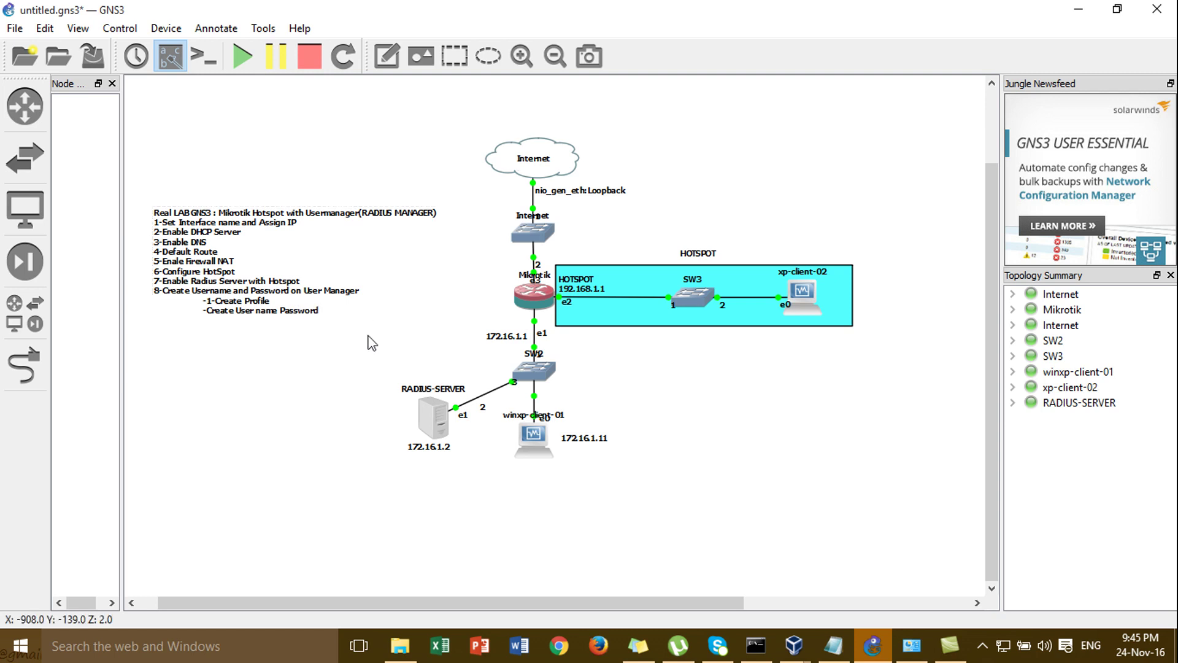
- Remove the '1-' numbering before the Create Profile line in the note
click(210, 311)
double_click(212, 308)
click(214, 305)
key(BackSpace)
key(BackSpace)
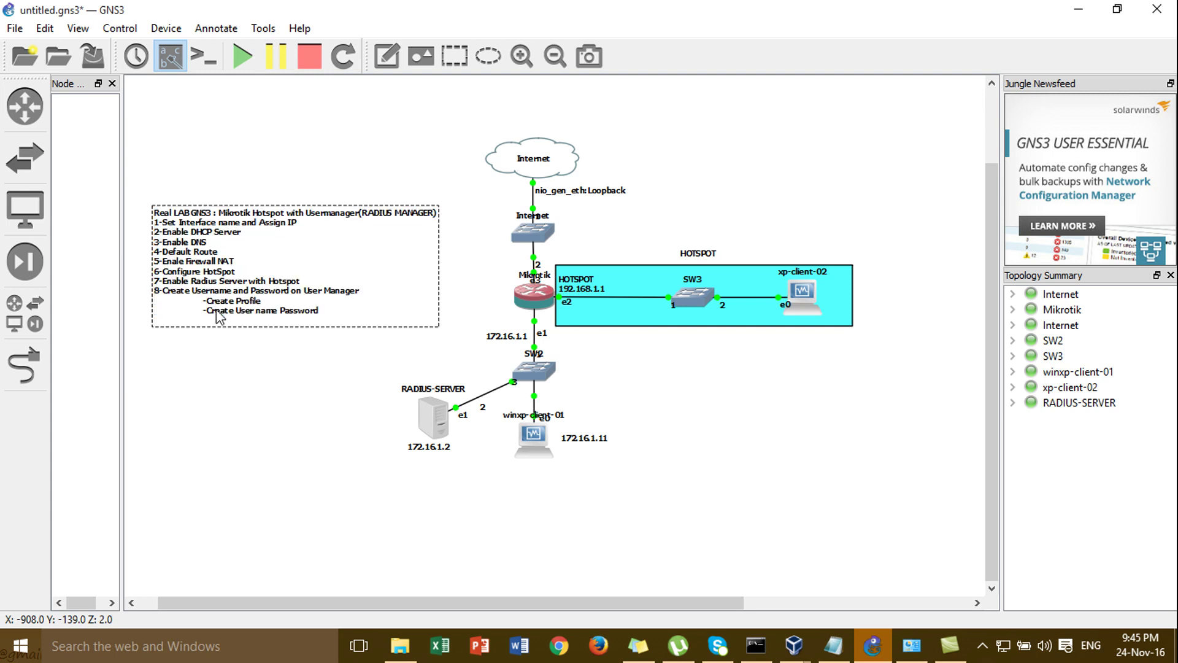
click(240, 335)
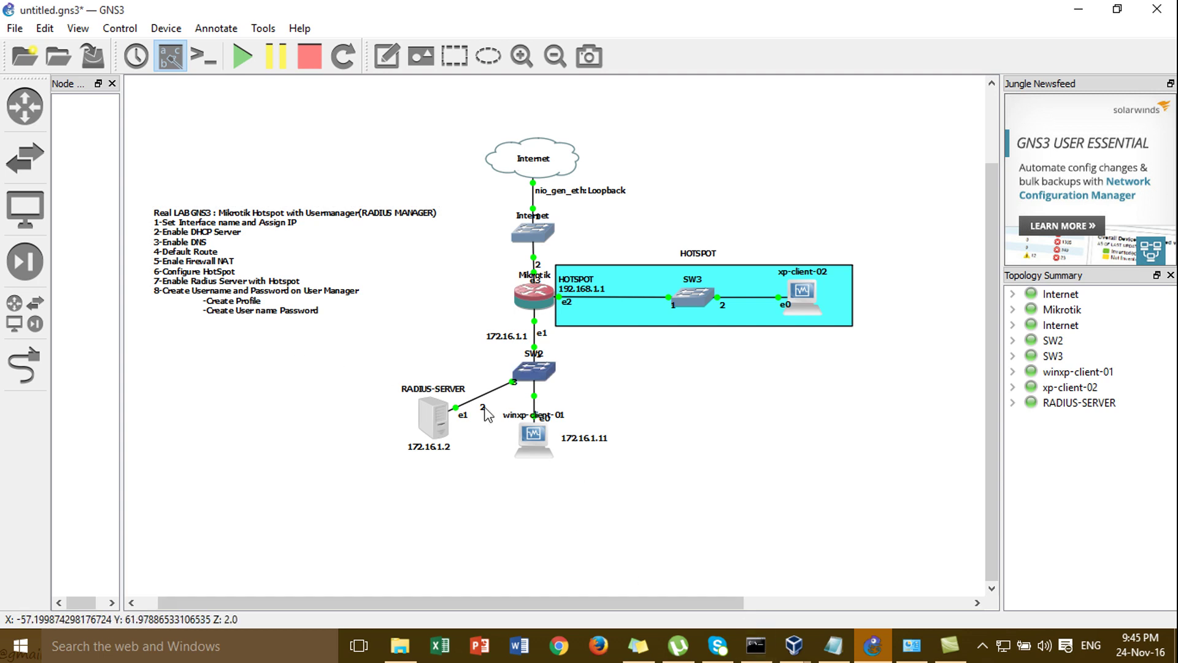
- Back in winxp-client-01, create a profile named 'user' on the User Manager Profiles page
mouse_move(809, 655)
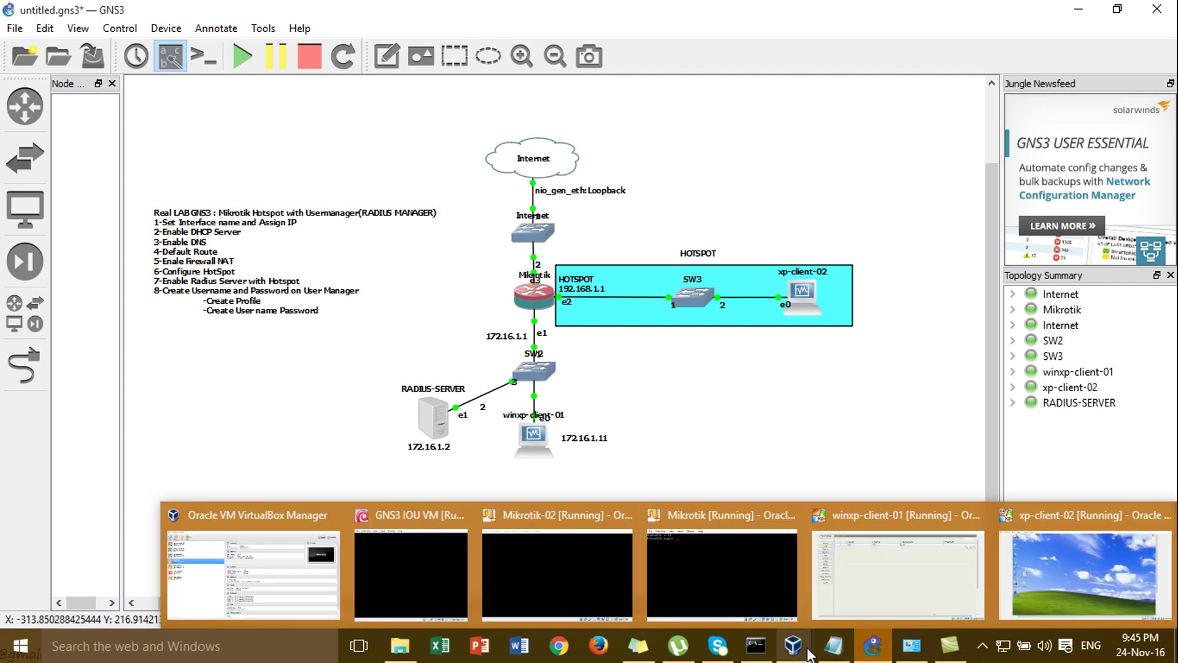
click(918, 579)
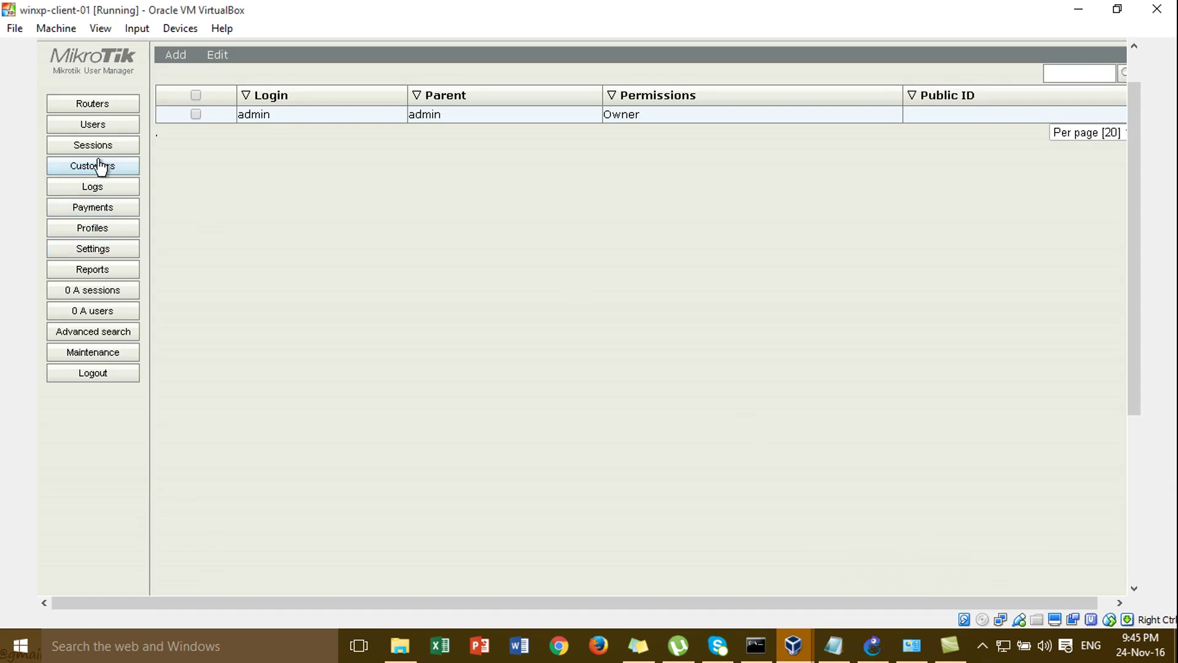
click(99, 129)
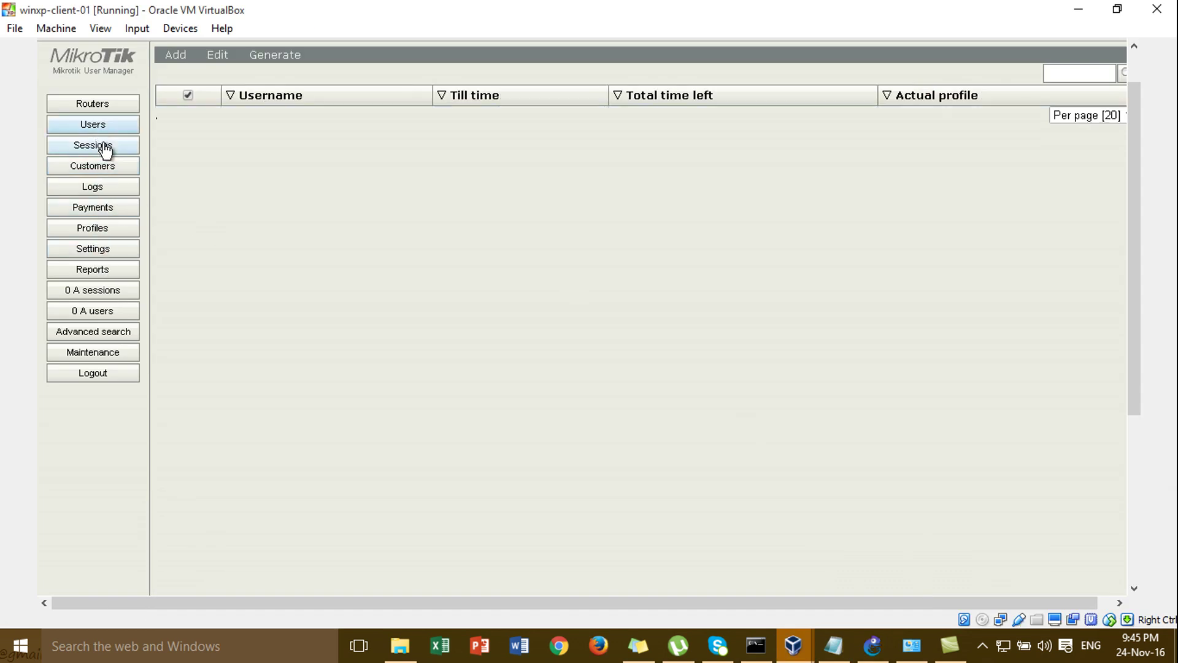
click(108, 232)
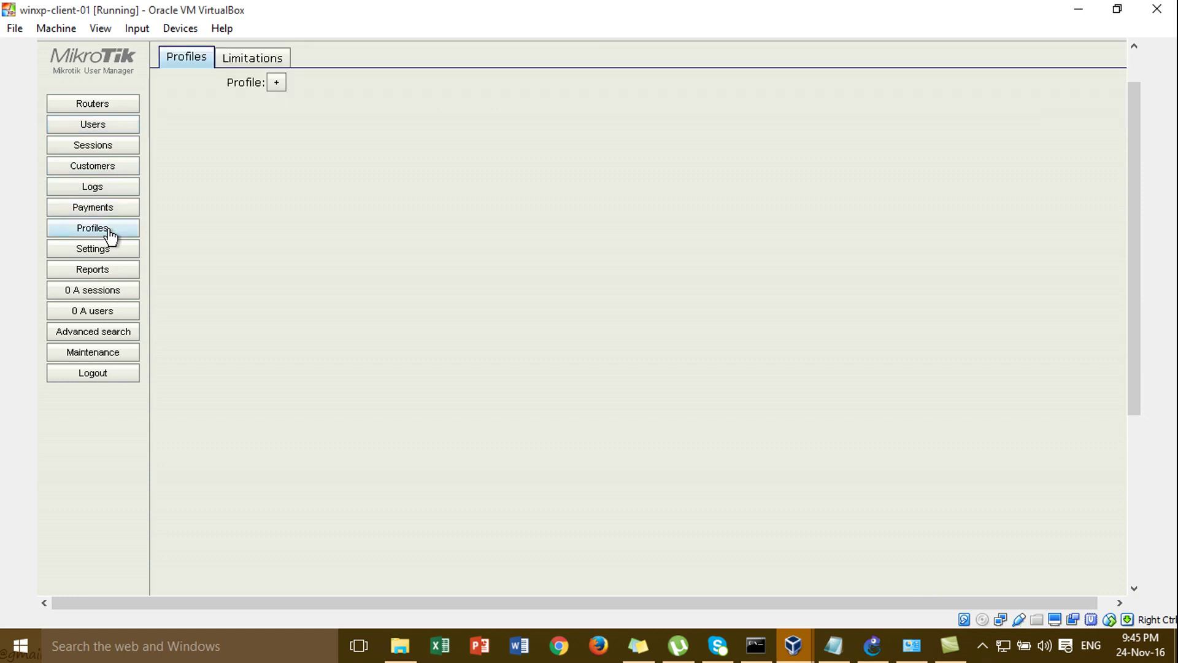
click(277, 84)
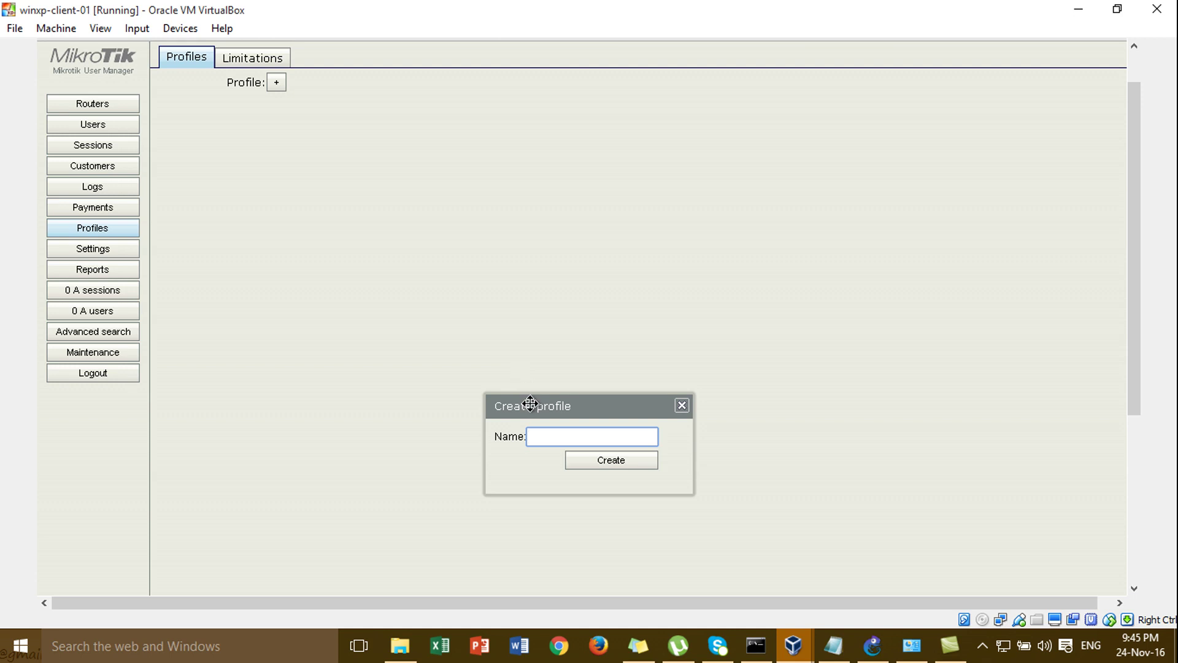
drag(529, 404, 583, 166)
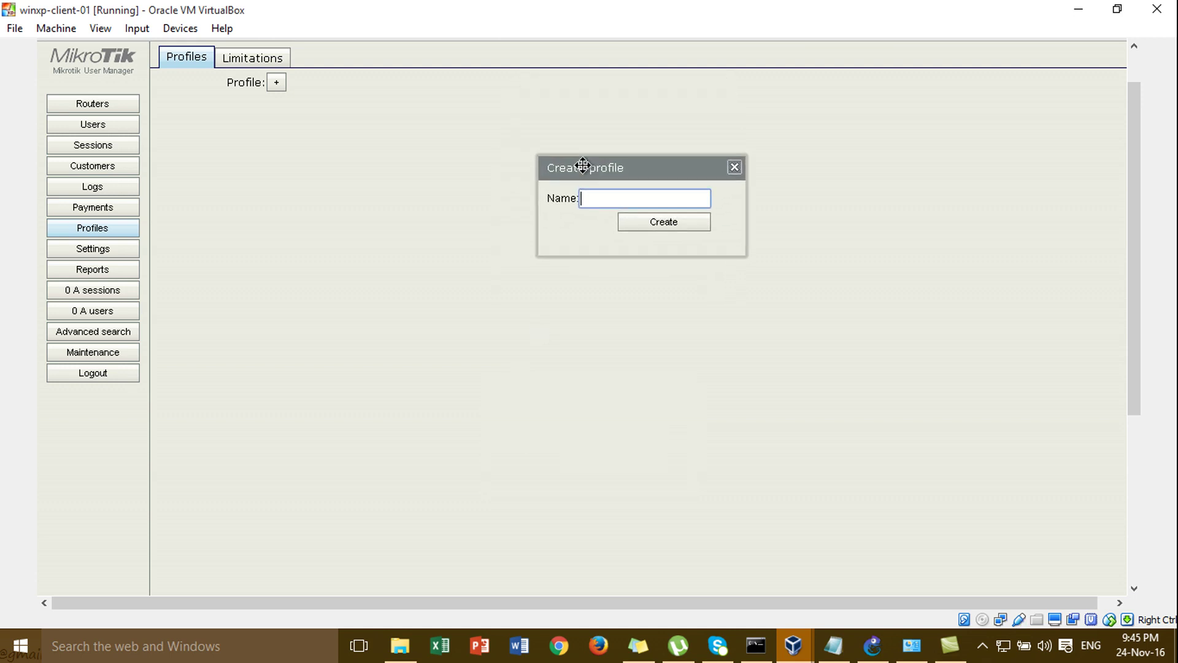
text(user)
click(665, 222)
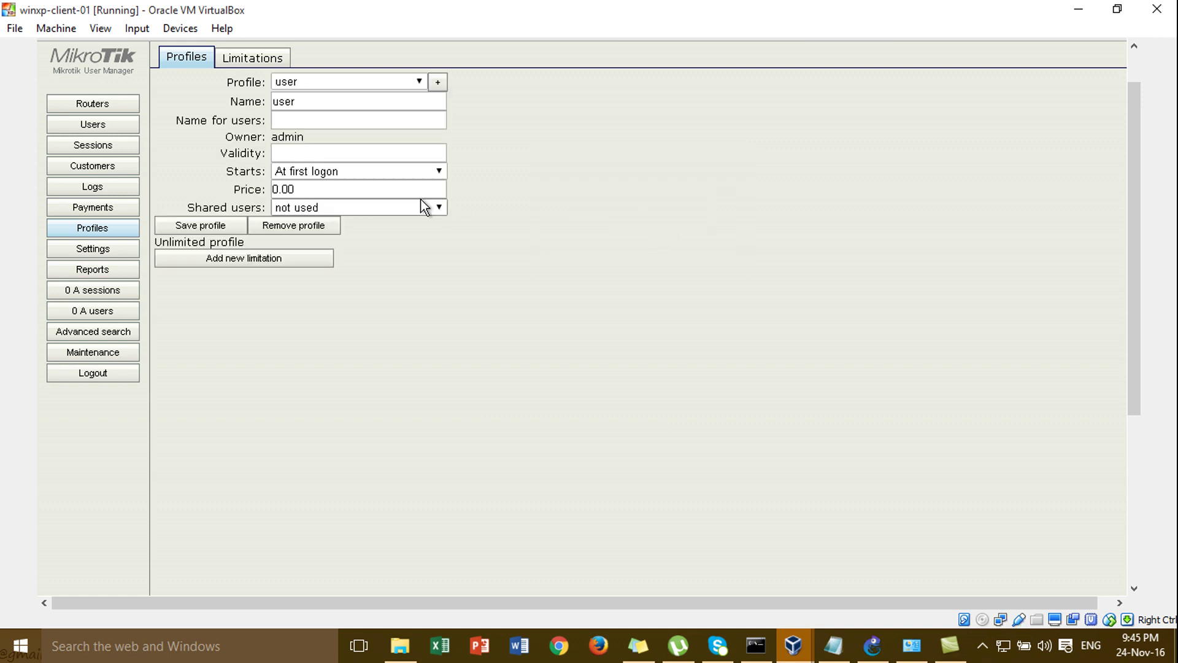
- Name the profile 'user', keep it starting at first logon, save it, and begin a new limitation
click(308, 119)
text(user)
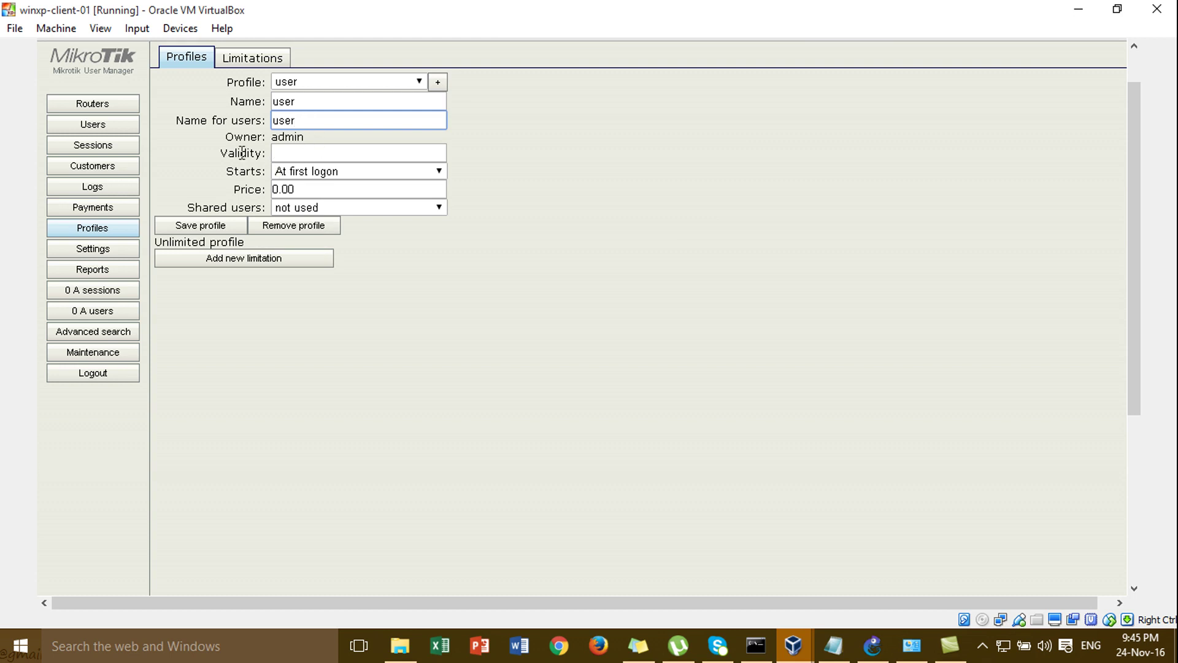
click(274, 154)
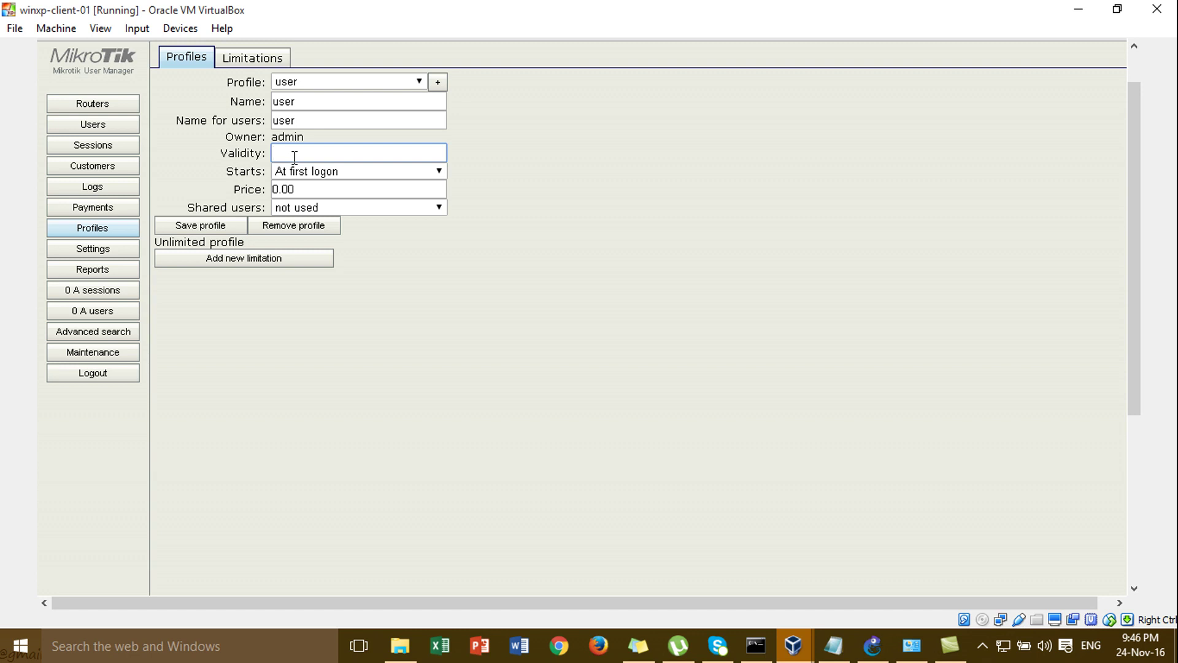
click(329, 171)
click(329, 171)
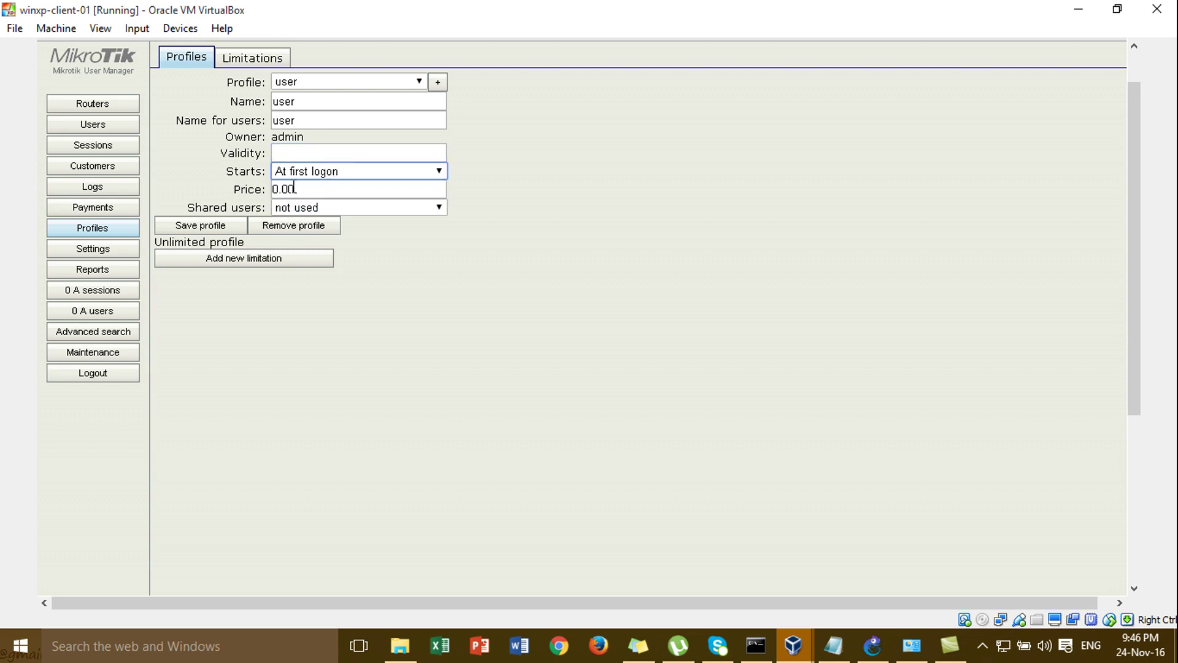
click(278, 188)
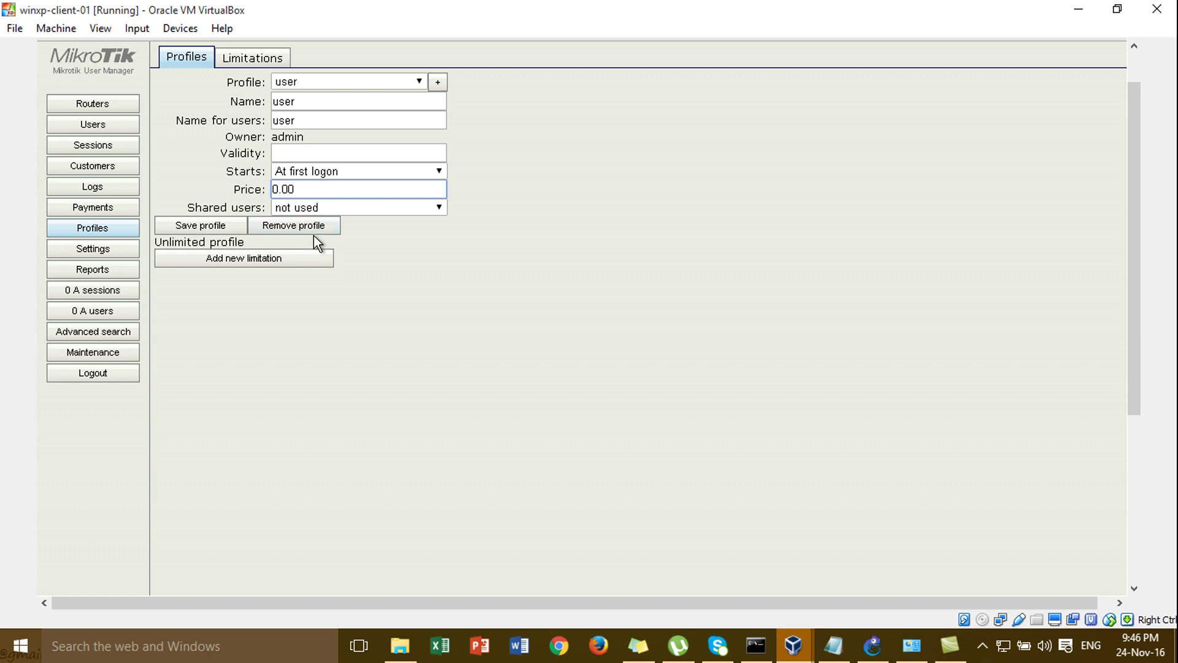
click(215, 228)
click(278, 264)
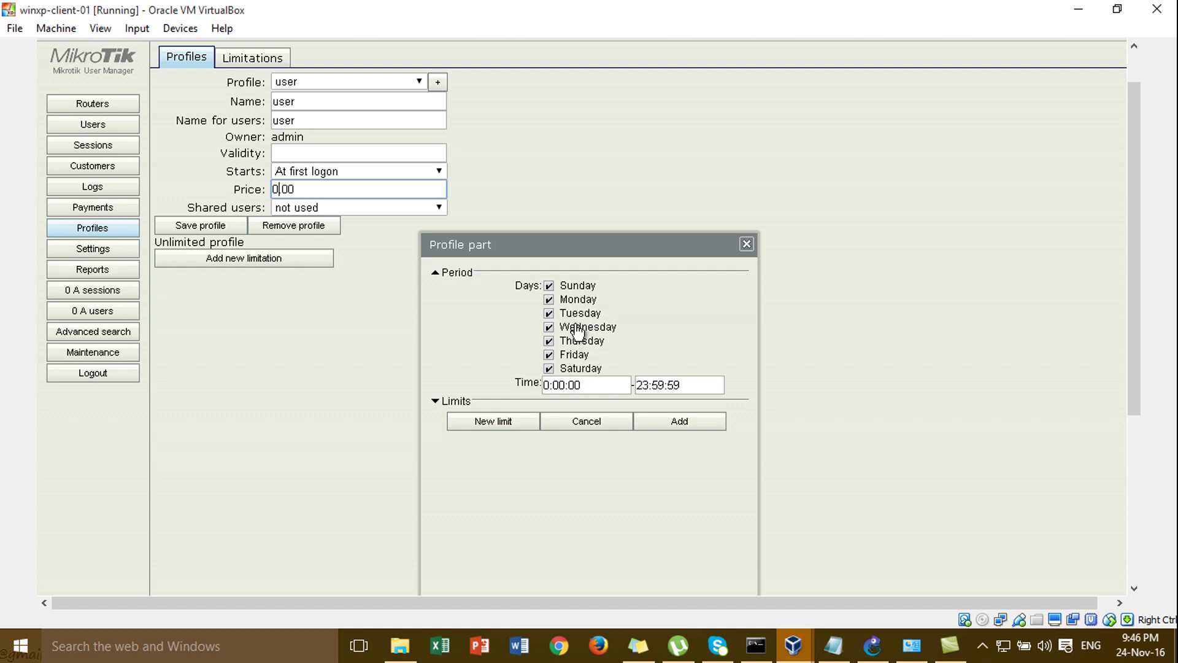
click(574, 385)
click(642, 385)
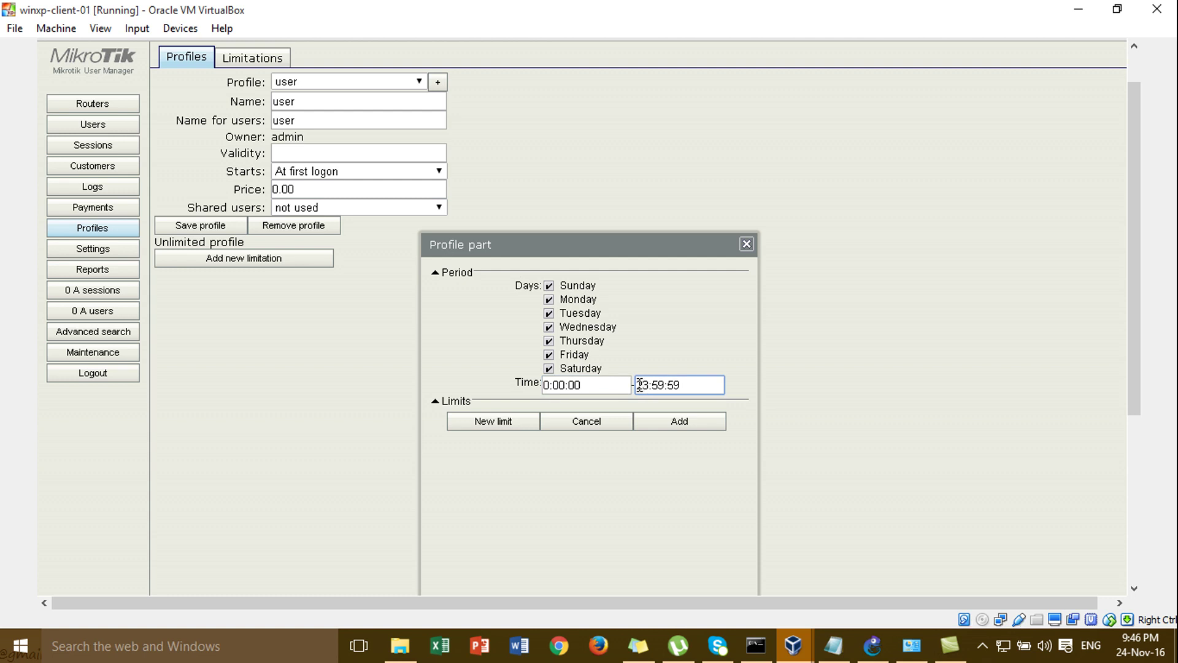
click(507, 421)
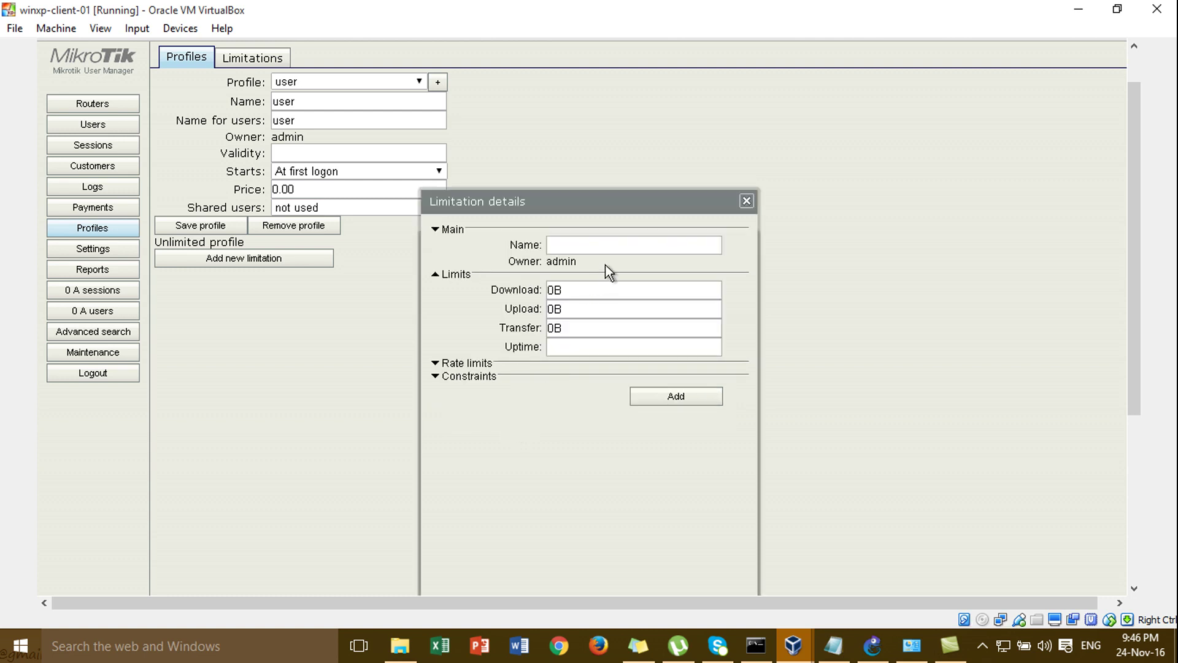
click(609, 245)
text(L)
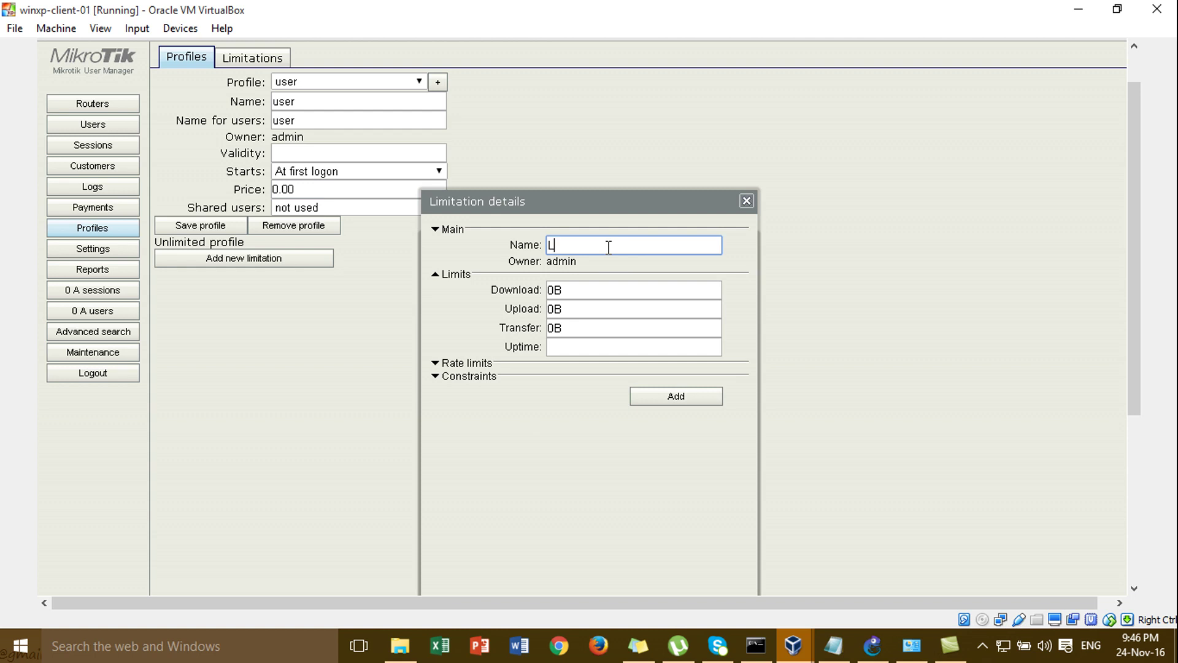
text(imite)
double_click(564, 286)
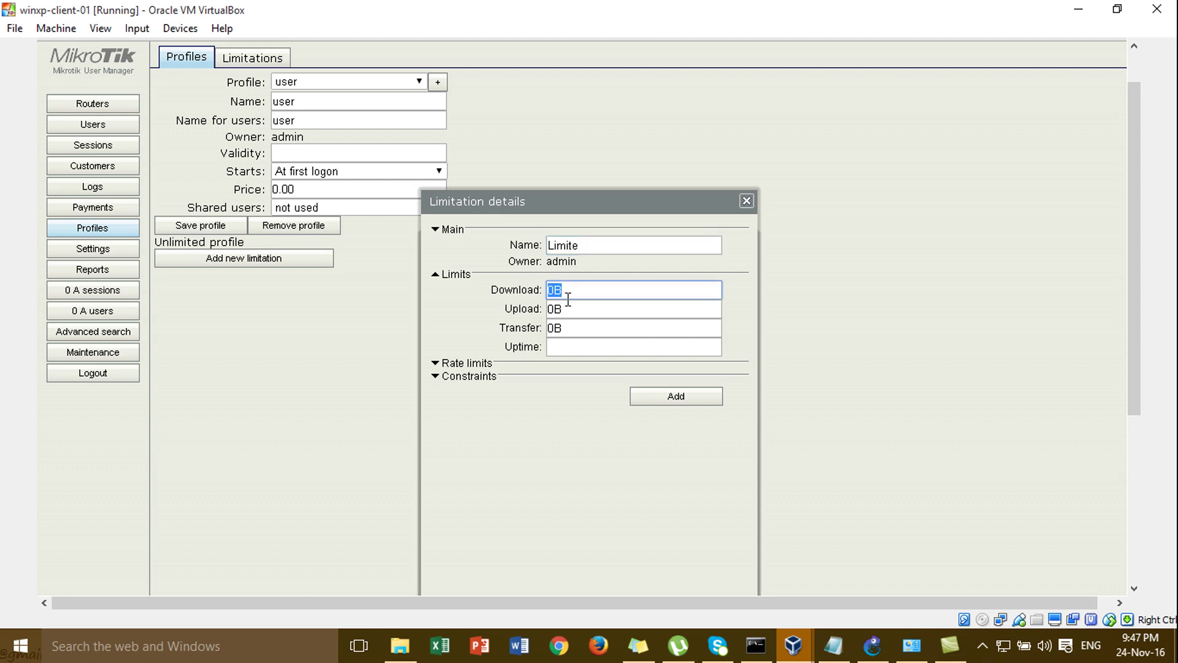
double_click(569, 314)
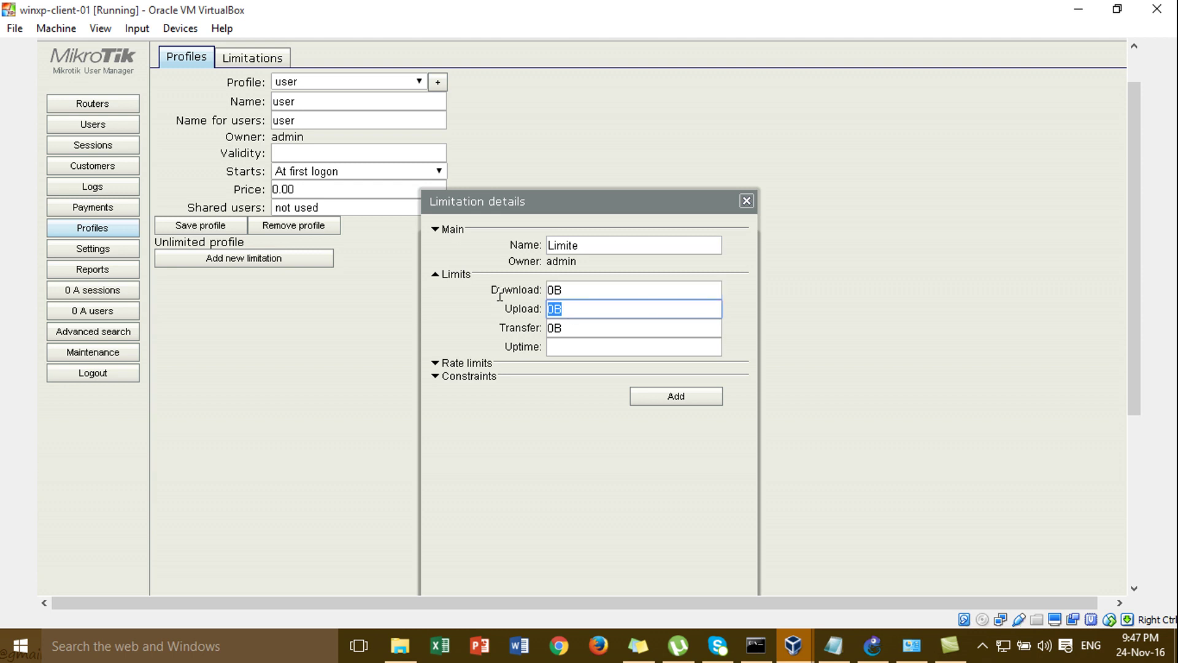
click(446, 367)
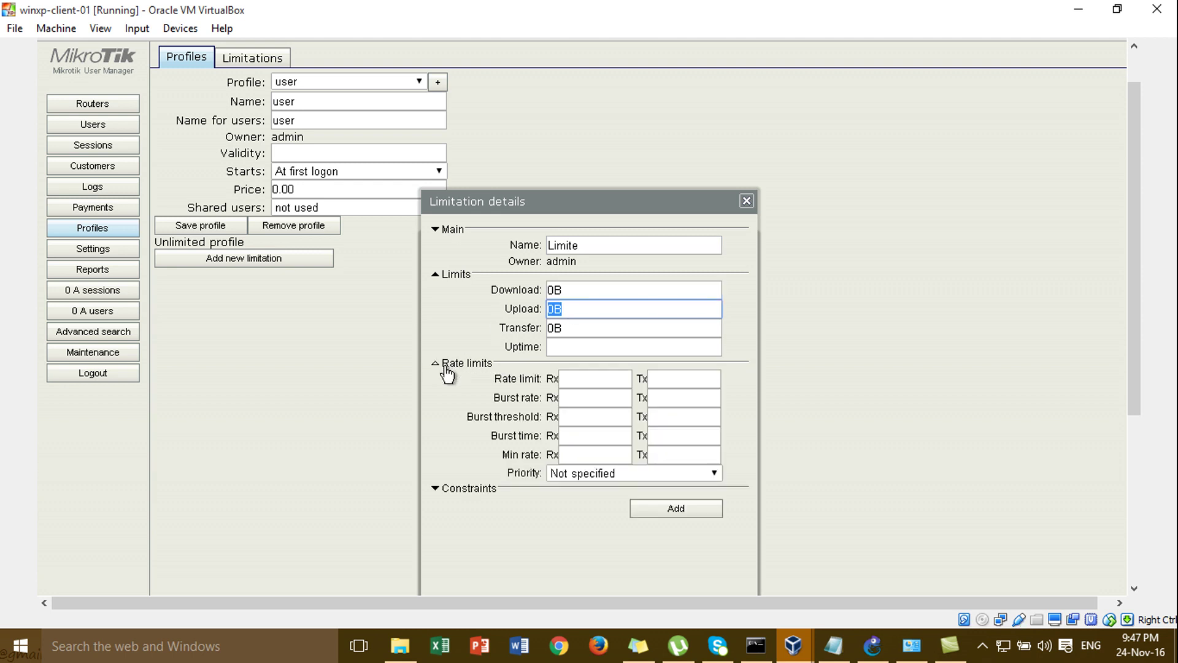
click(564, 379)
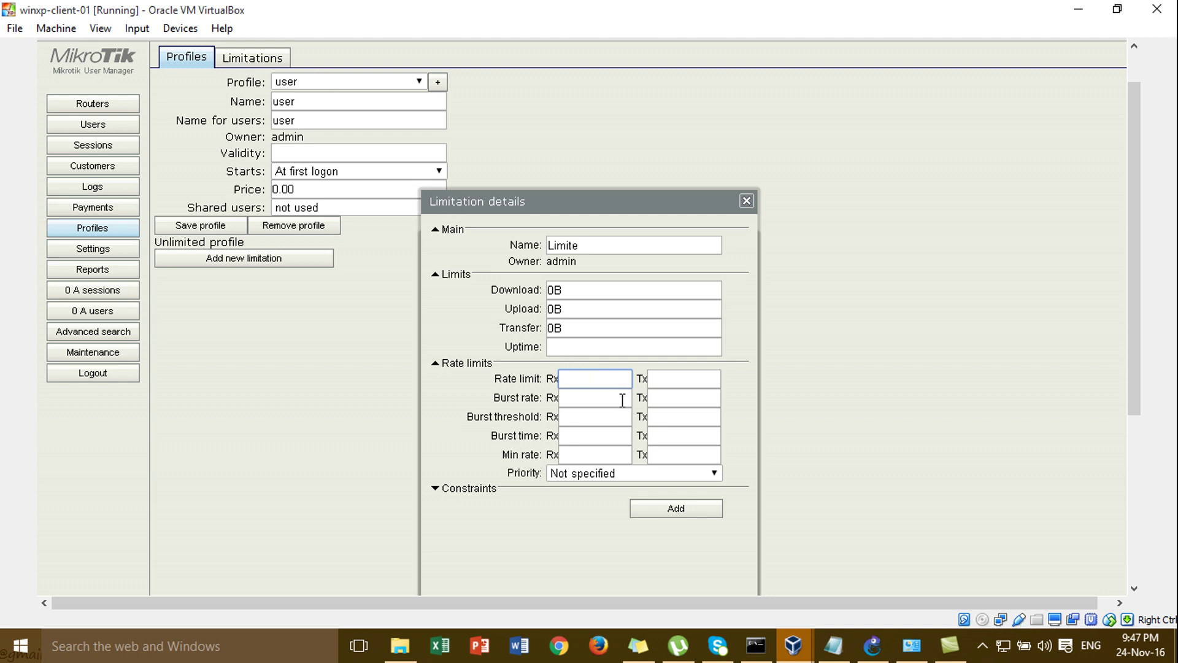
click(696, 394)
click(606, 454)
click(599, 380)
click(574, 457)
click(696, 454)
click(586, 379)
click(602, 488)
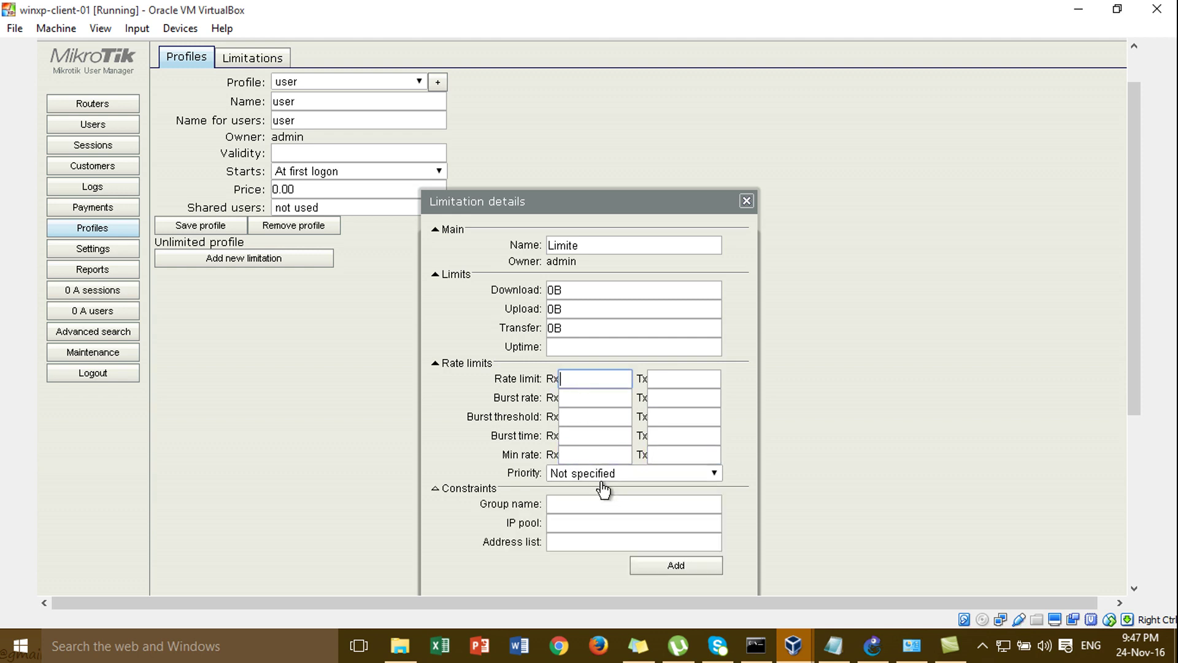
click(613, 478)
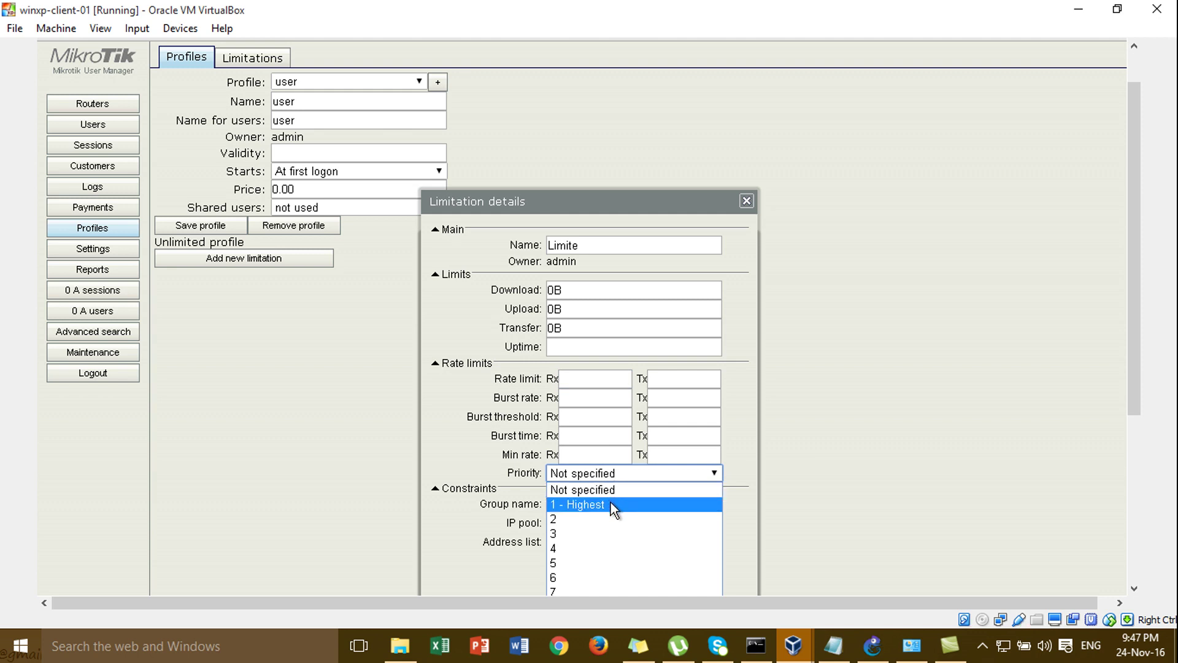
click(611, 391)
drag(606, 201, 615, 115)
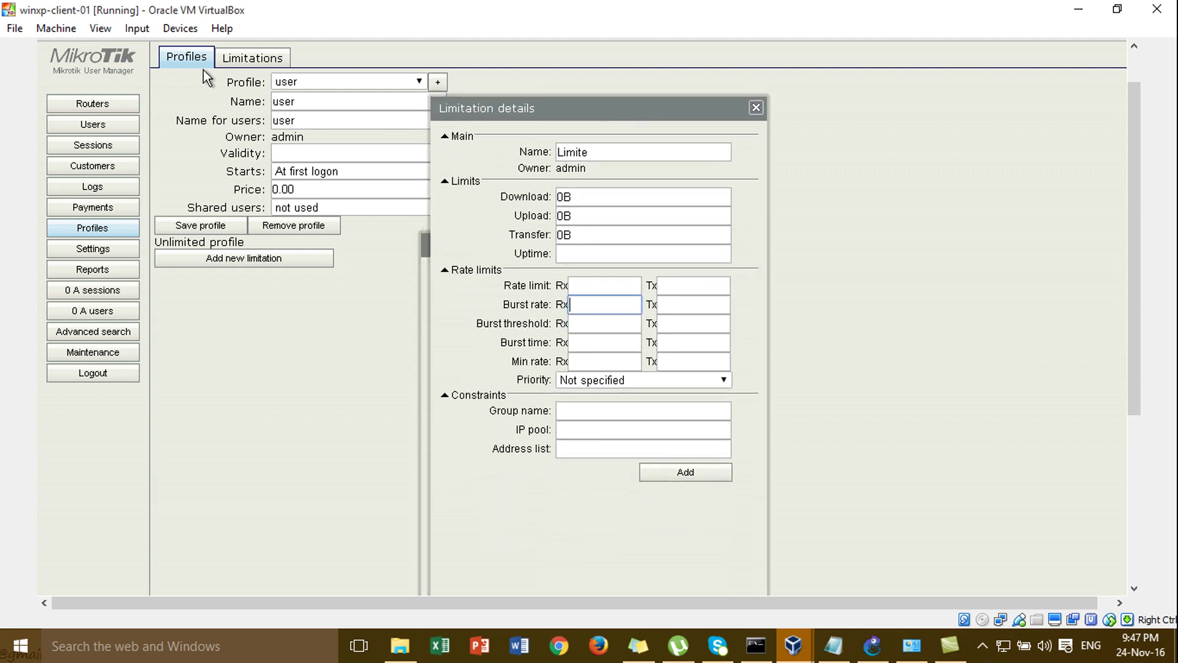
click(594, 285)
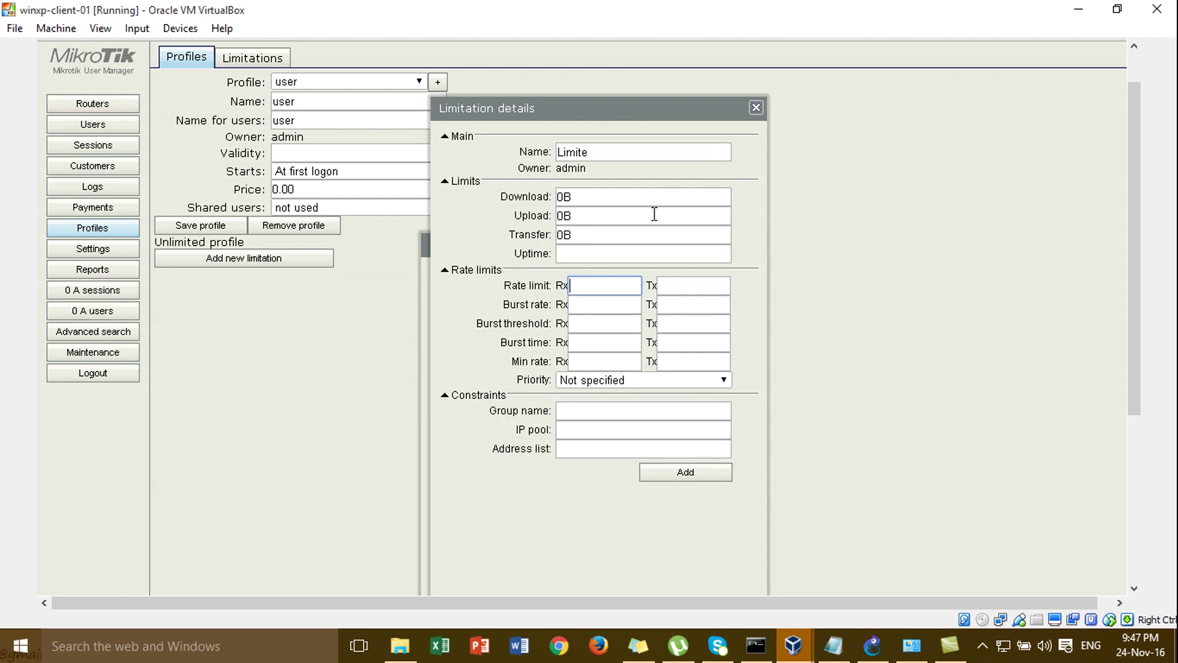
drag(613, 115, 659, 71)
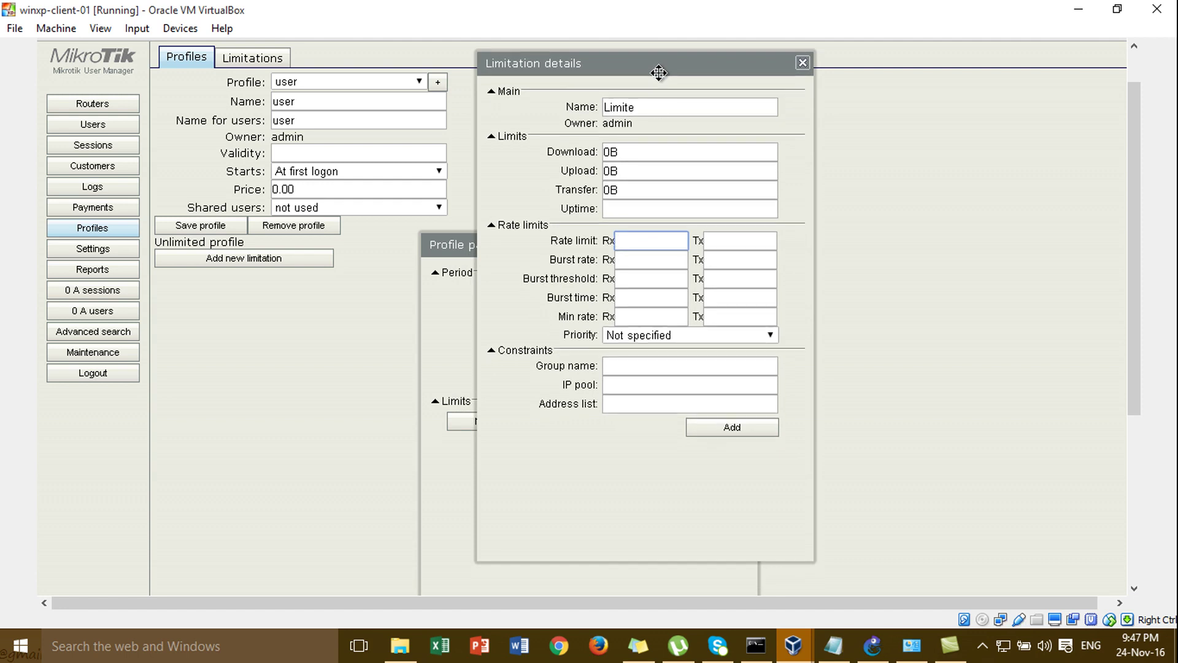
click(656, 273)
click(722, 252)
click(739, 242)
click(653, 245)
click(667, 278)
click(713, 264)
click(684, 262)
click(673, 245)
click(714, 244)
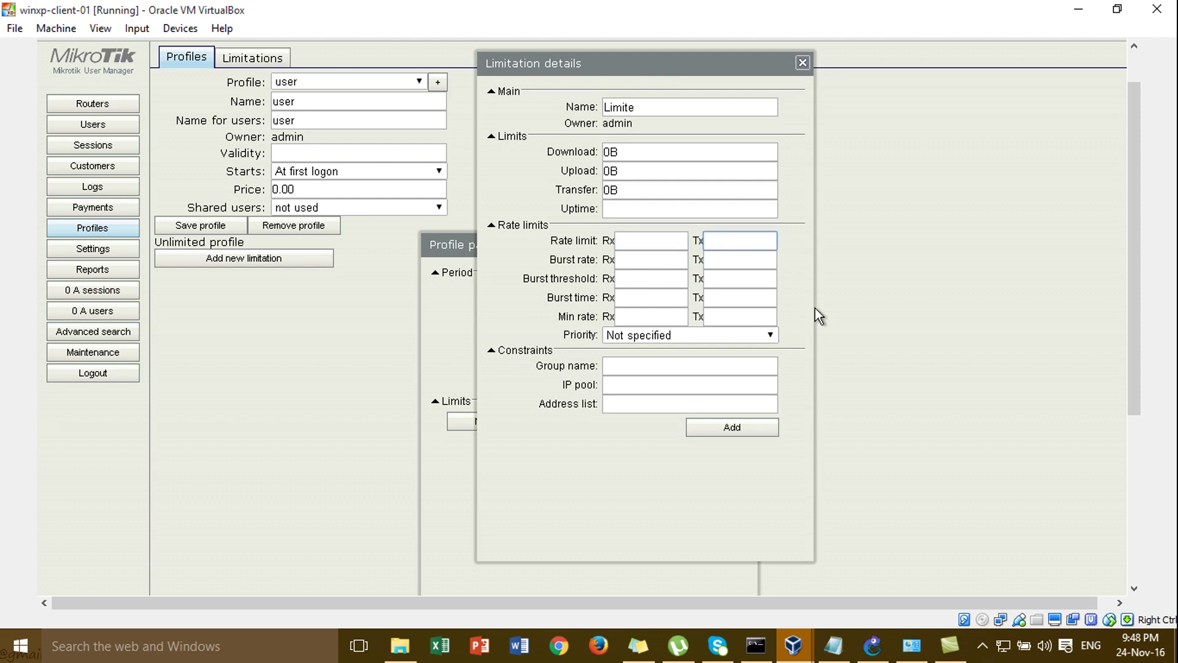
click(802, 63)
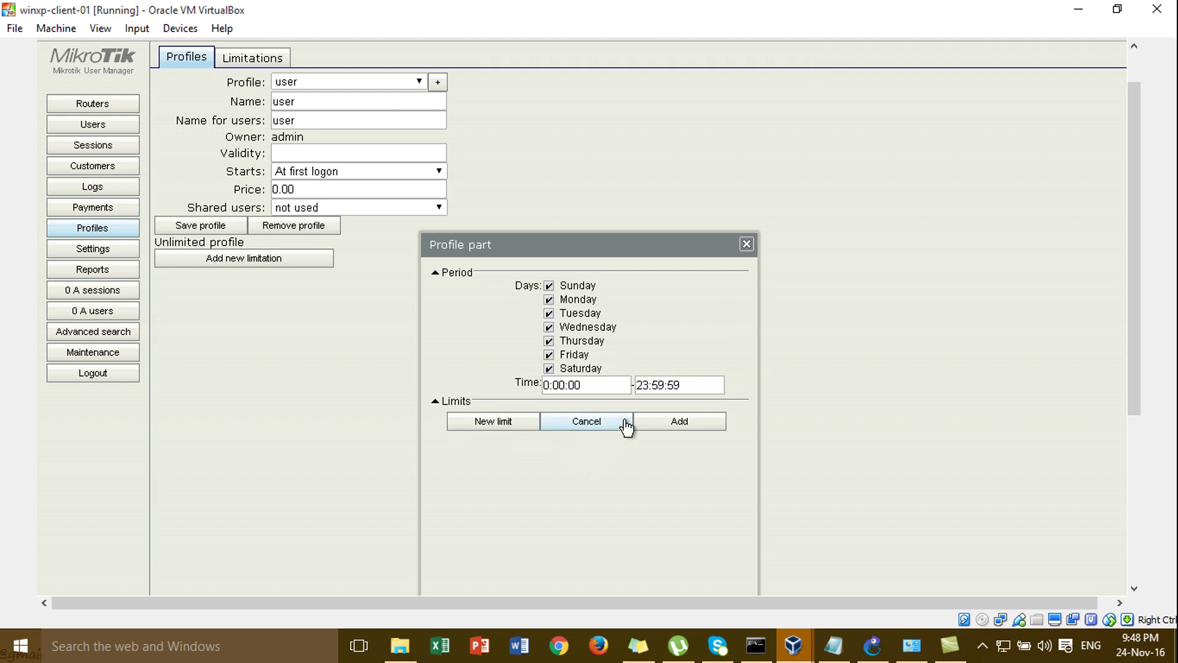
- Add the all-day period part, check the Limitations list, and save the 'user' profile again
click(670, 420)
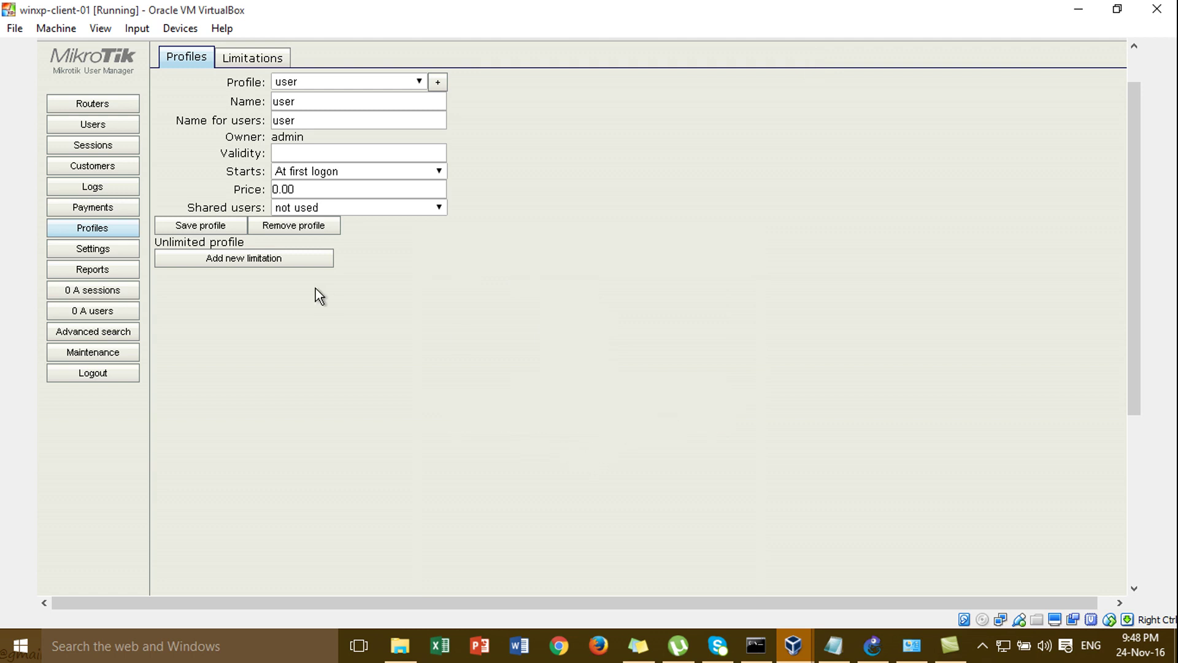
click(230, 261)
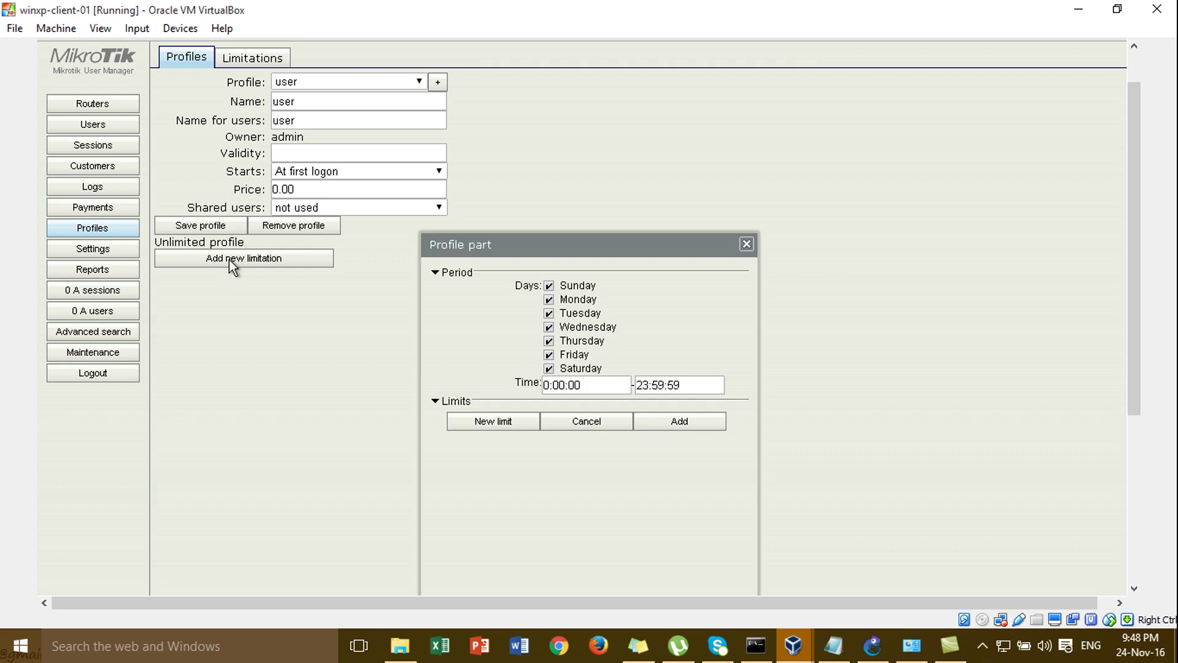
click(663, 423)
click(235, 60)
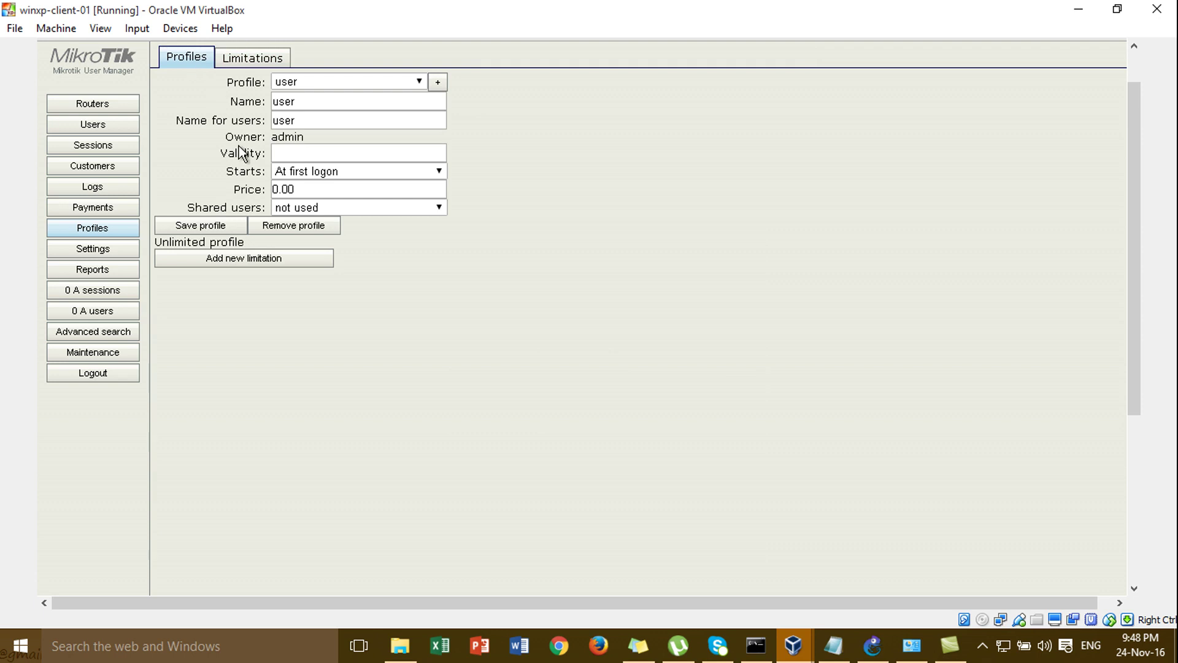
click(233, 228)
- Start a new limitation with a new limit, then close both limitation dialogs unsaved
click(243, 257)
click(534, 431)
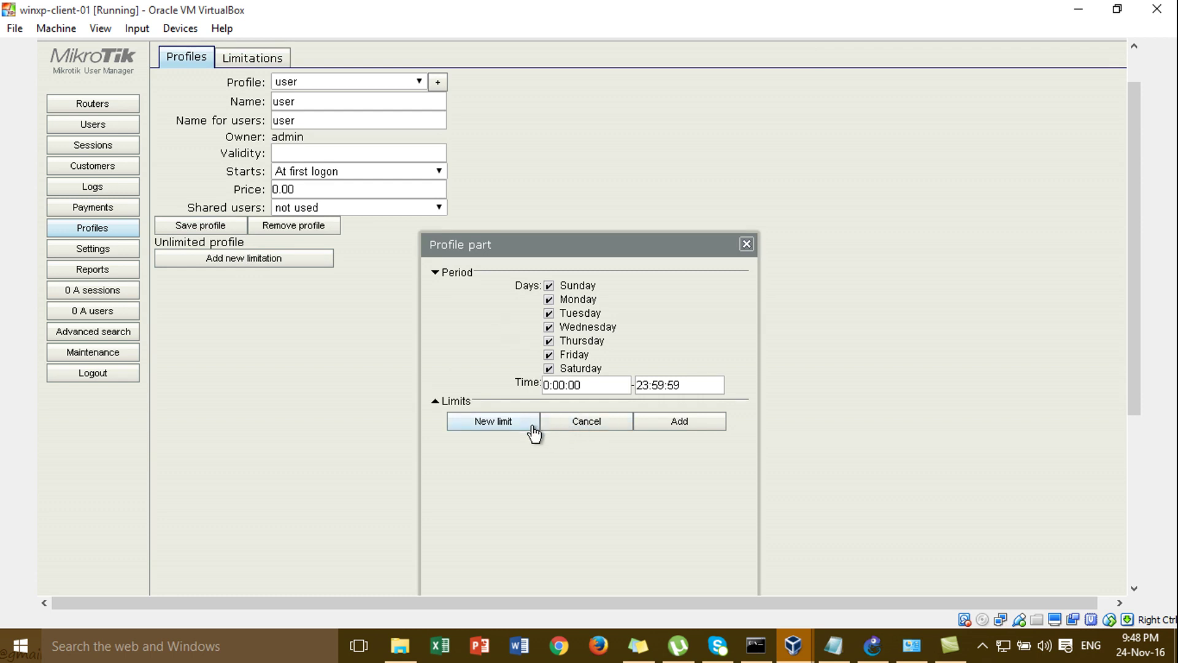
drag(550, 247, 588, 61)
click(545, 275)
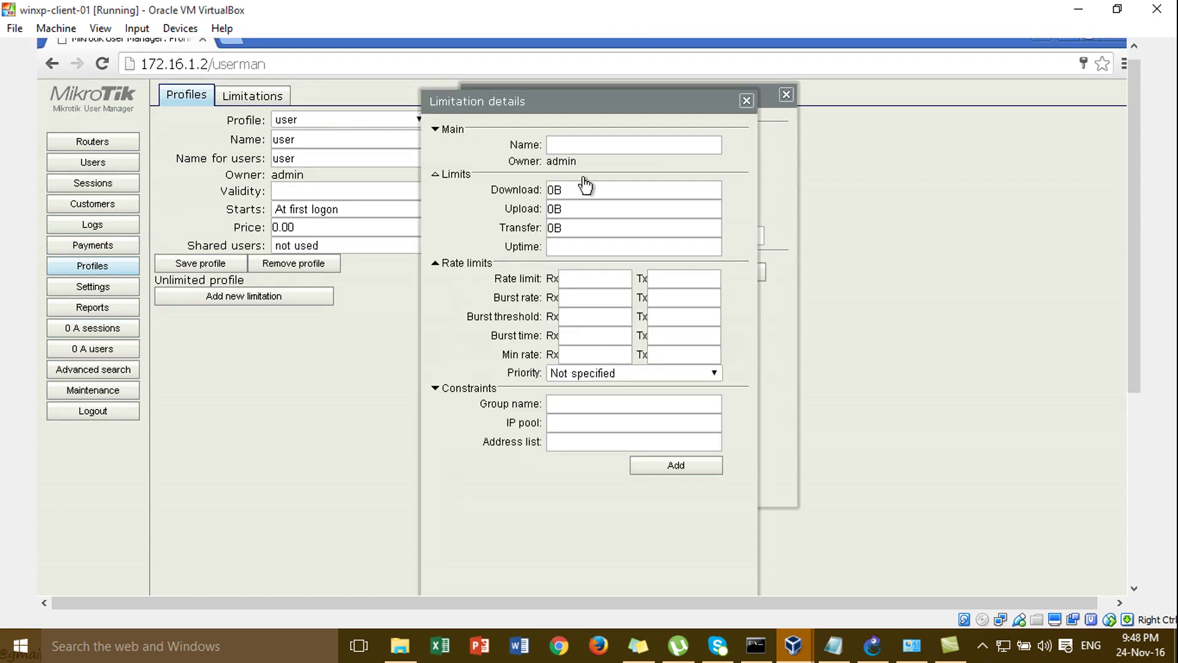
click(589, 146)
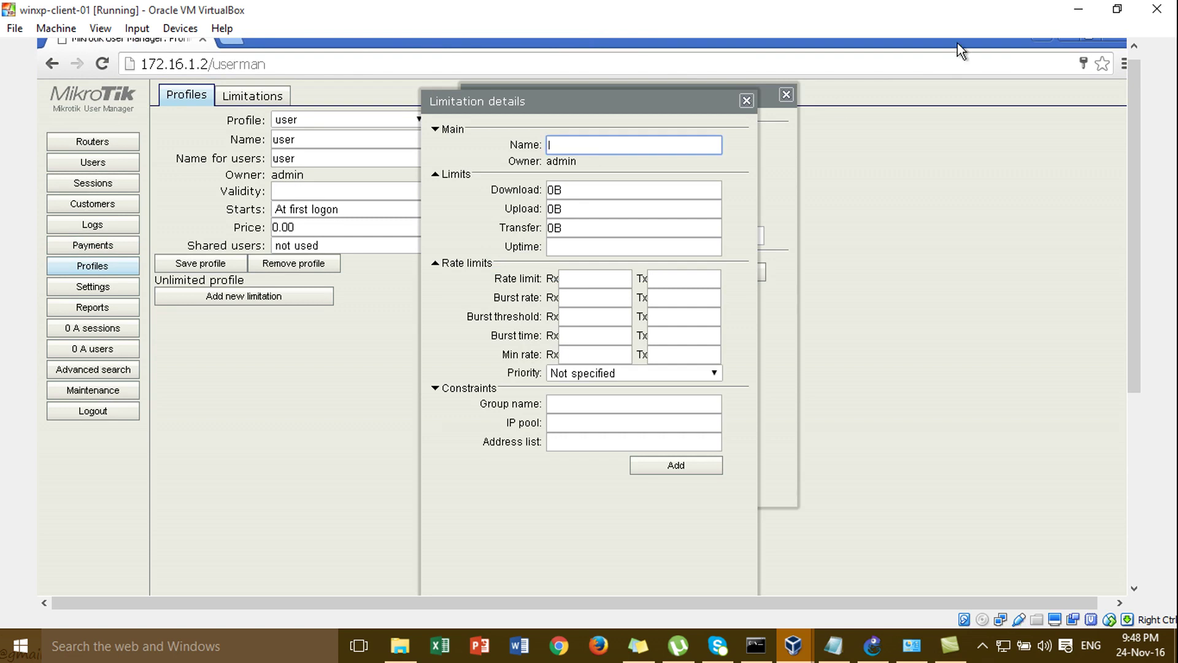
click(747, 101)
click(786, 96)
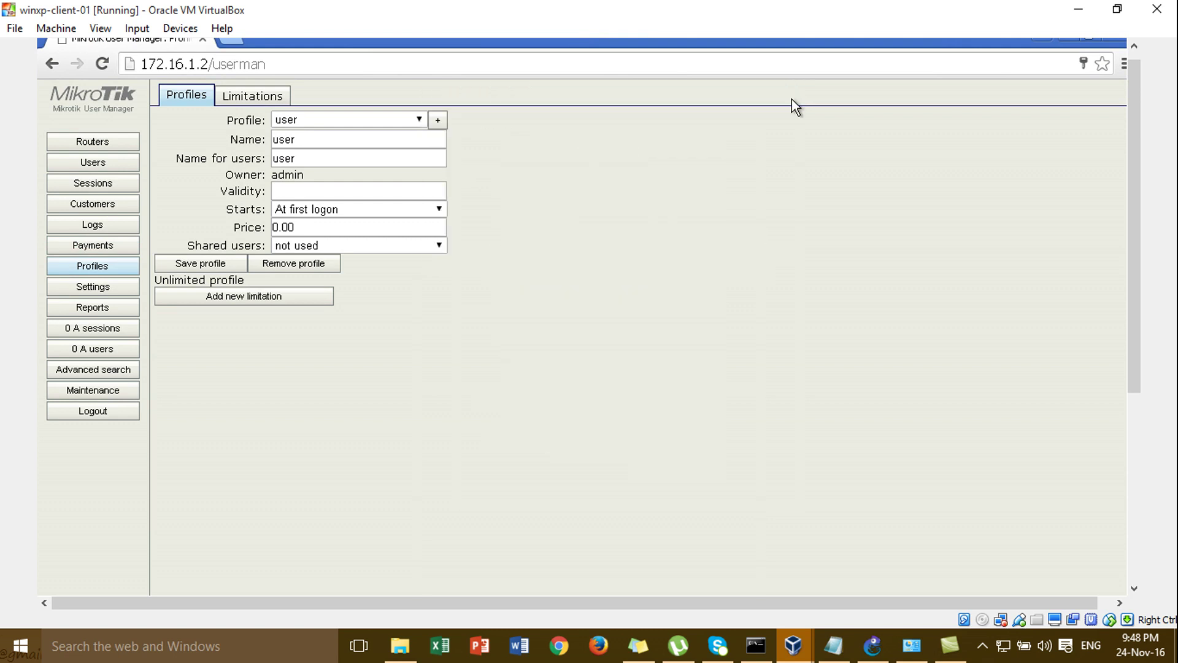
- Create a limitation named 'Limite' with no limit values and add it to the Limitations list
click(273, 99)
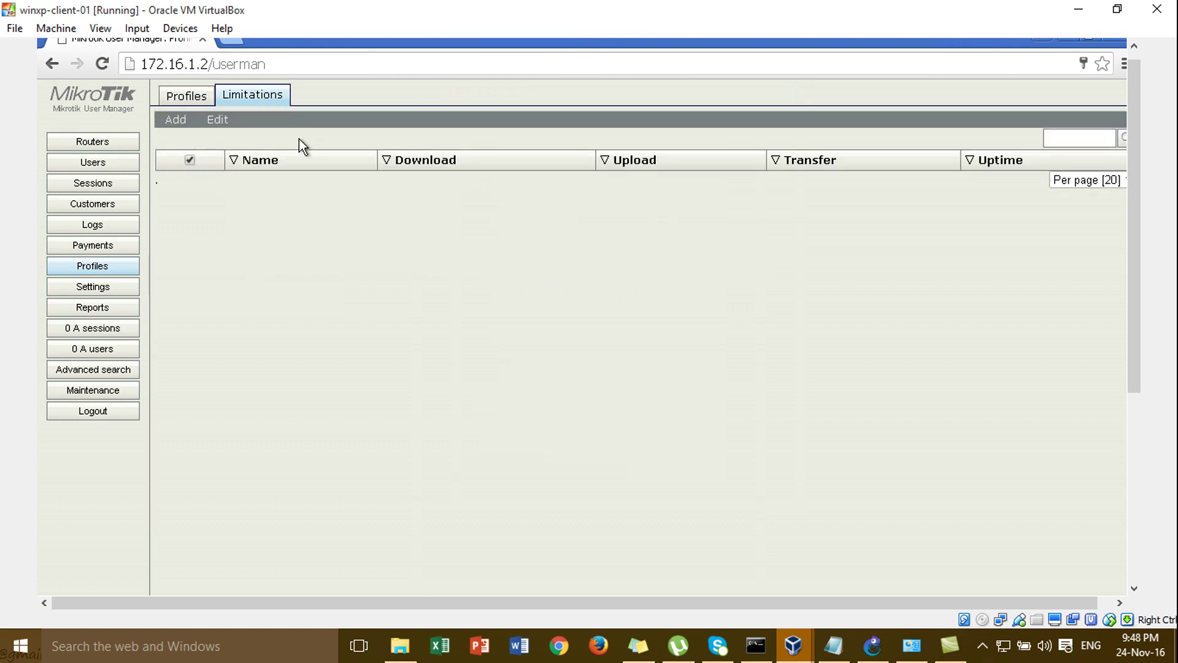
click(184, 119)
click(184, 138)
click(665, 141)
text(Li)
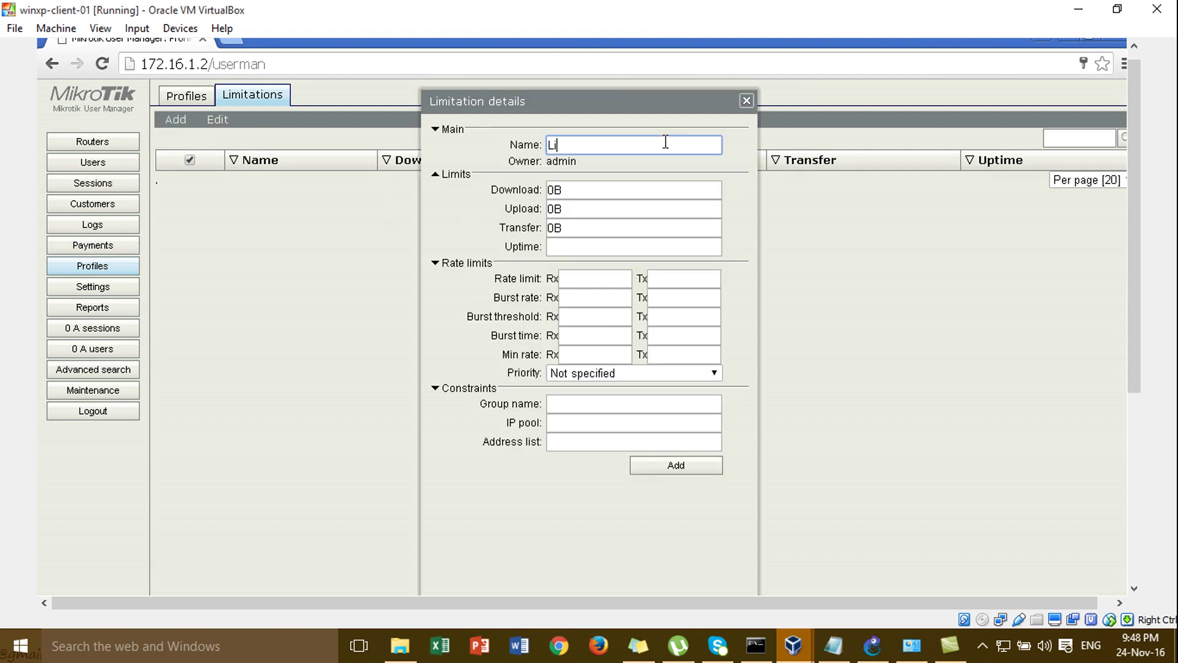
text(mited)
key(BackSpace)
click(572, 184)
click(580, 295)
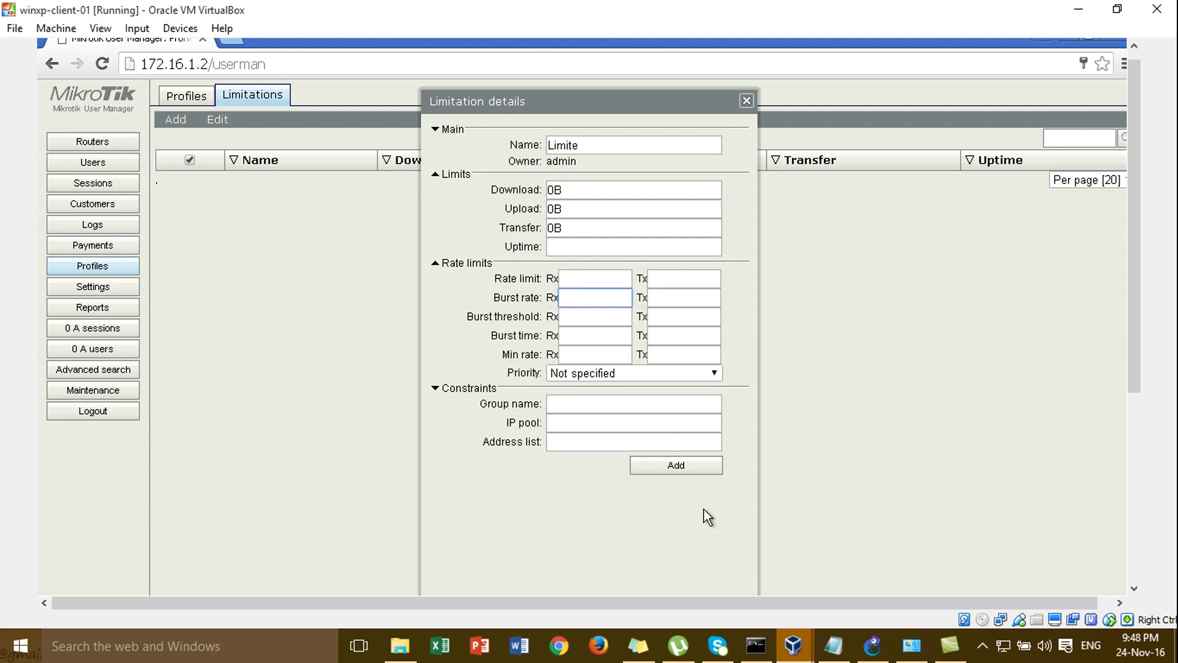
click(689, 472)
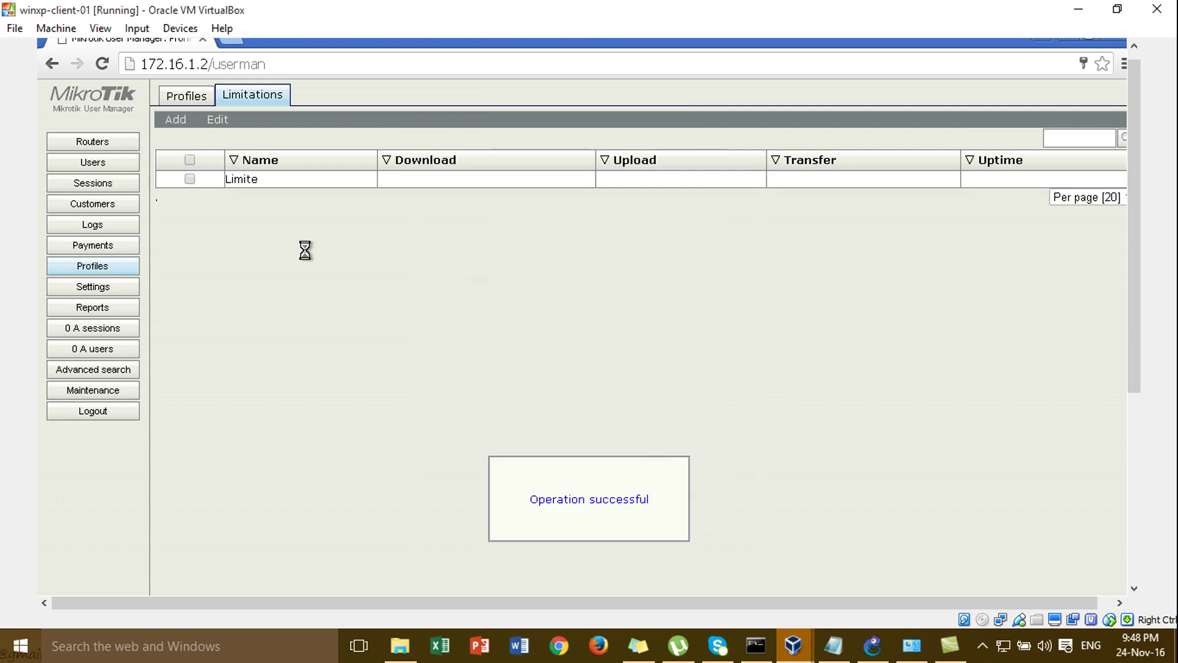
- Attach the Limite limit to the 'user' profile as an all-days 'Always' limitation
click(194, 104)
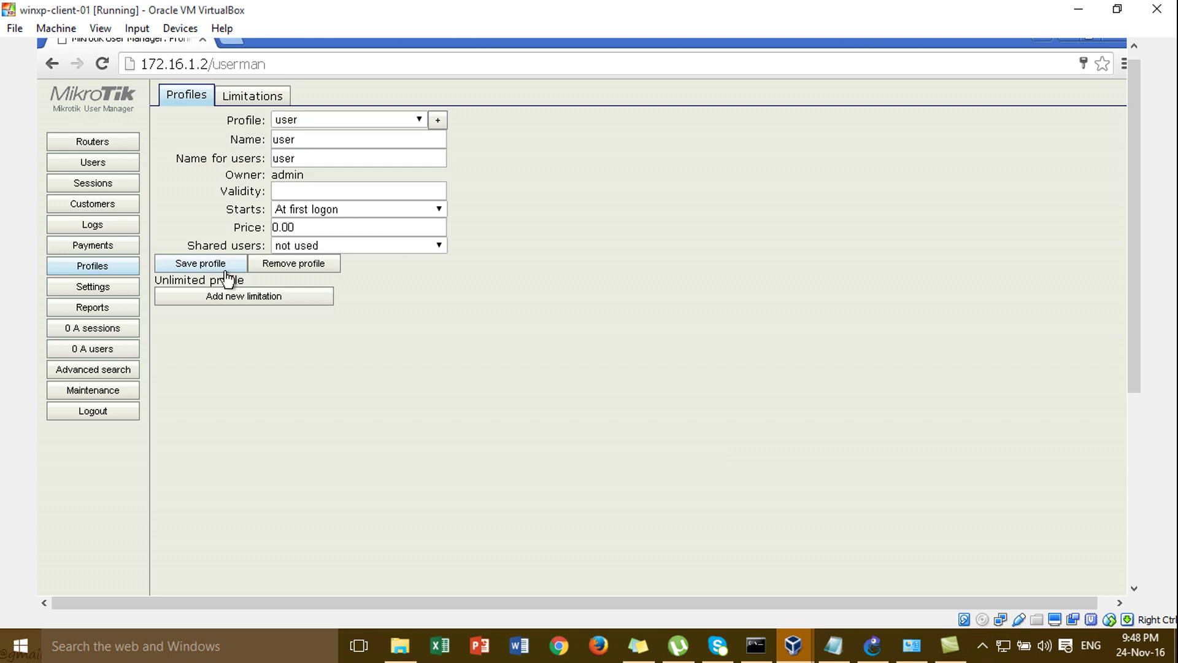
click(232, 296)
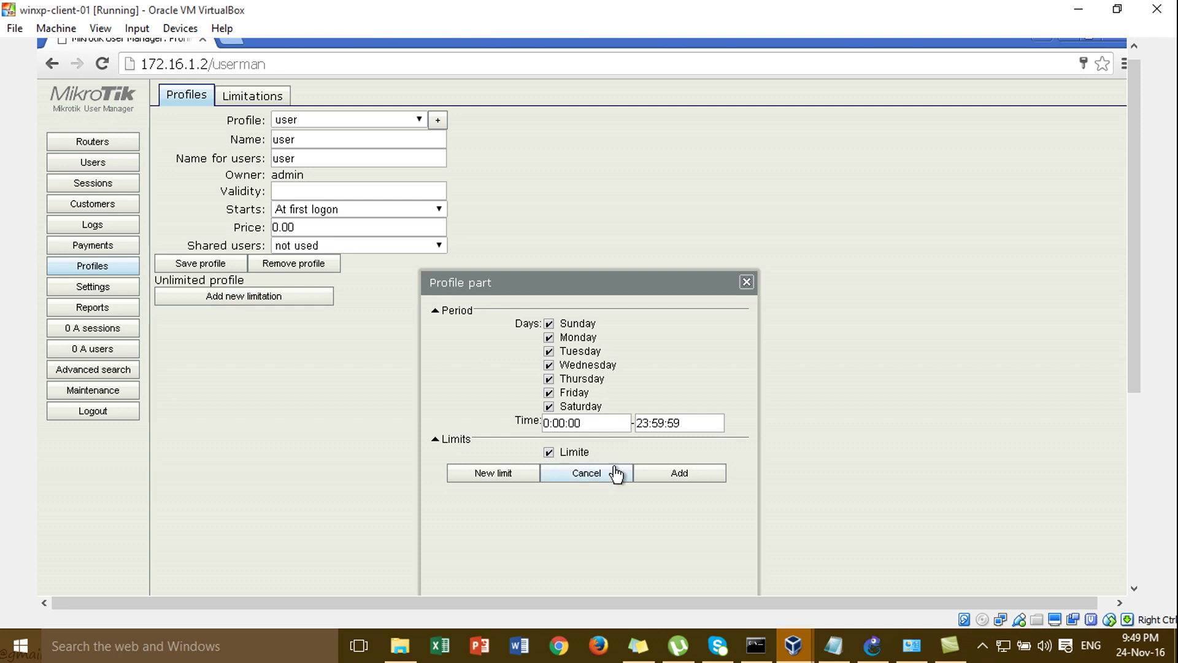
click(671, 473)
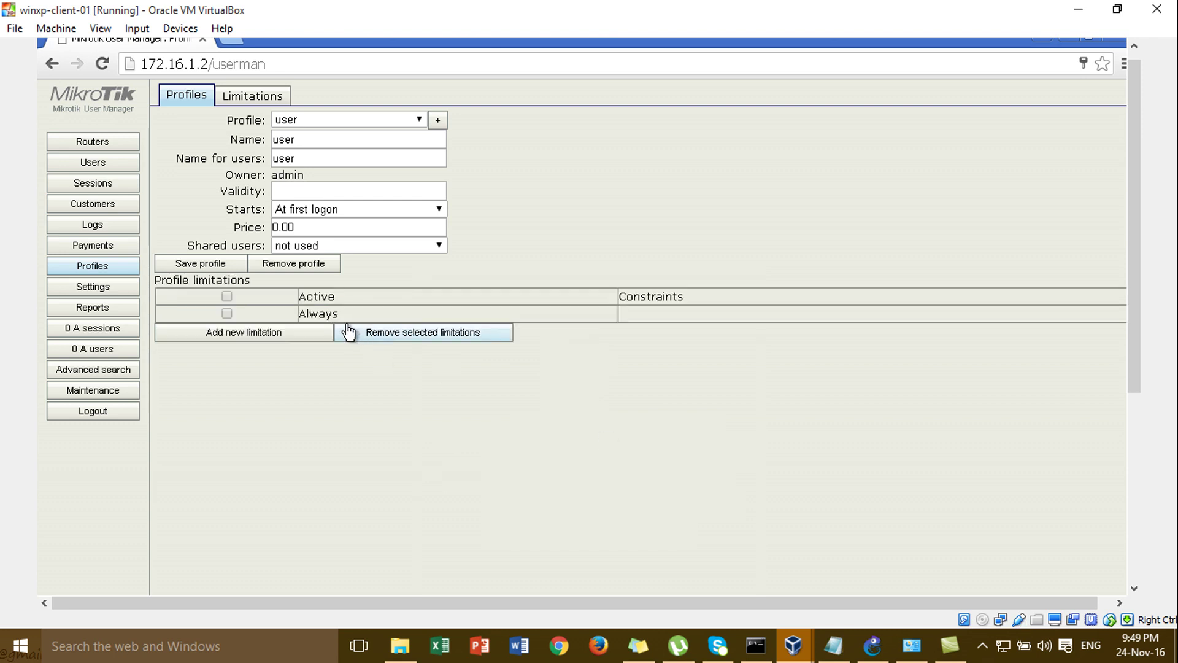
- Tick the 'Always' limitation row and save the 'user' profile
click(282, 315)
click(281, 315)
click(281, 317)
click(223, 264)
- Check the Profile dropdown, then start and cancel a new profile
click(300, 120)
click(300, 119)
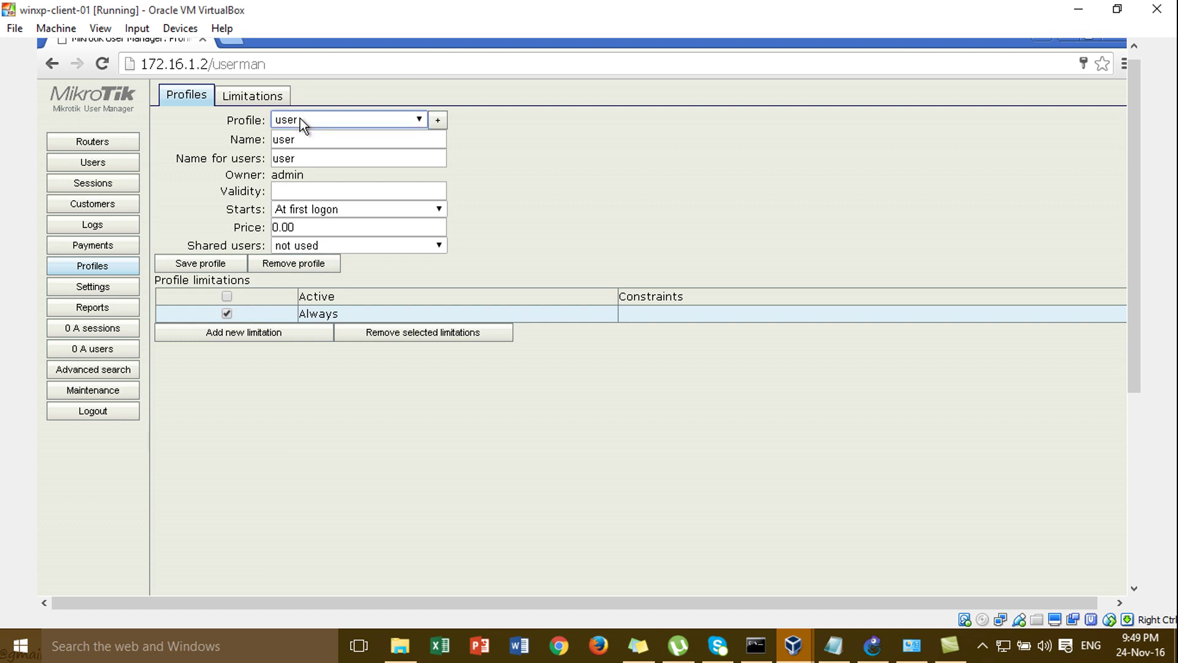
click(315, 116)
click(319, 120)
click(335, 126)
click(335, 129)
click(439, 121)
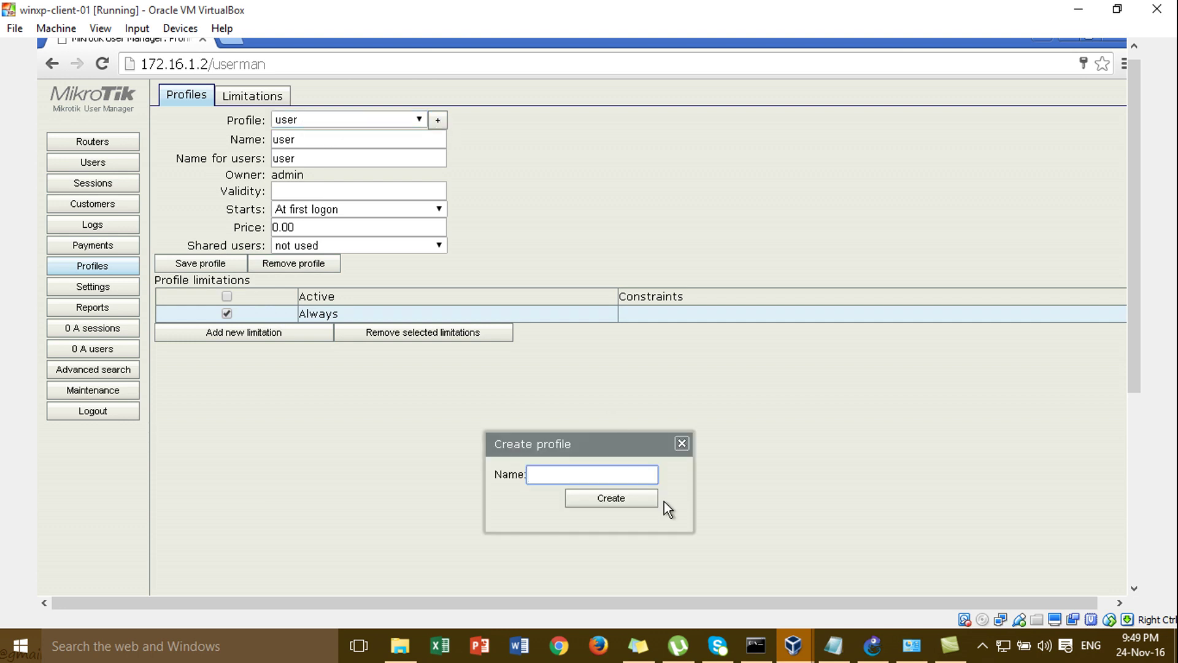
click(682, 444)
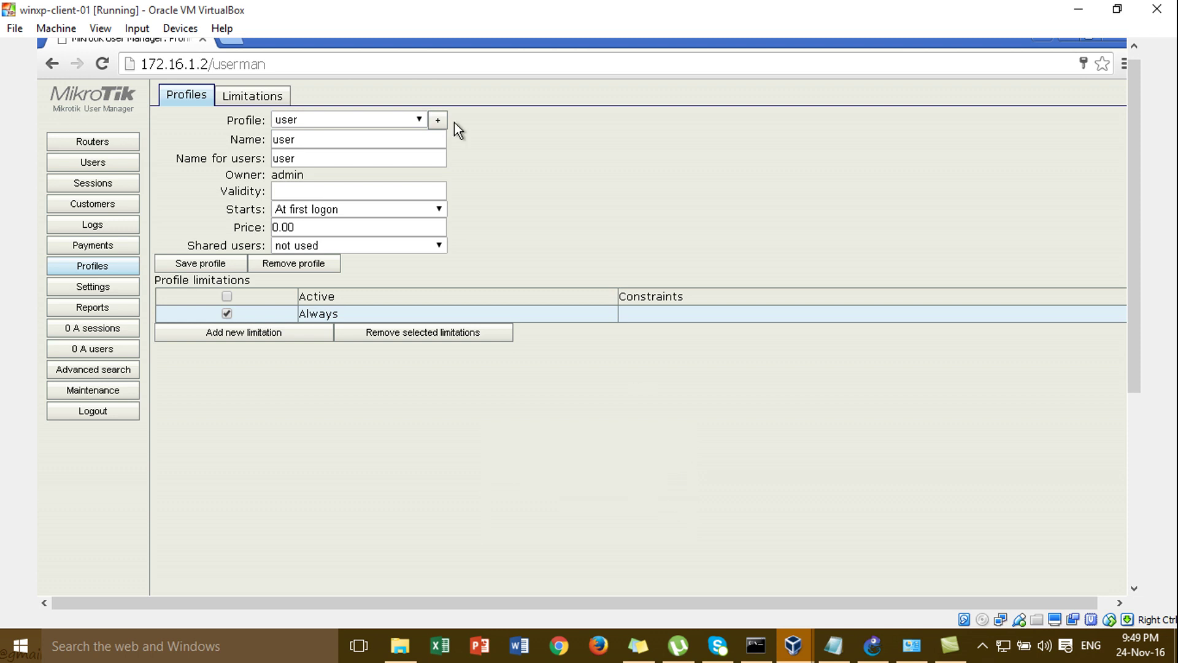
- Recheck the profile list and Limitations tab, then return to the 'user' profile settings
click(415, 114)
click(389, 117)
right_click(389, 117)
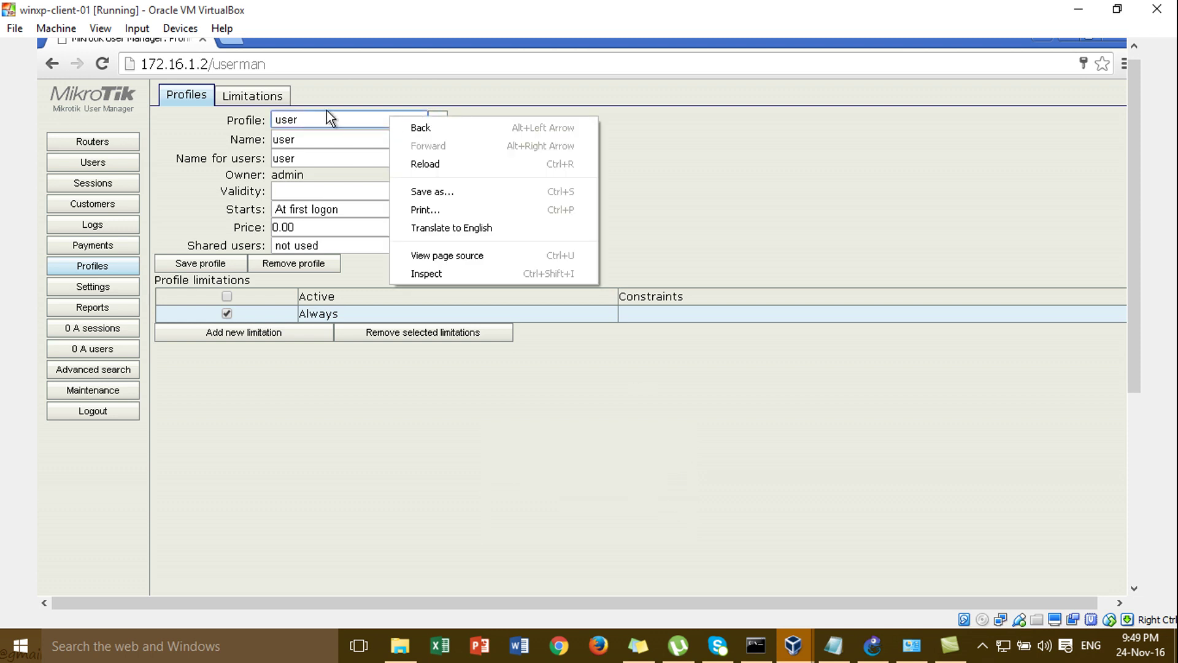
click(303, 116)
click(303, 116)
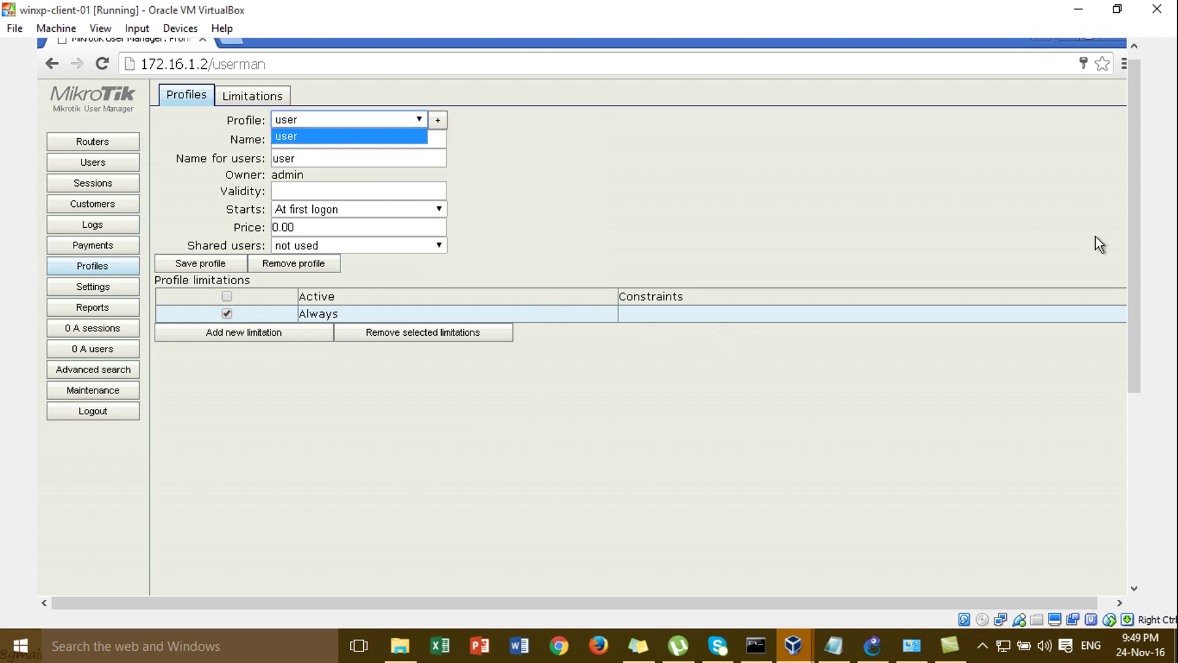
click(263, 104)
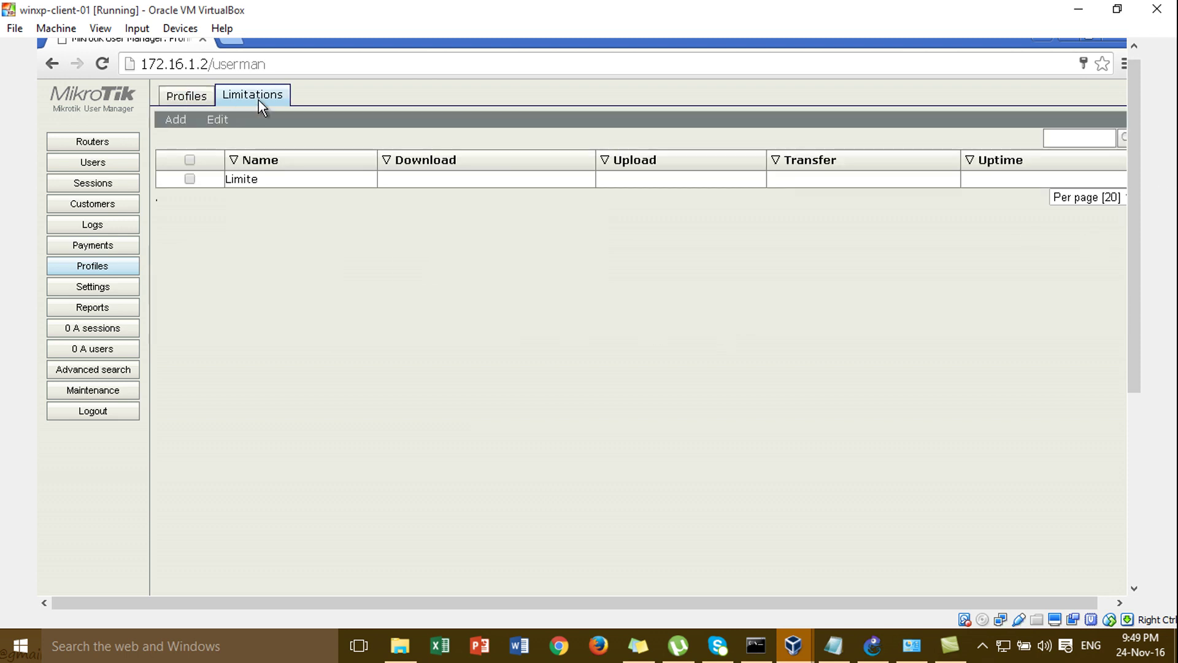
click(201, 101)
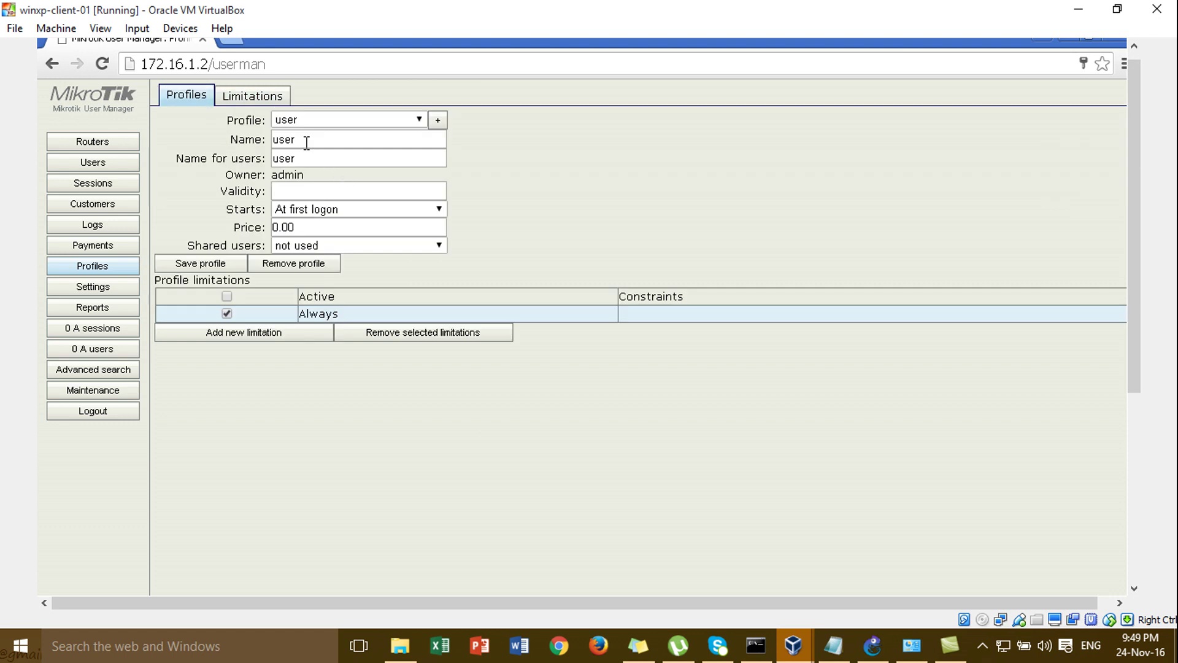
- Go to the empty Users list and close the single-user form without adding
click(120, 168)
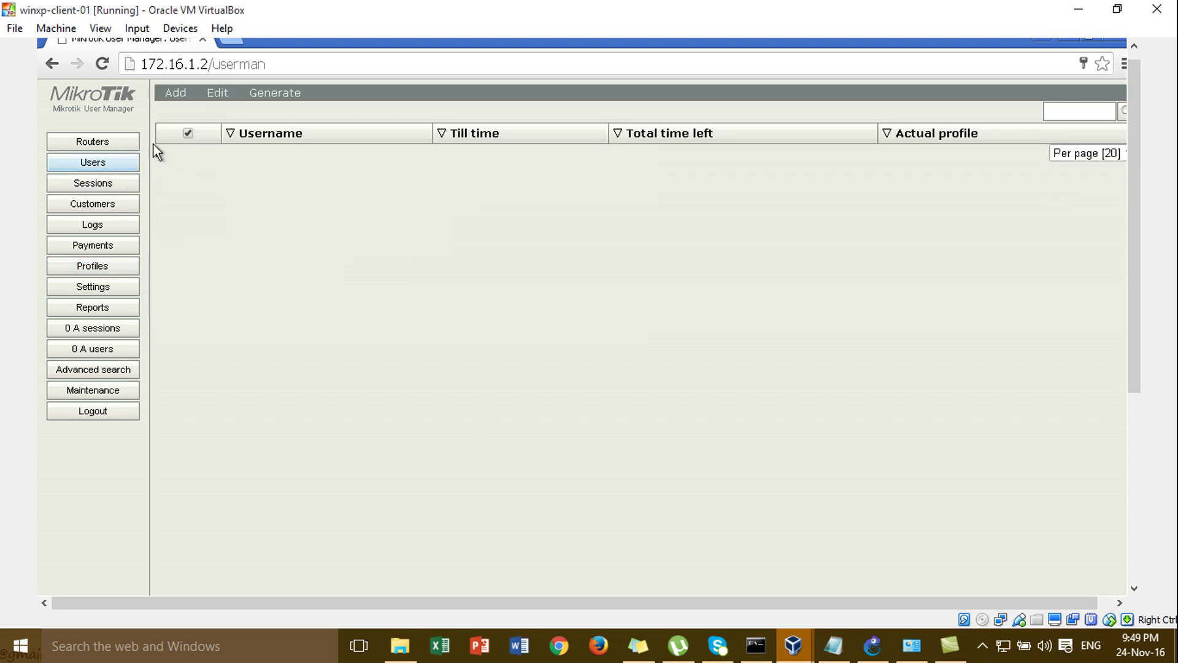
click(194, 97)
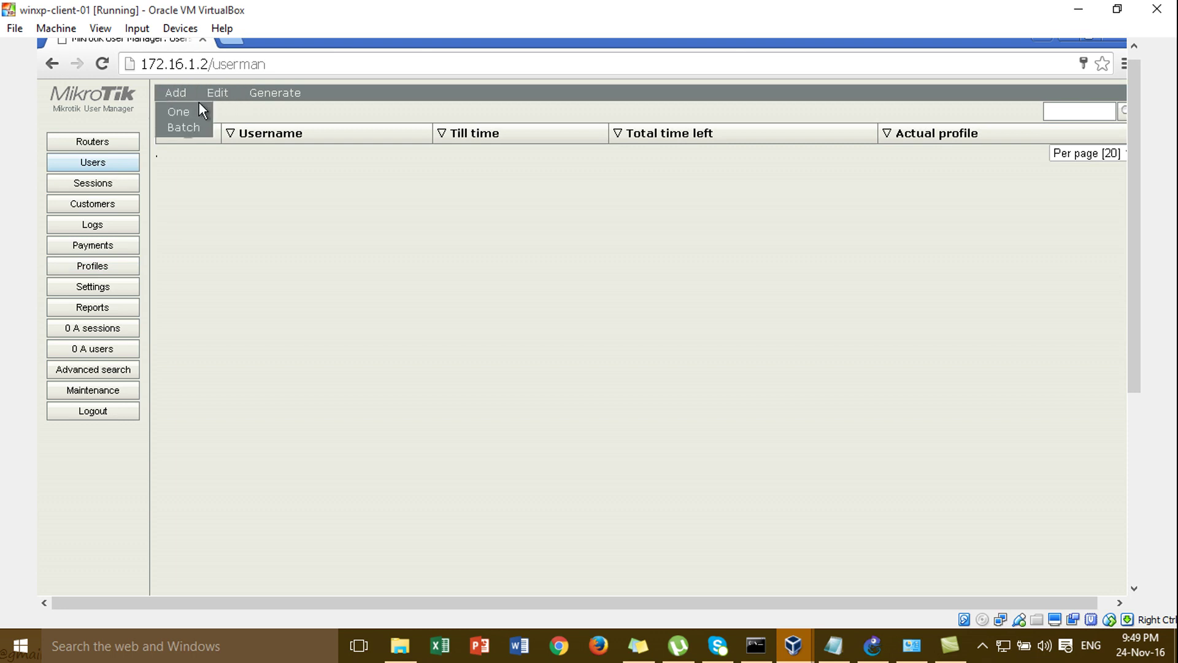
click(196, 111)
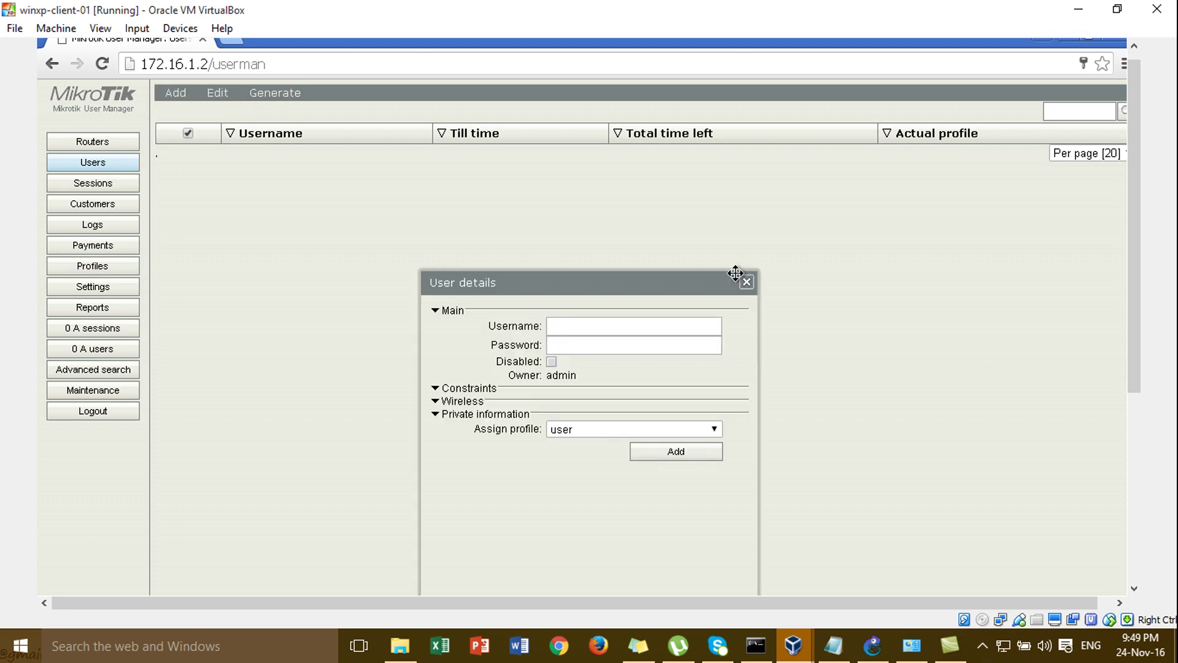
click(746, 282)
- Inspect the batch-user form's count and profile options, then close it without generating
click(181, 103)
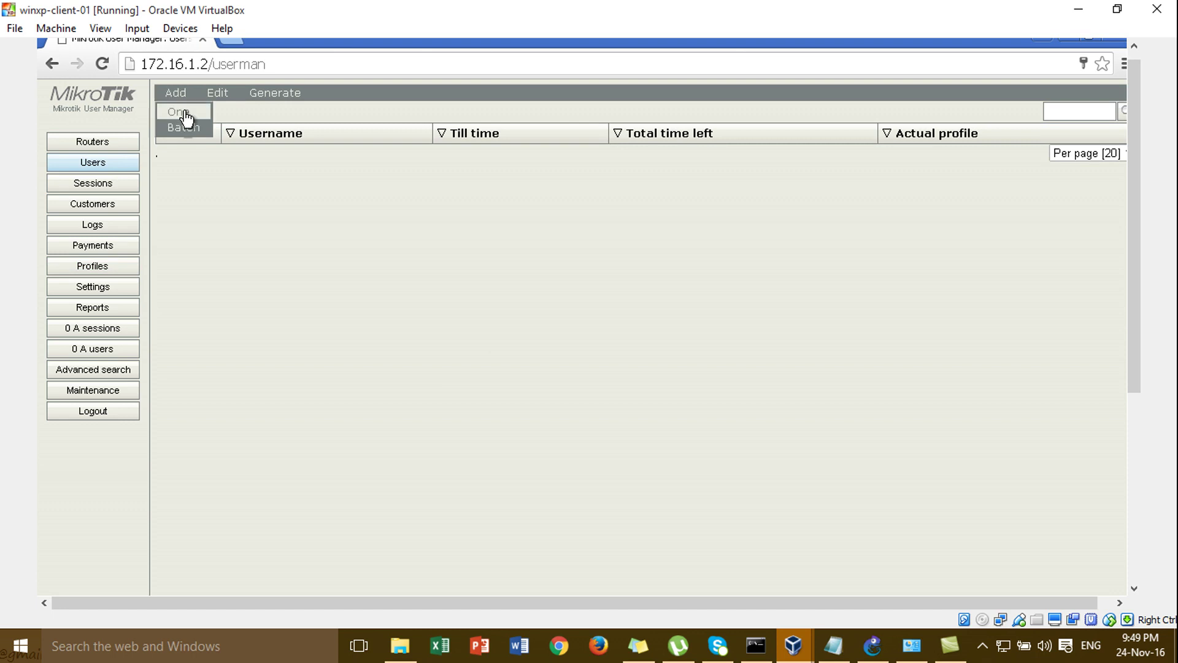
click(189, 128)
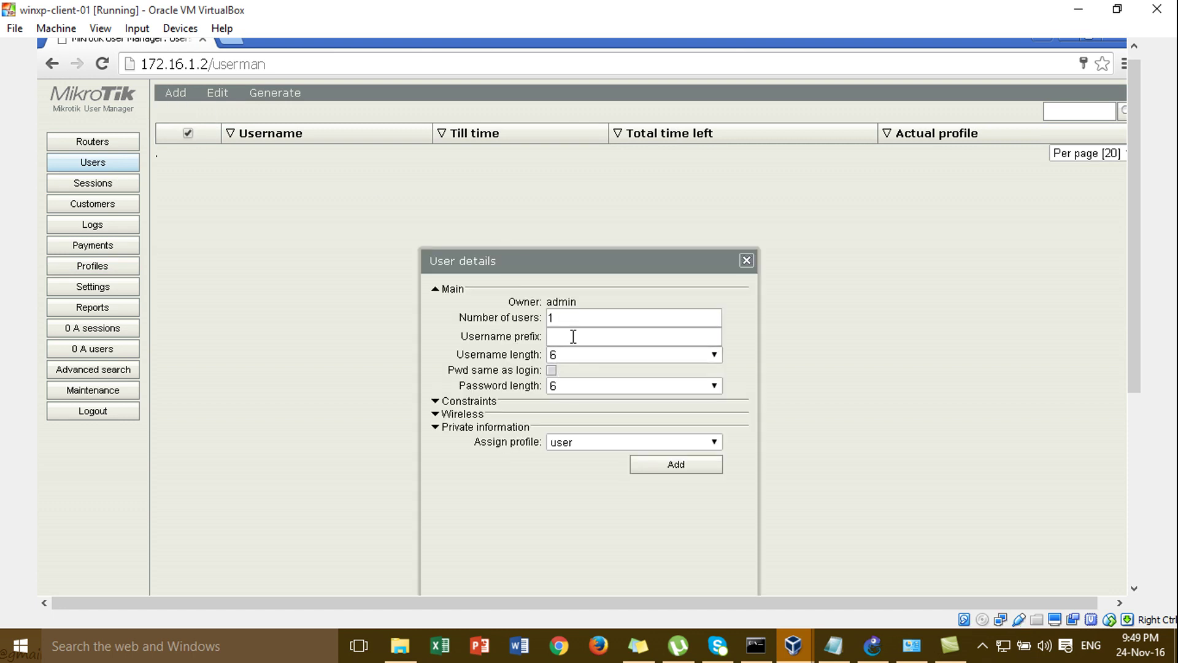
drag(573, 261, 577, 129)
click(588, 182)
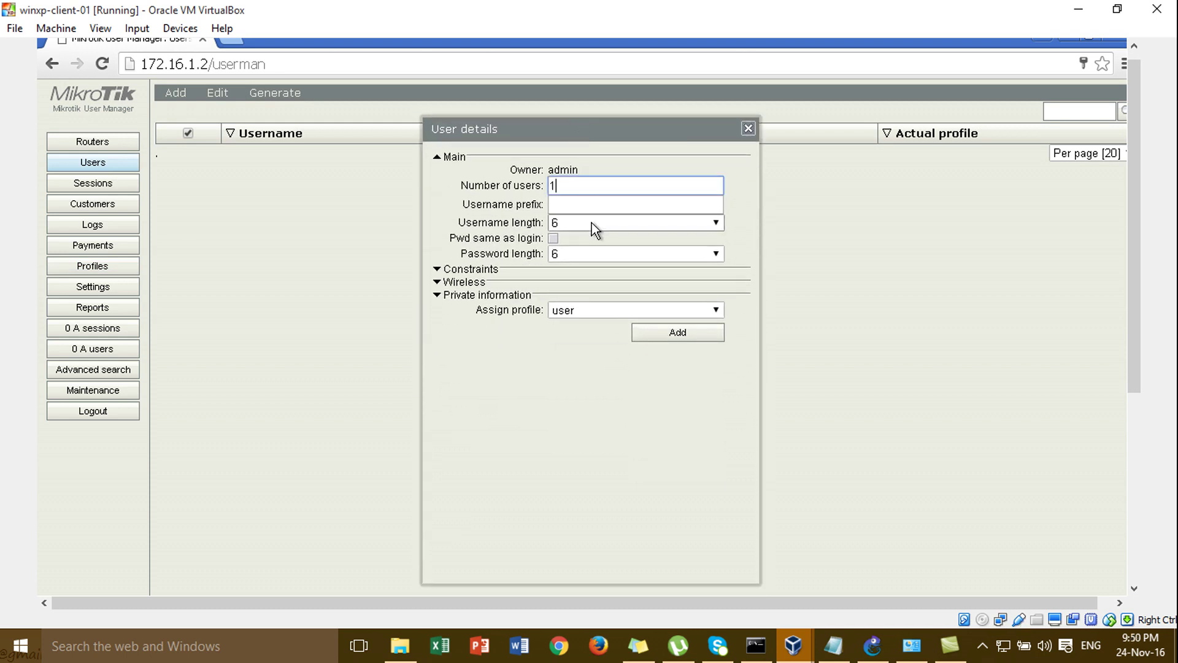
click(606, 309)
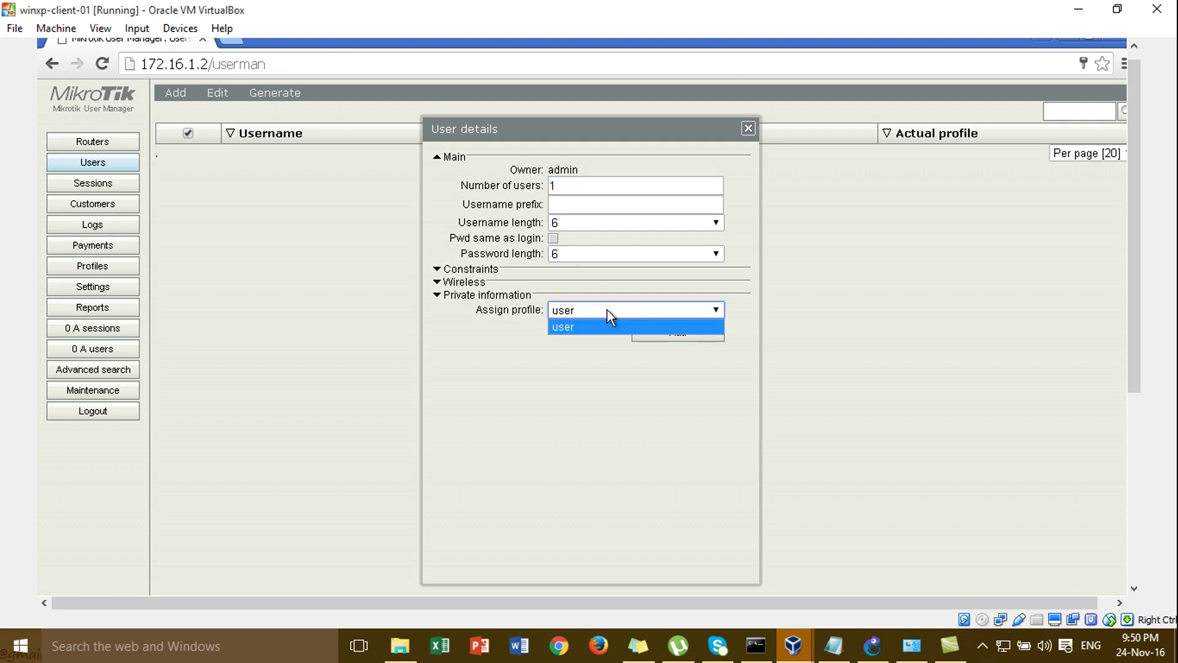
click(749, 130)
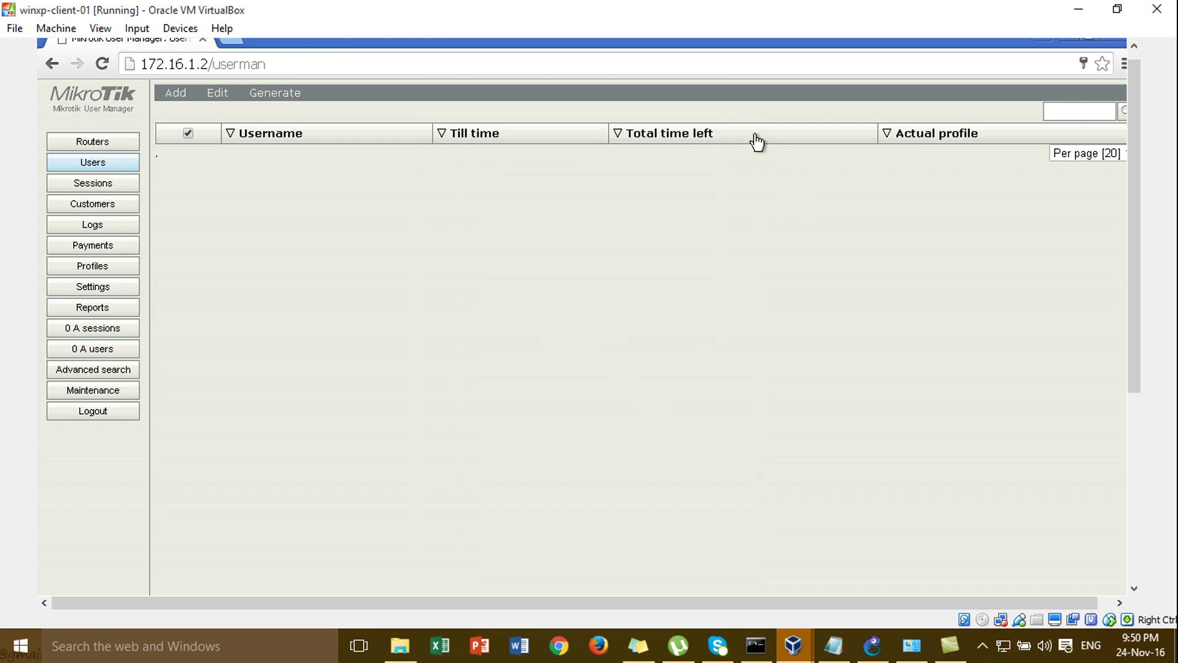
click(177, 98)
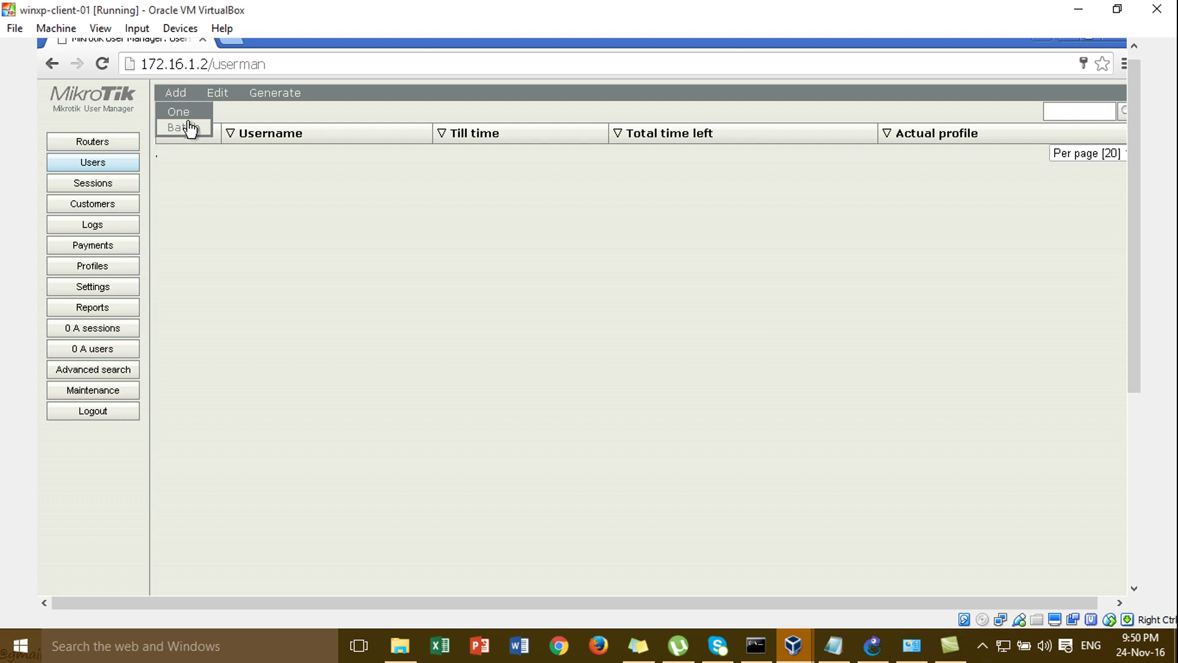
- Add one user with a username and password, assigned the 'user' profile
click(186, 115)
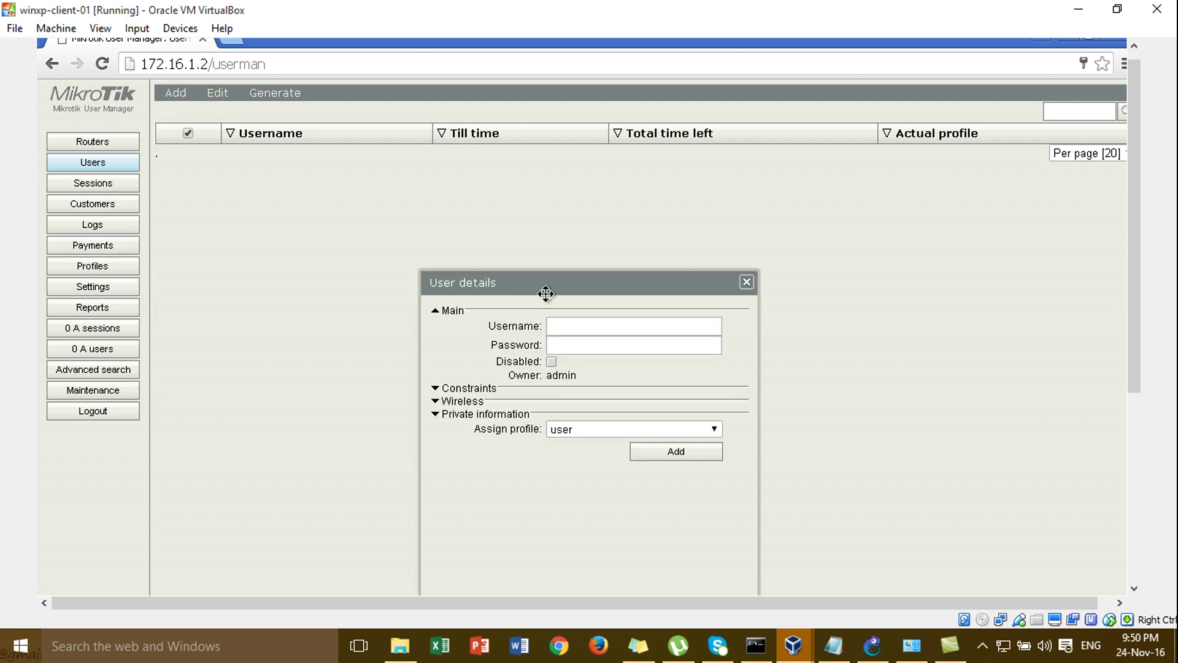
click(564, 320)
text(user)
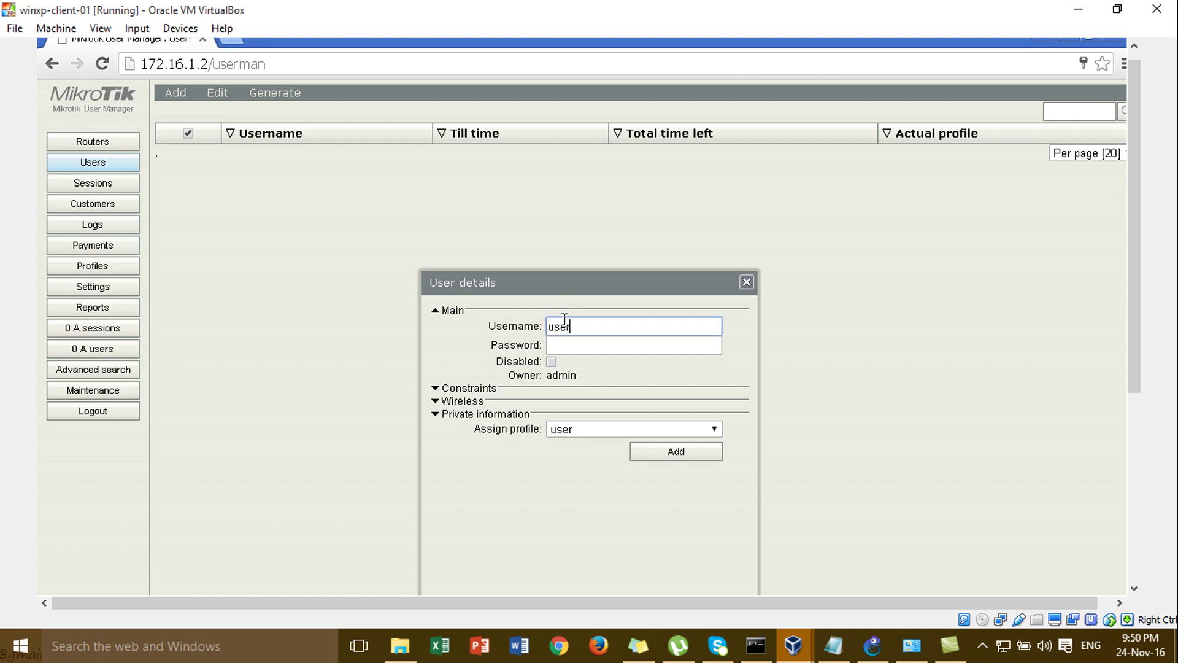
key(BackSpace)
key(BackSpace)
key(BackSpace)
key(BackSpace)
text(us)
click(614, 346)
text(123)
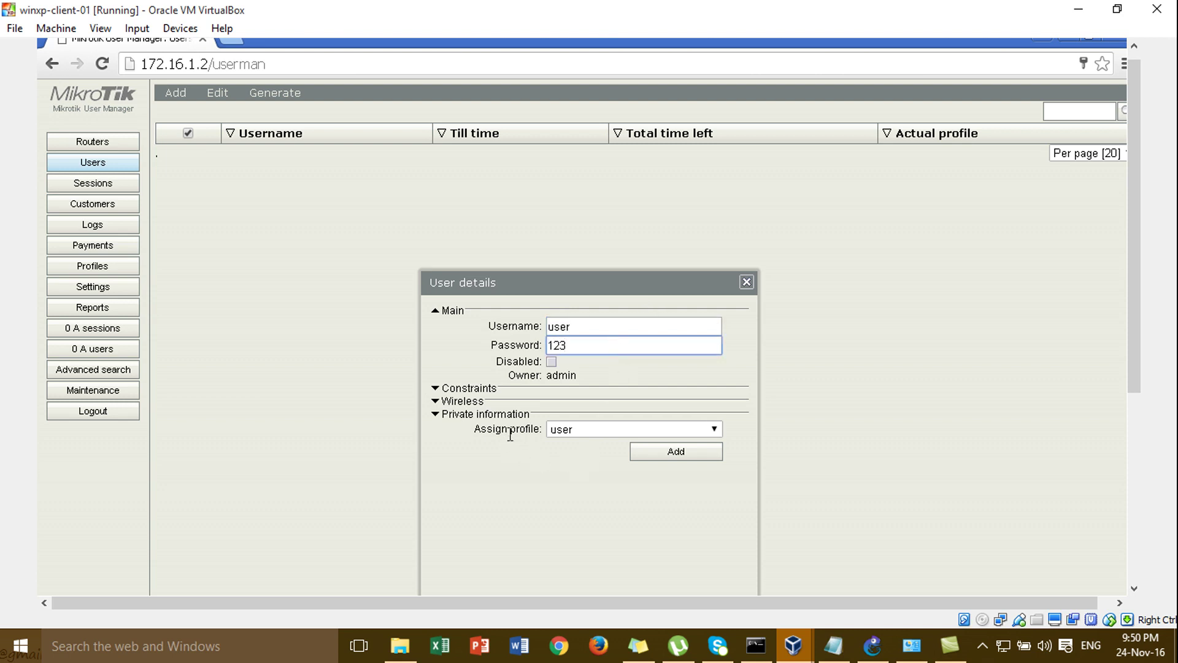
click(569, 428)
click(570, 447)
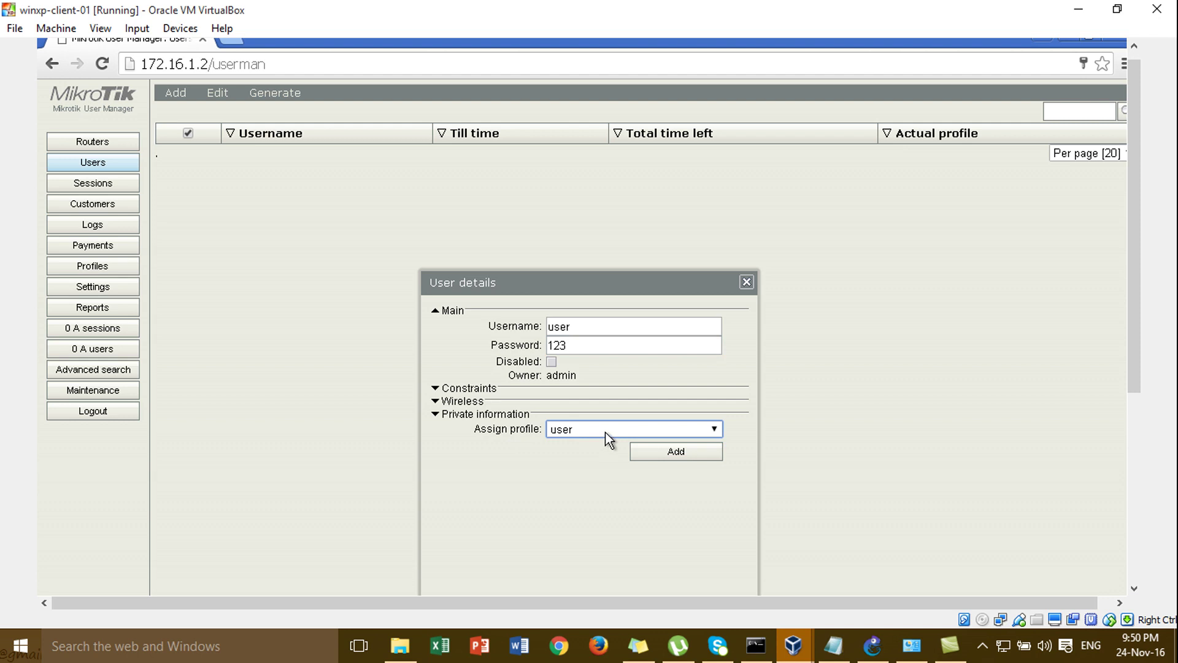
click(712, 428)
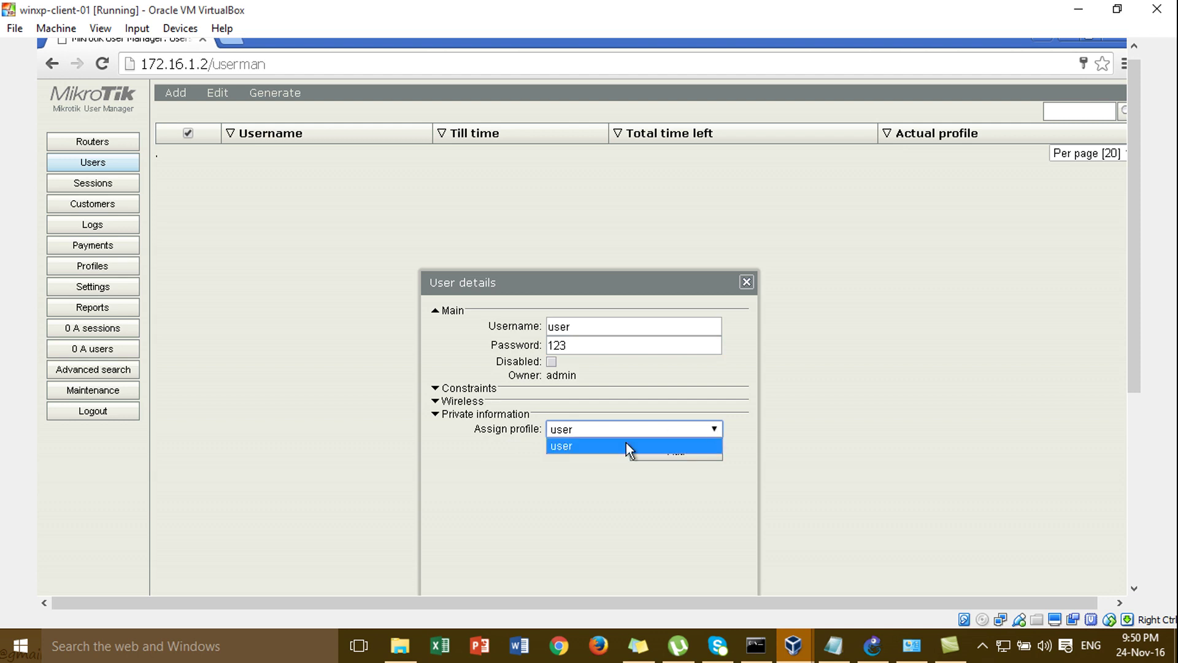
click(574, 504)
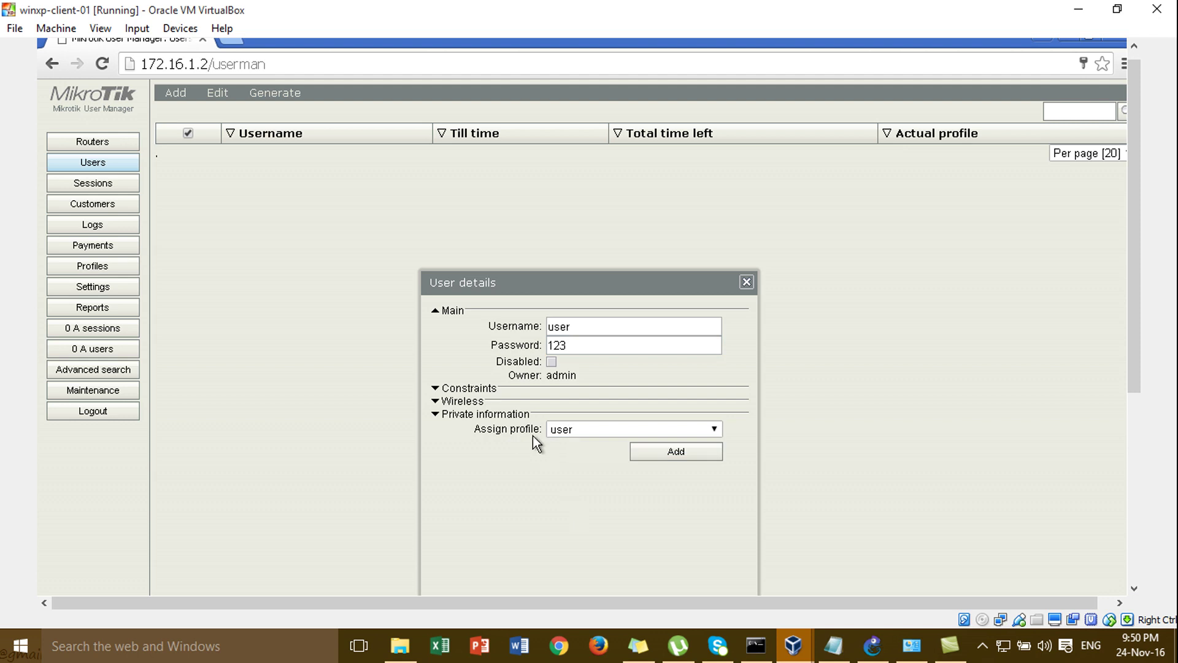
click(640, 453)
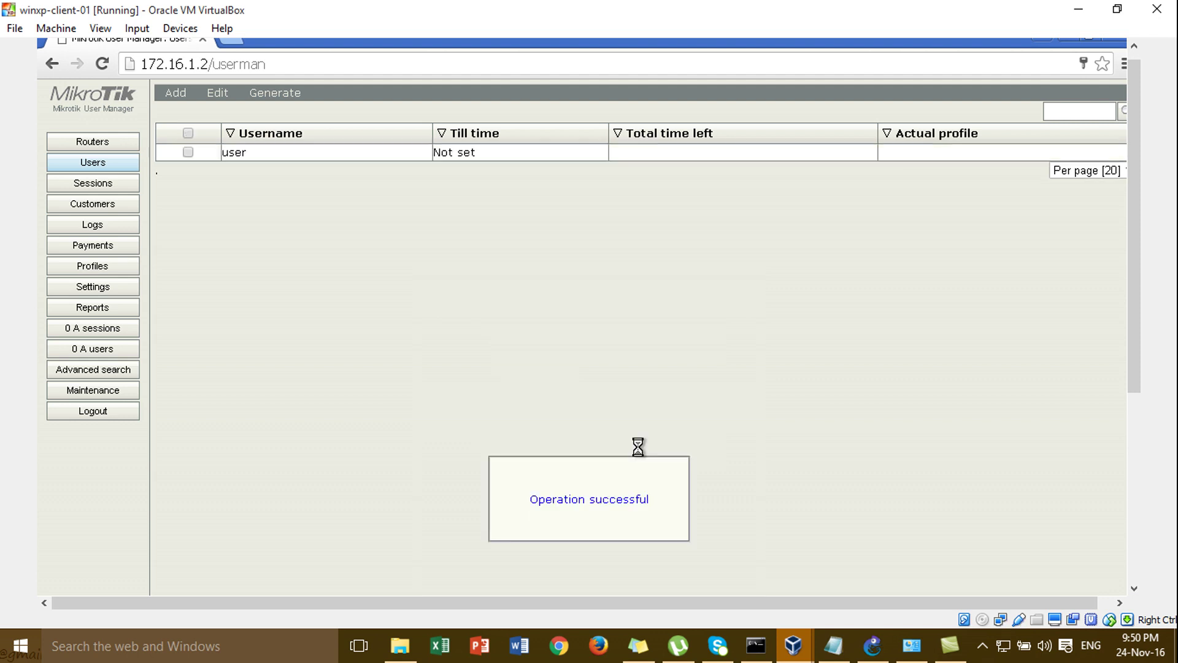
click(372, 156)
click(559, 327)
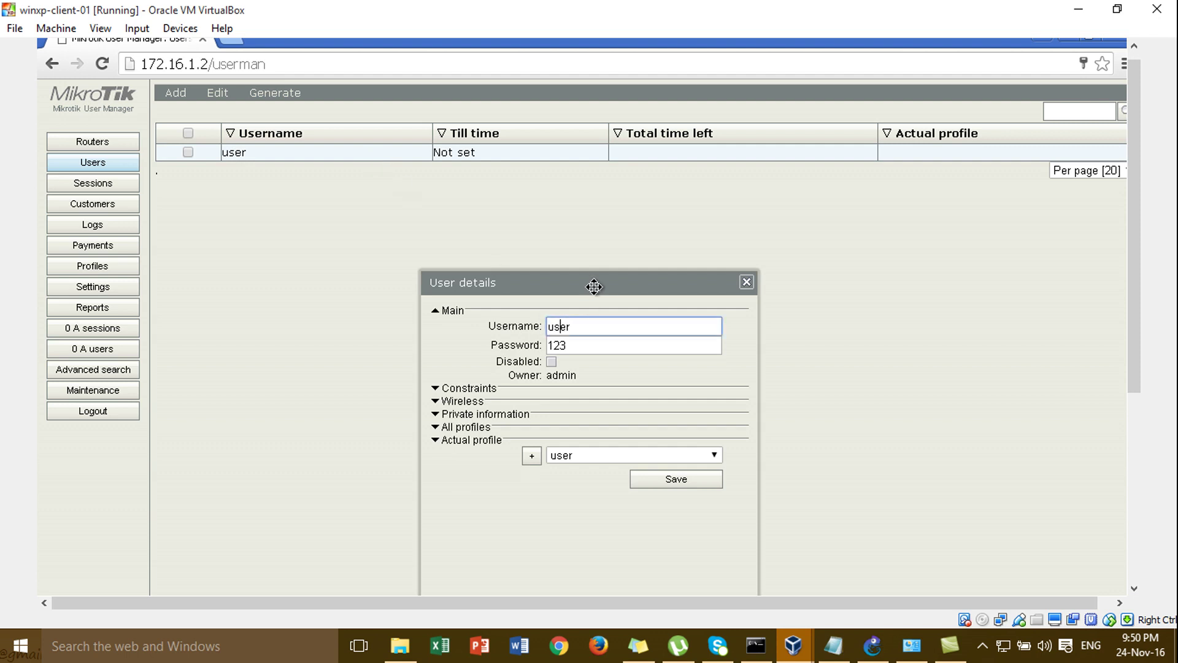
drag(593, 287, 571, 170)
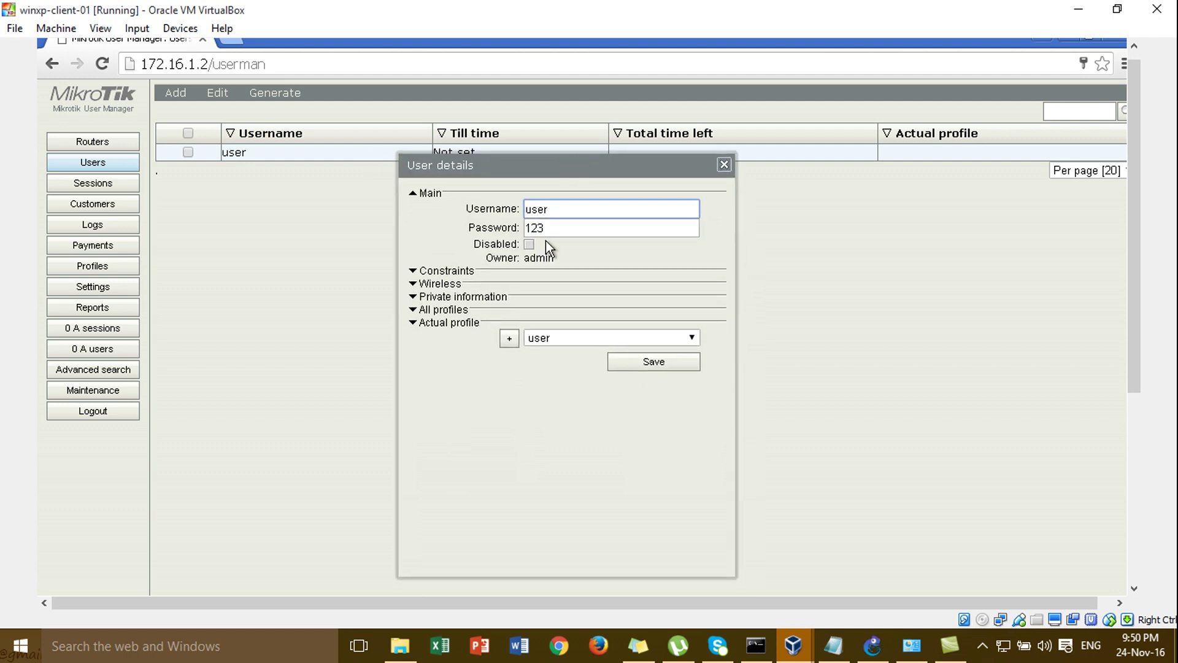
click(424, 312)
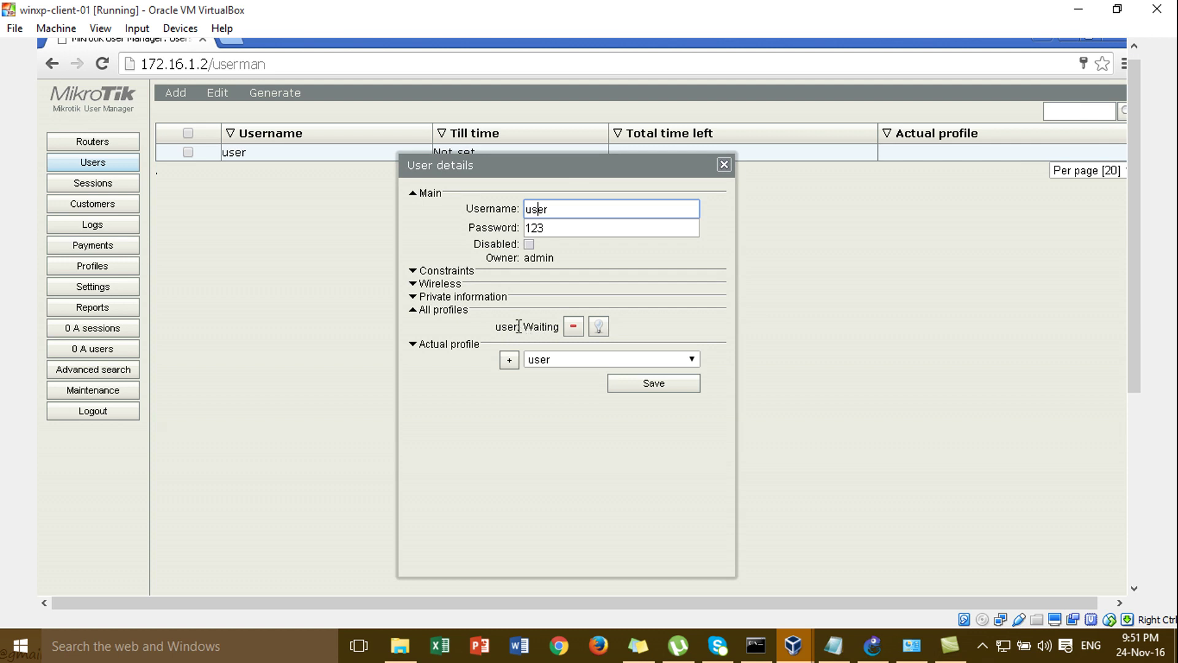
drag(520, 327, 485, 319)
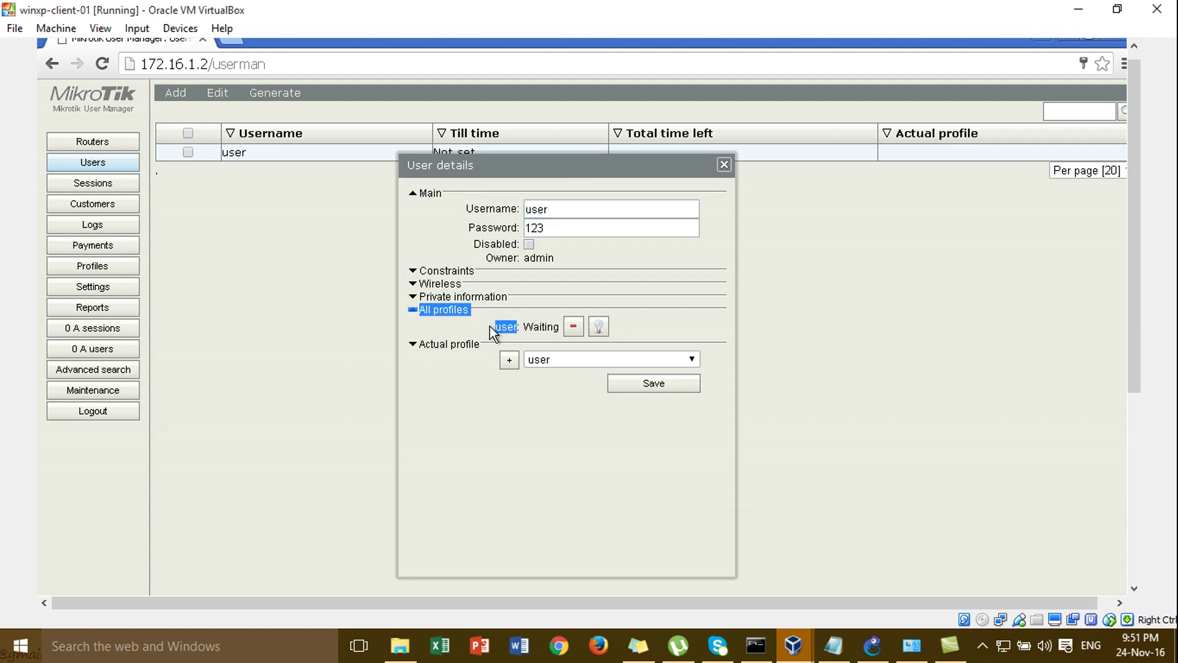
click(553, 200)
click(563, 230)
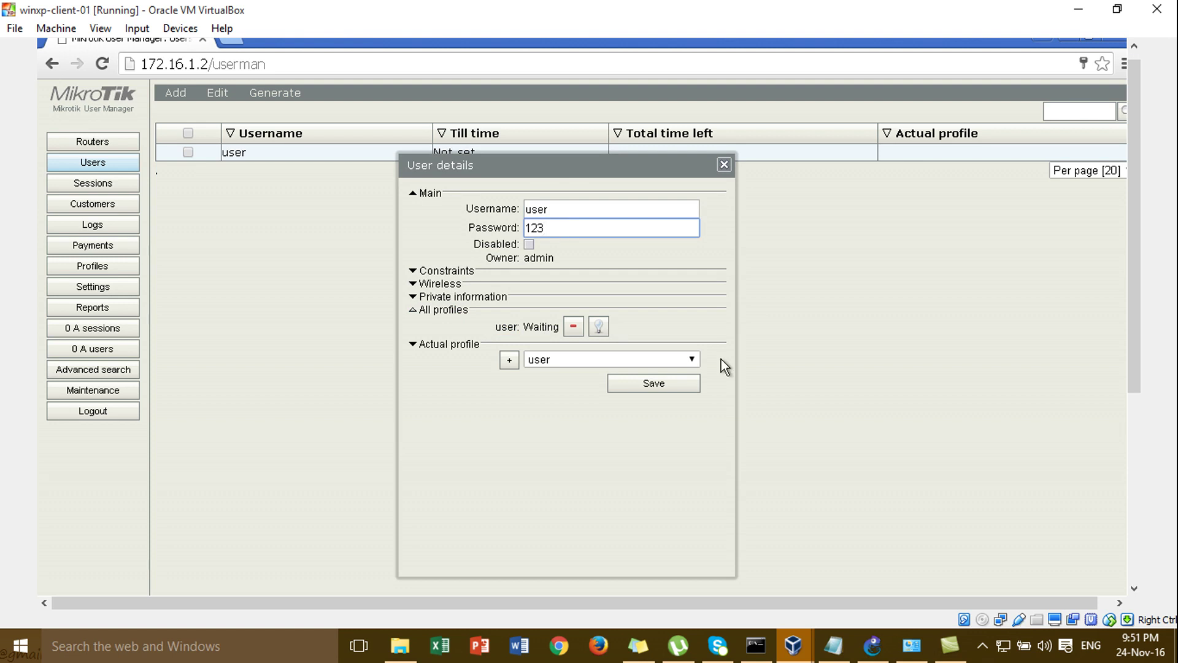
mouse_move(788, 645)
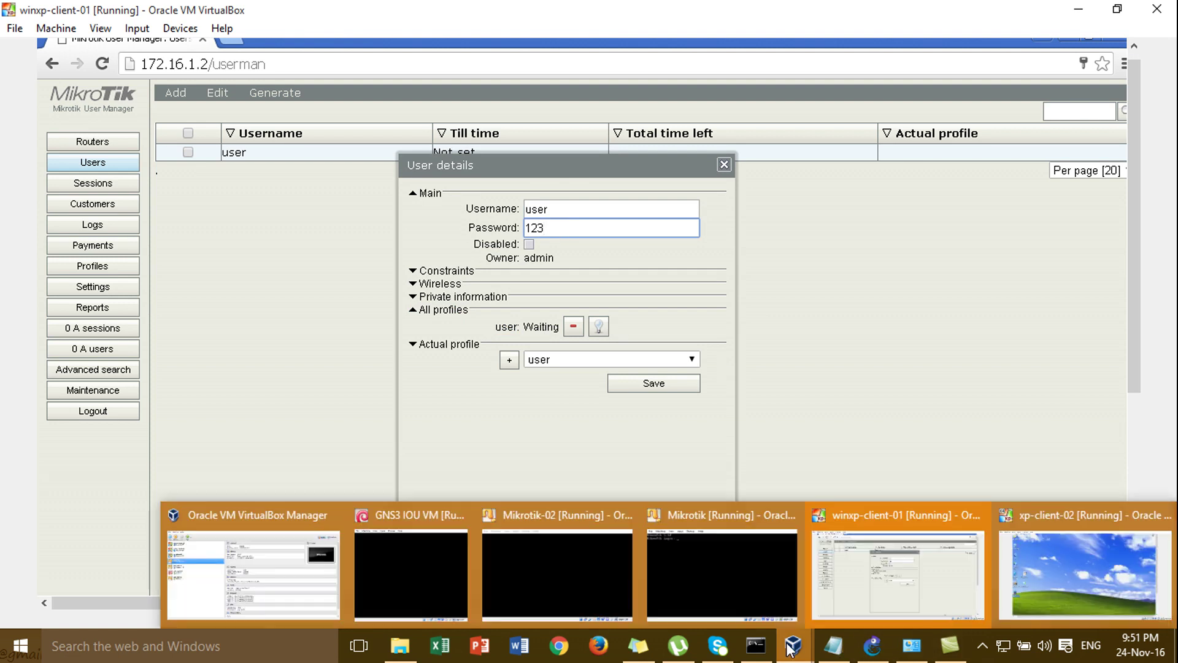
- On xp-client-02, maximize Firefox and open google.com to bring up the hotspot login page
click(1047, 567)
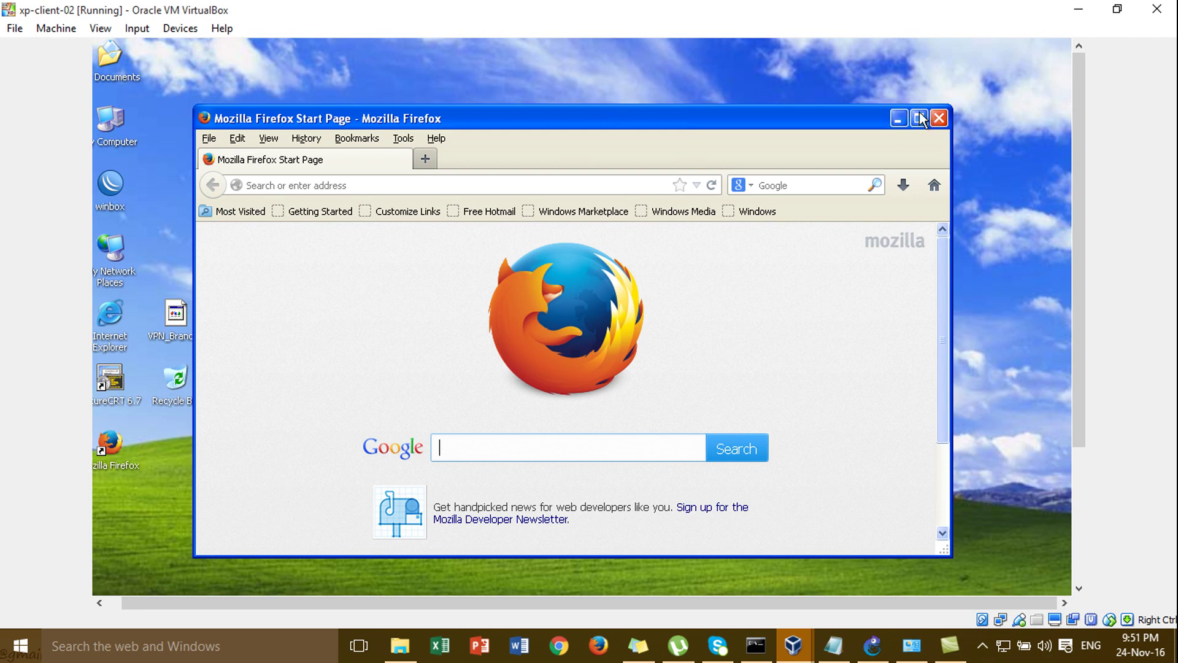
double_click(816, 114)
click(468, 116)
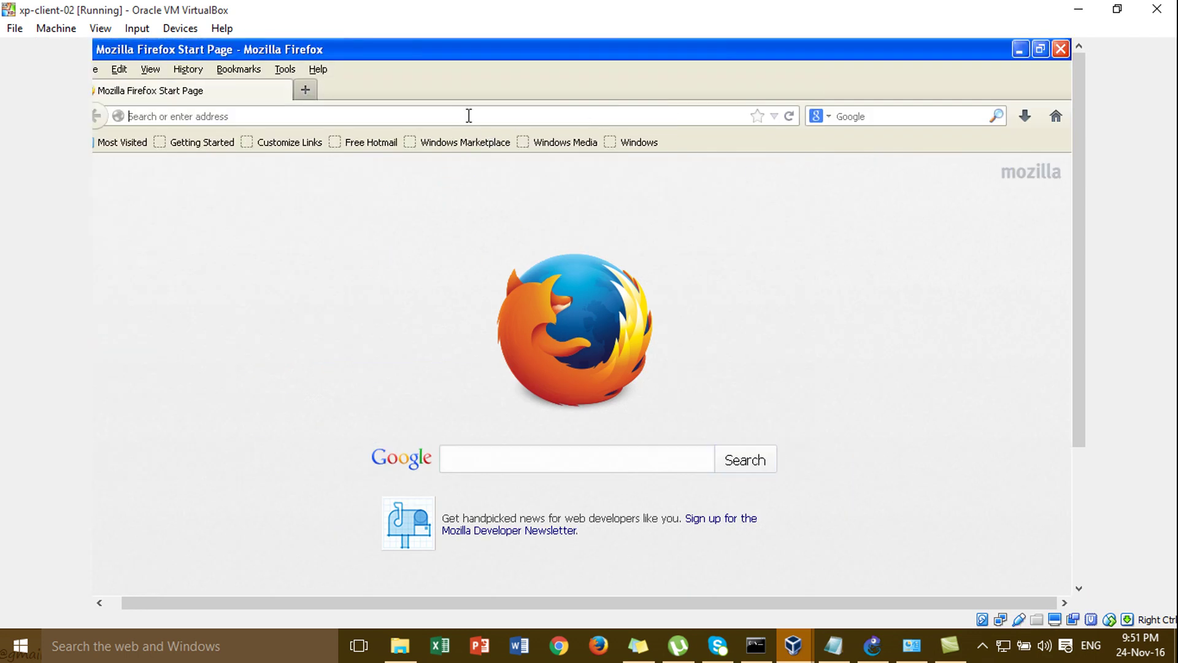
text(google.com/)
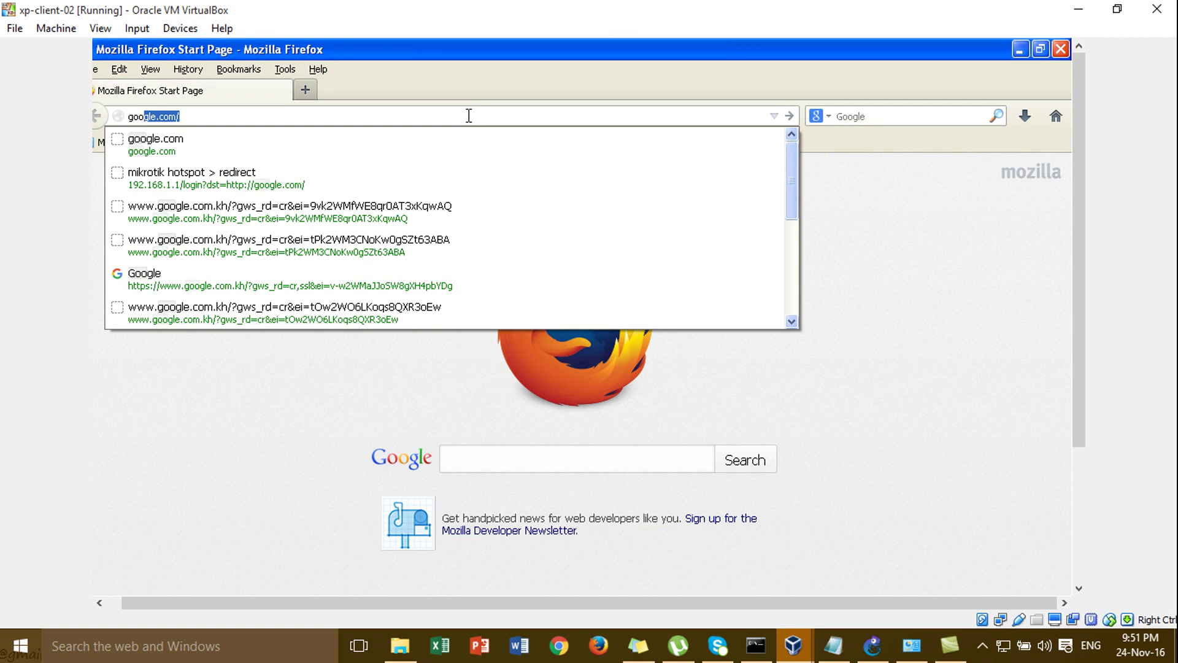
key(Return)
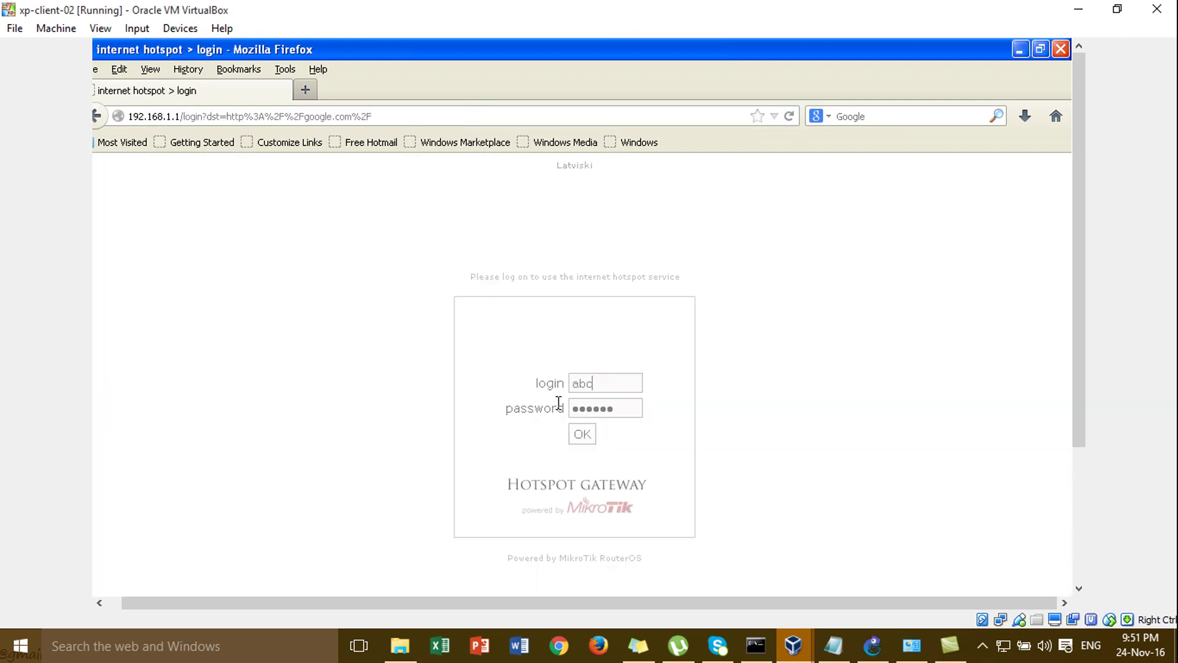
- Clear the hotspot login and password fields
key(BackSpace)
key(BackSpace)
key(BackSpace)
click(627, 412)
key(BackSpace)
key(BackSpace)
key(BackSpace)
key(BackSpace)
key(BackSpace)
key(BackSpace)
- Log in to the hotspot with the new account's username and password, declining to save the password
click(618, 388)
text(user)
key(Tab)
text(123)
click(587, 436)
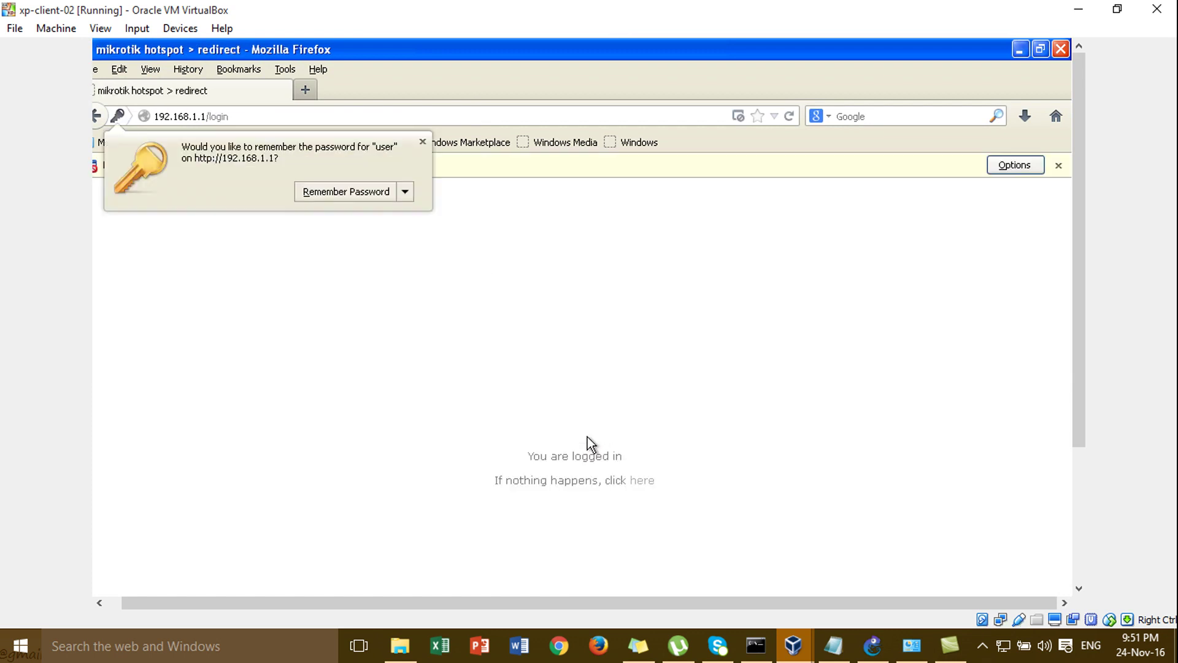
click(428, 142)
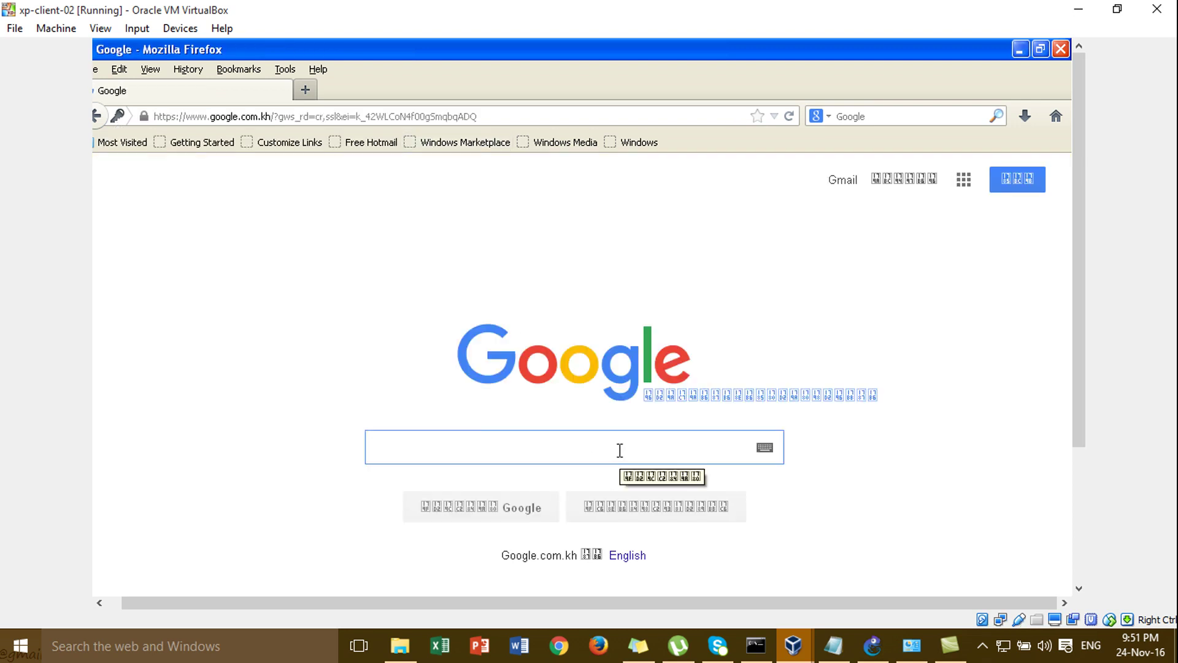
- Search Google for 'router' and open the Wikipedia 'Router (computing)' article
text(cisoc)
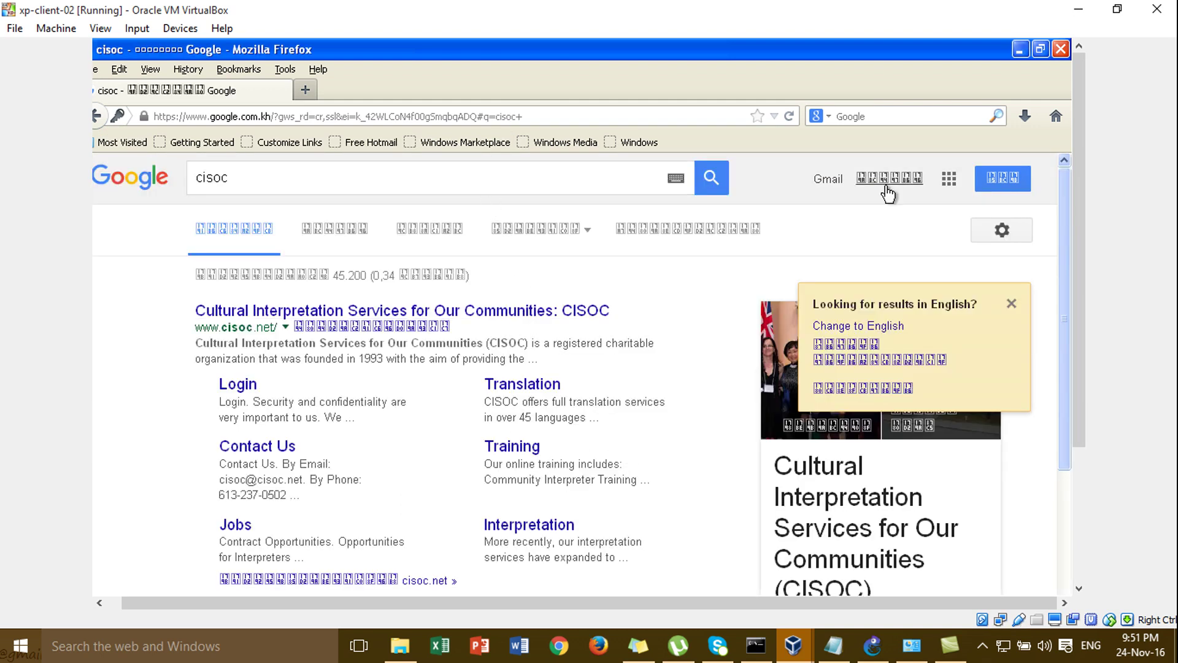
click(640, 181)
key(BackSpace)
key(BackSpace)
key(BackSpace)
key(BackSpace)
key(BackSpace)
key(BackSpace)
text(router)
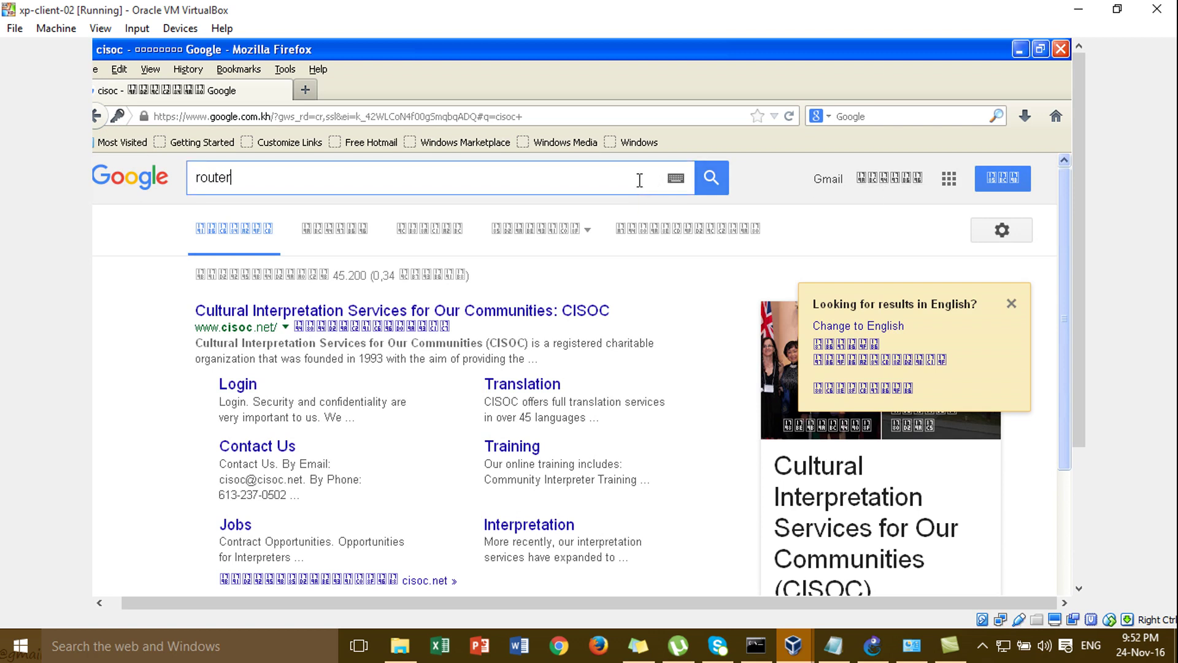
key(Return)
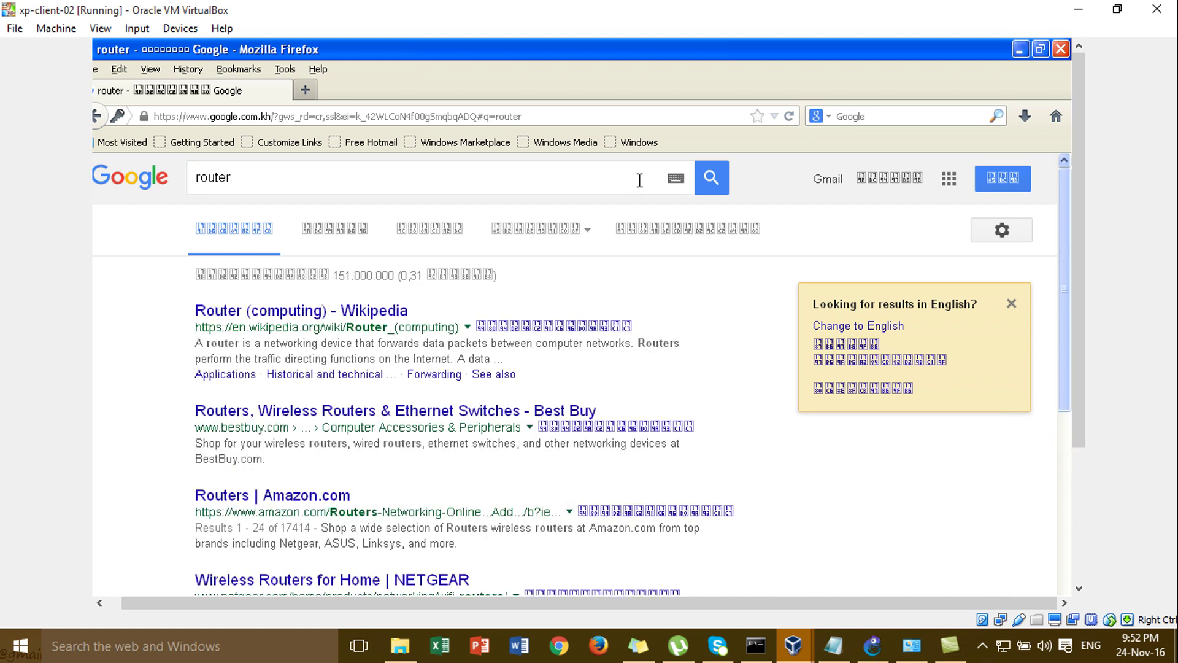
click(408, 306)
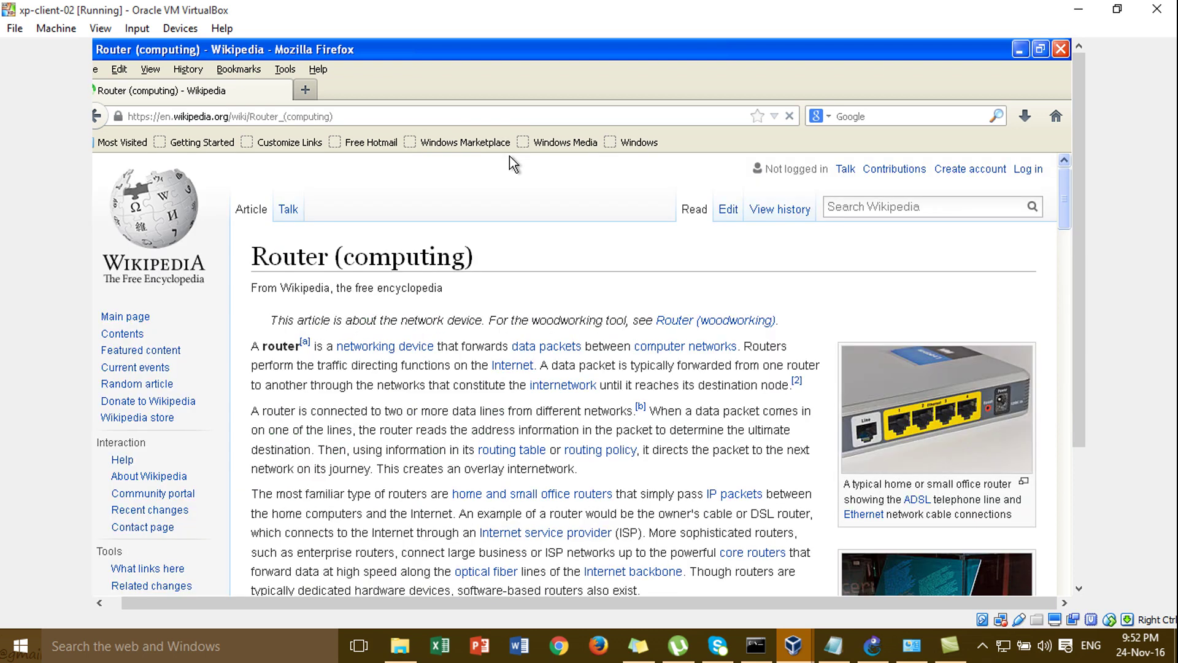
click(537, 113)
key(Return)
click(538, 113)
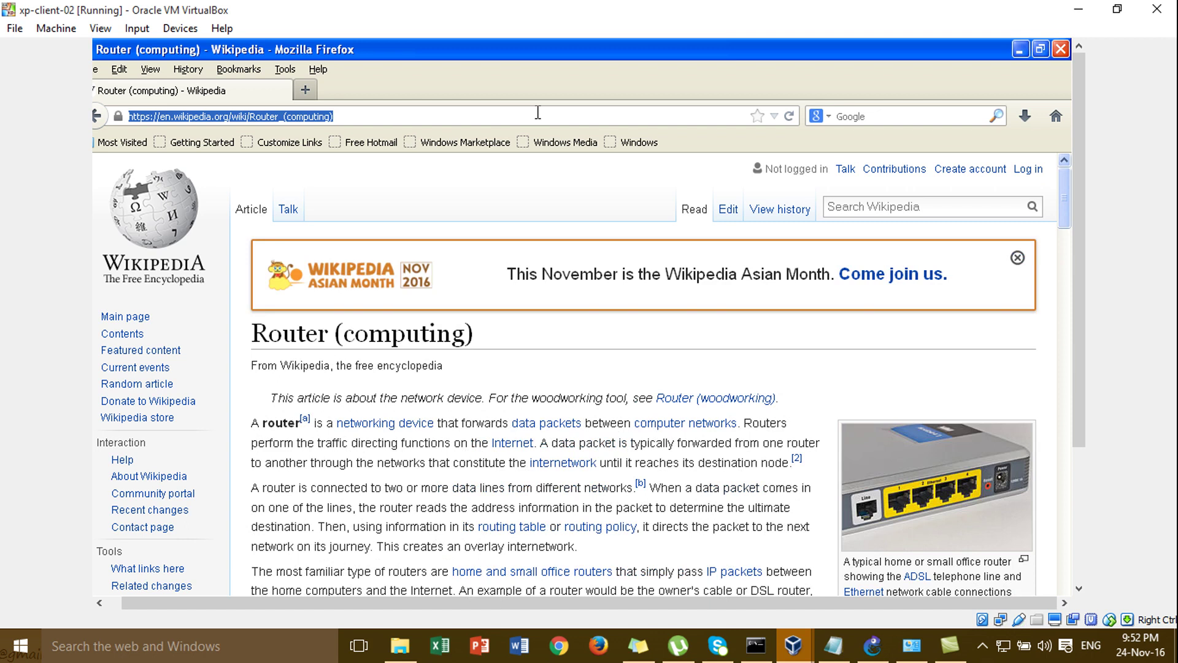
- Log out of the hotspot by opening 192.168.1.1/logout
text(192.168.1.1/)
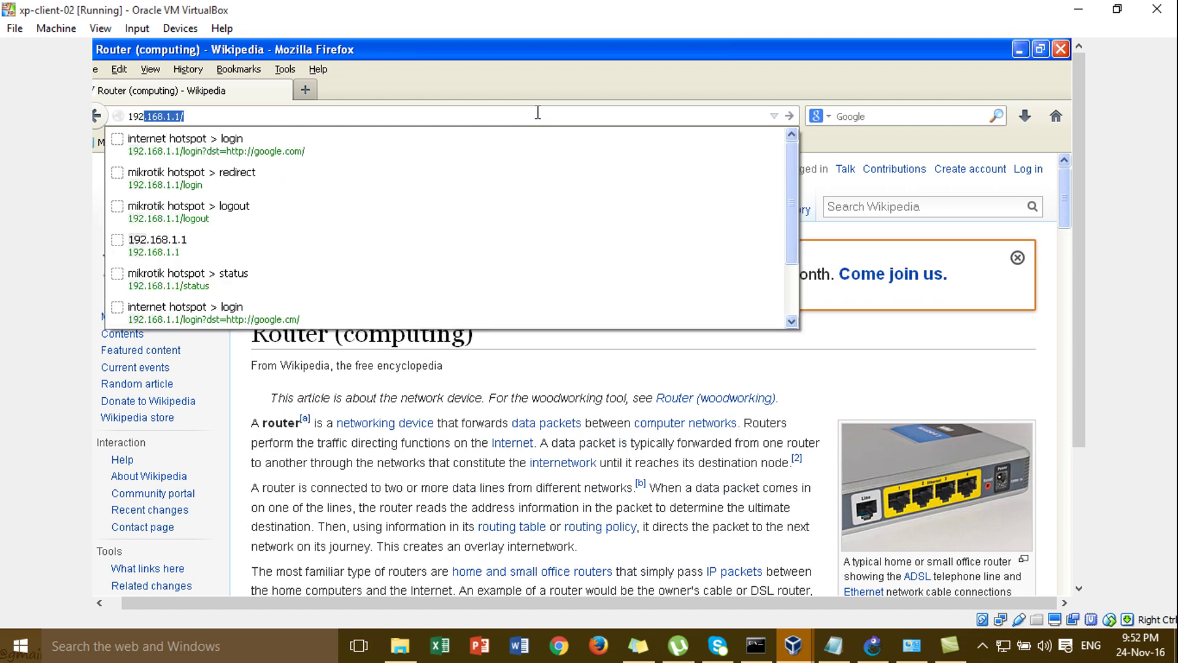
key(Return)
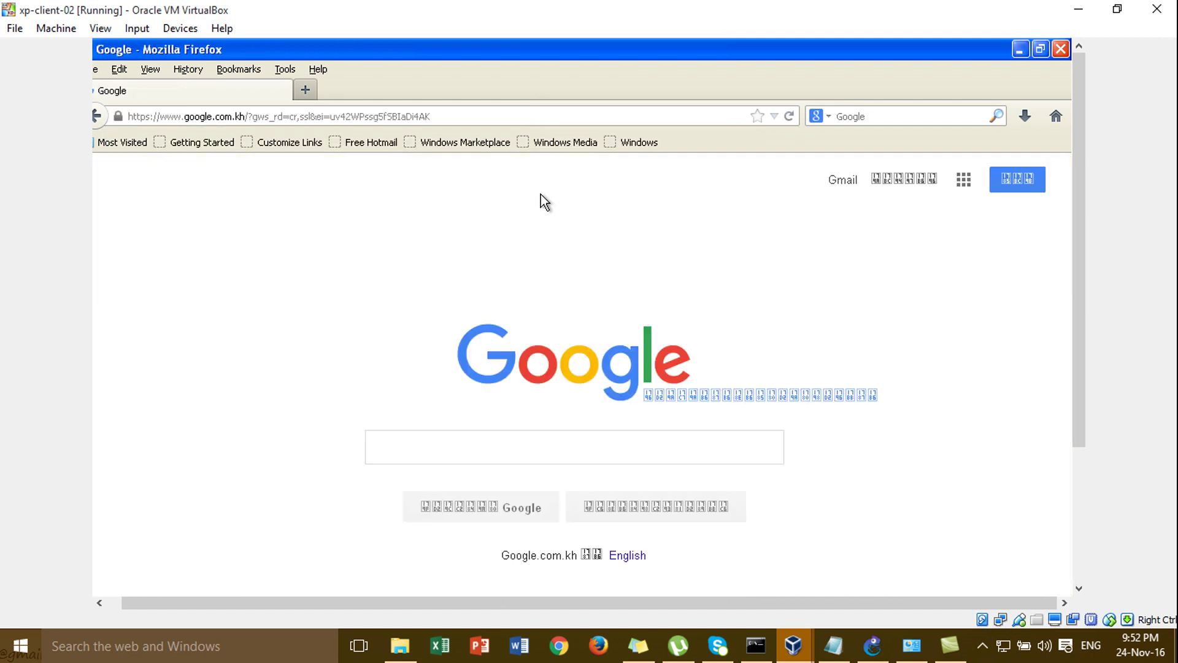
click(514, 113)
text(192.168.1.1/)
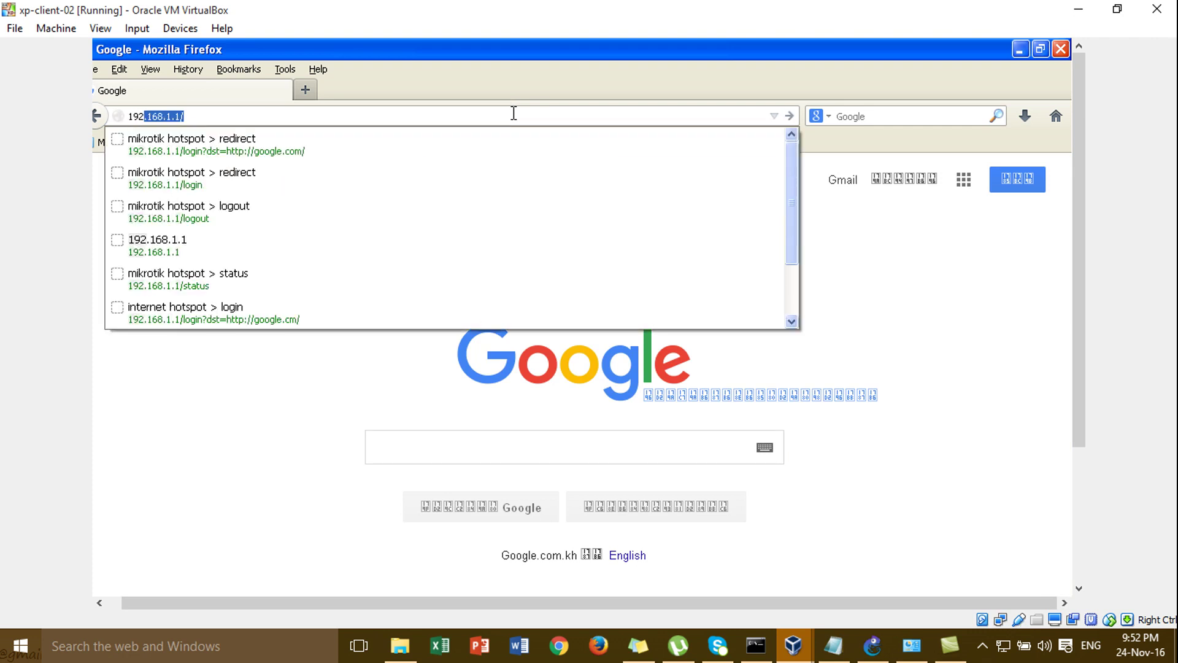
key(Return)
text(lou)
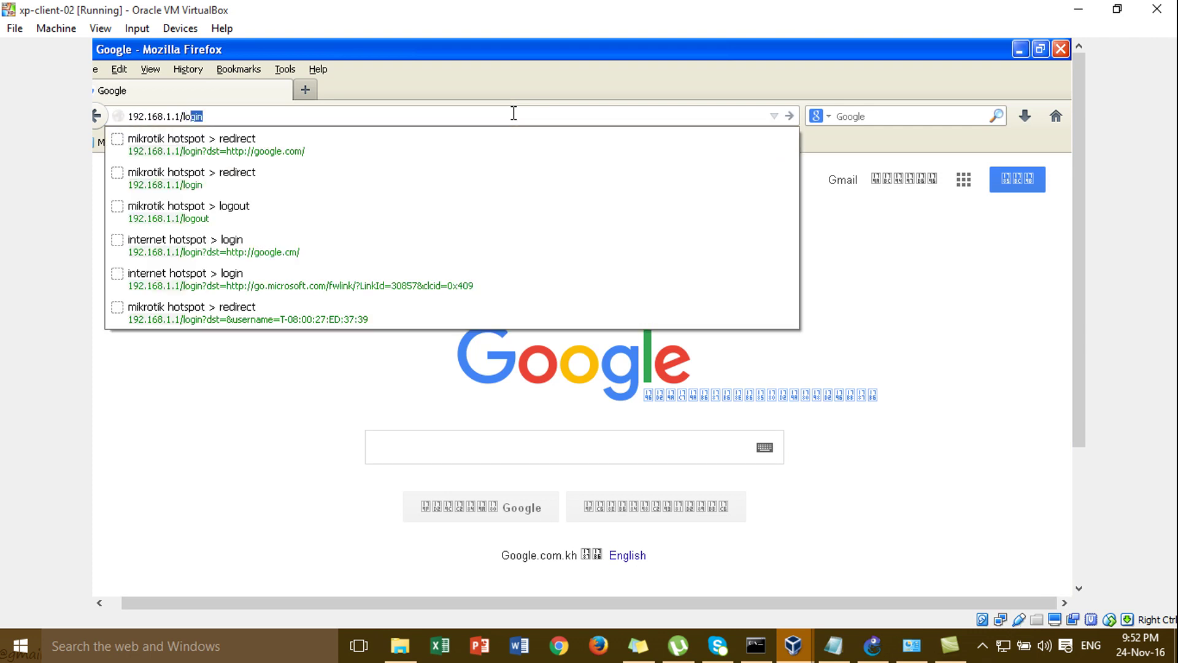
key(BackSpace)
text(gout)
key(Return)
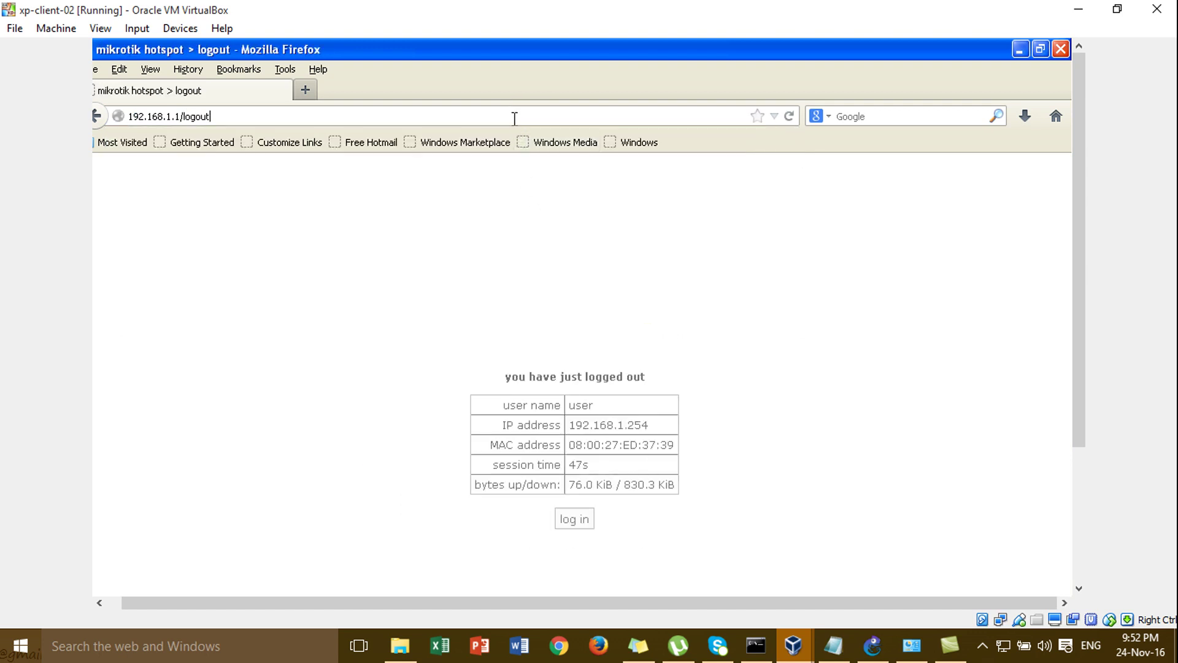
- Refill the cleared login form with the account's username and password, then return to the first client
click(619, 403)
key(BackSpace)
key(BackSpace)
key(BackSpace)
key(BackSpace)
key(BackSpace)
key(BackSpace)
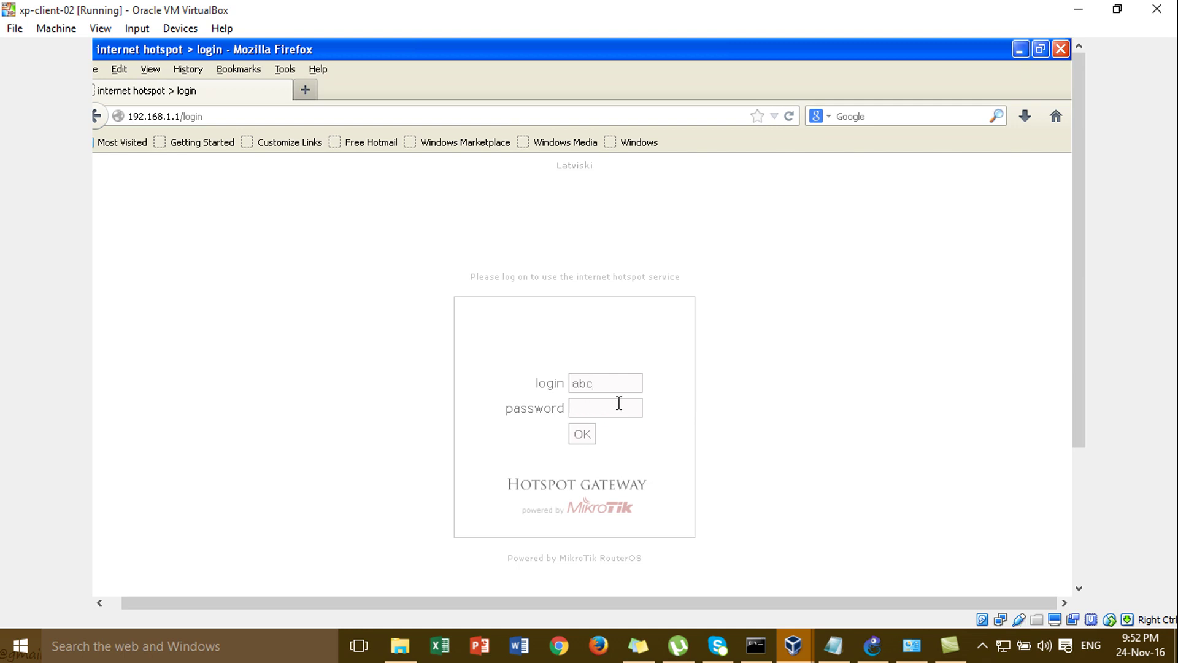
click(616, 385)
key(BackSpace)
key(BackSpace)
key(BackSpace)
text(user)
key(Tab)
text(123)
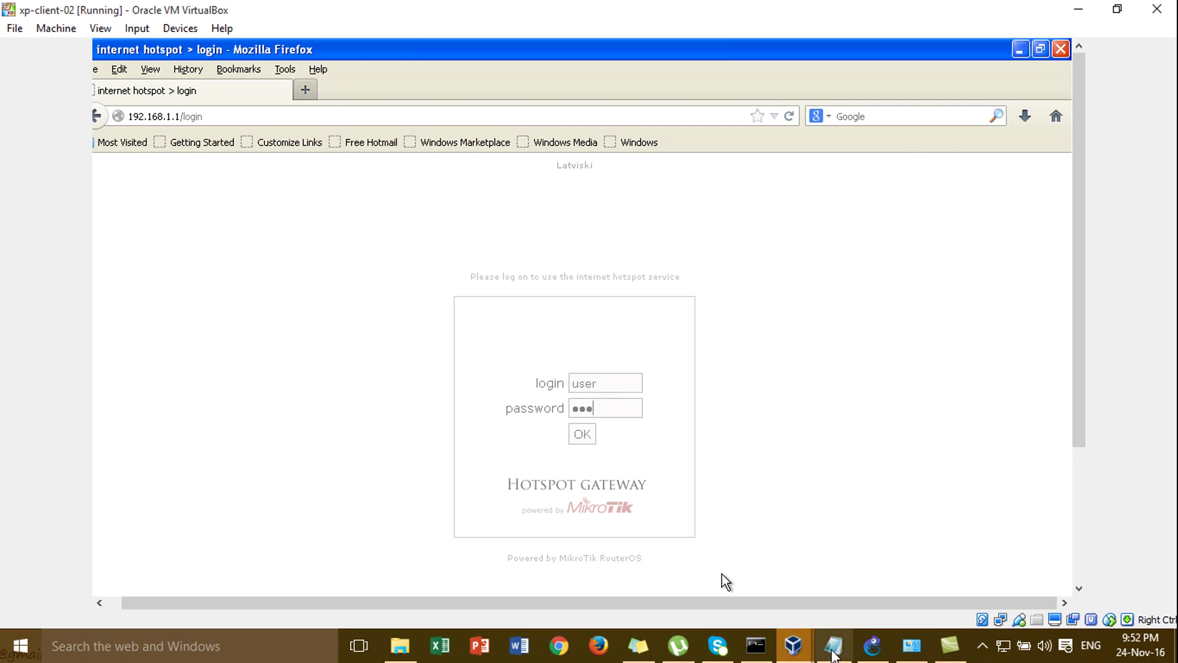
mouse_move(805, 651)
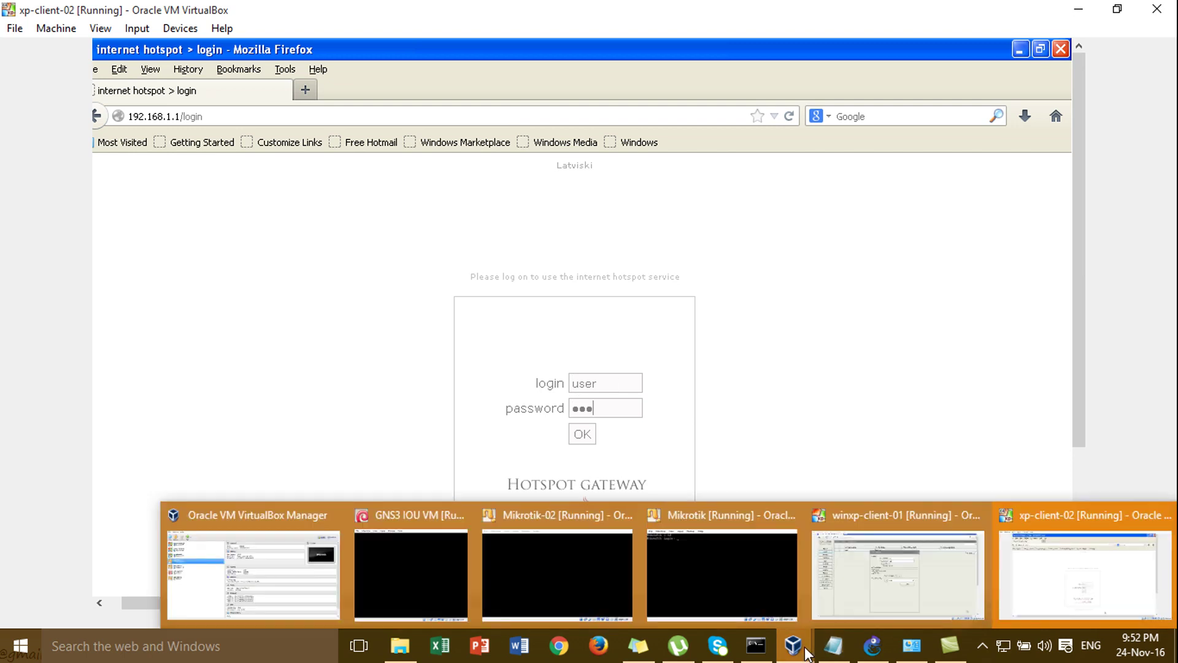
click(856, 574)
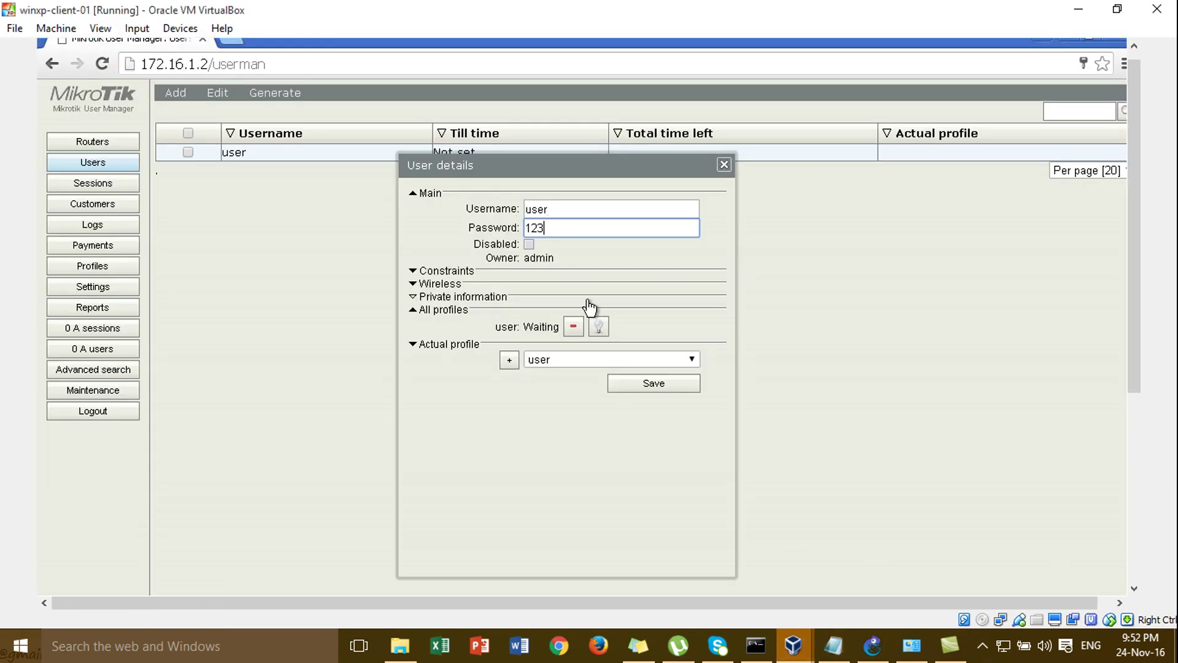
- Save the user account, confirm its profile shows Active, and close the User details dialog
click(631, 390)
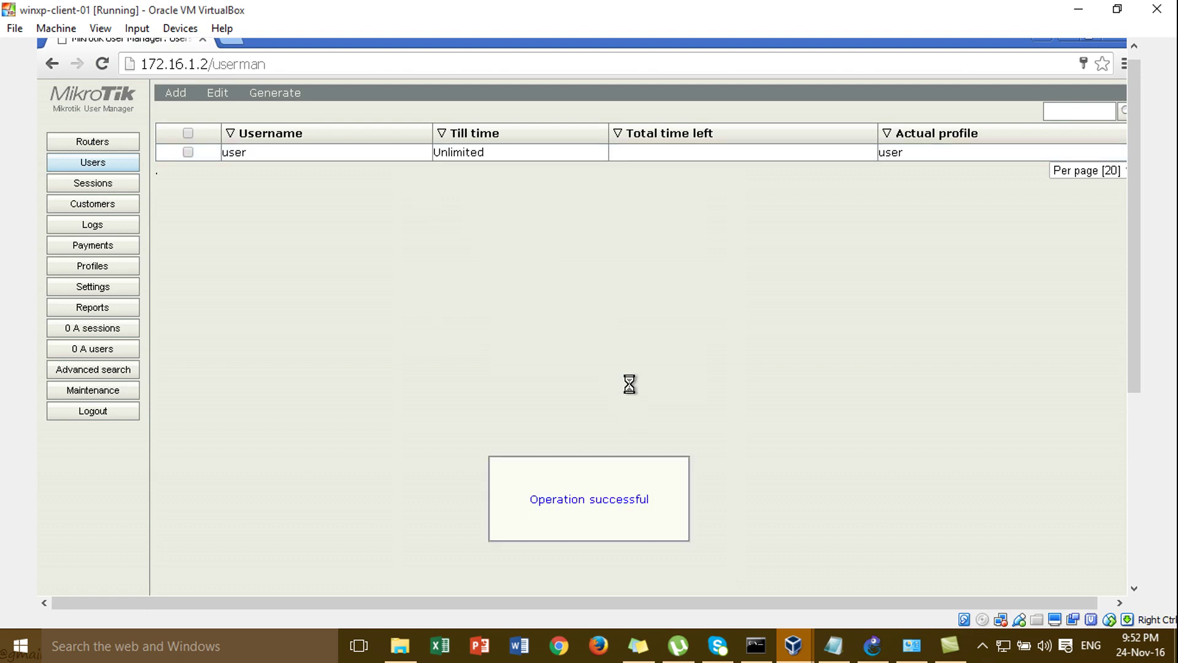
click(370, 161)
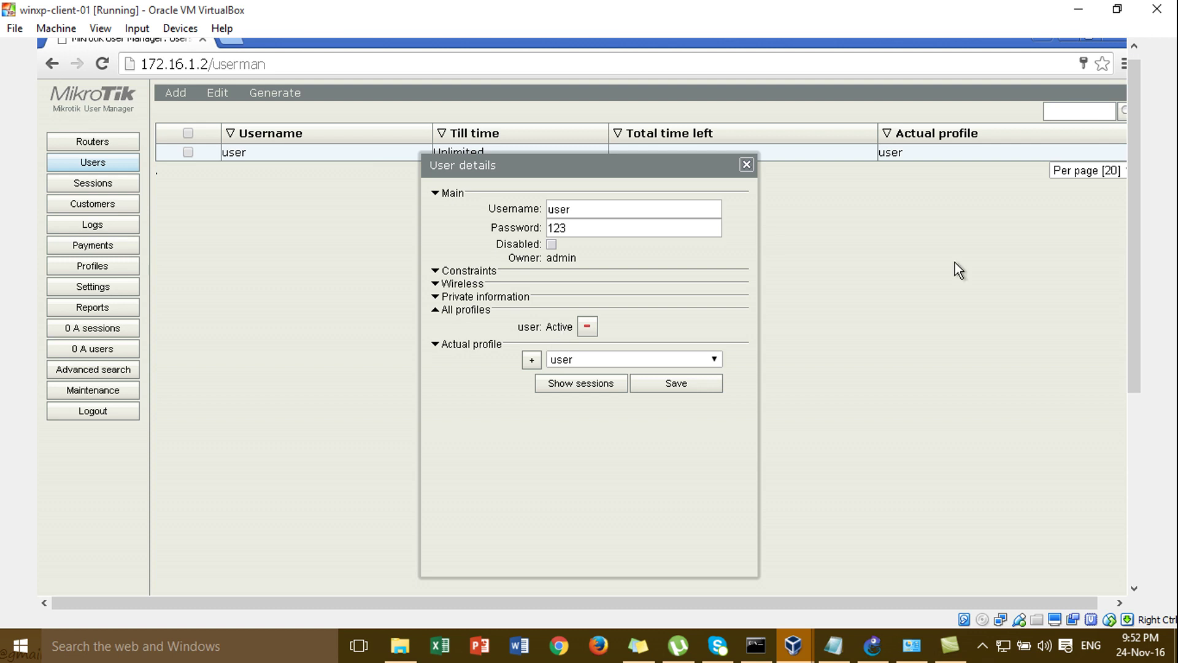
click(747, 164)
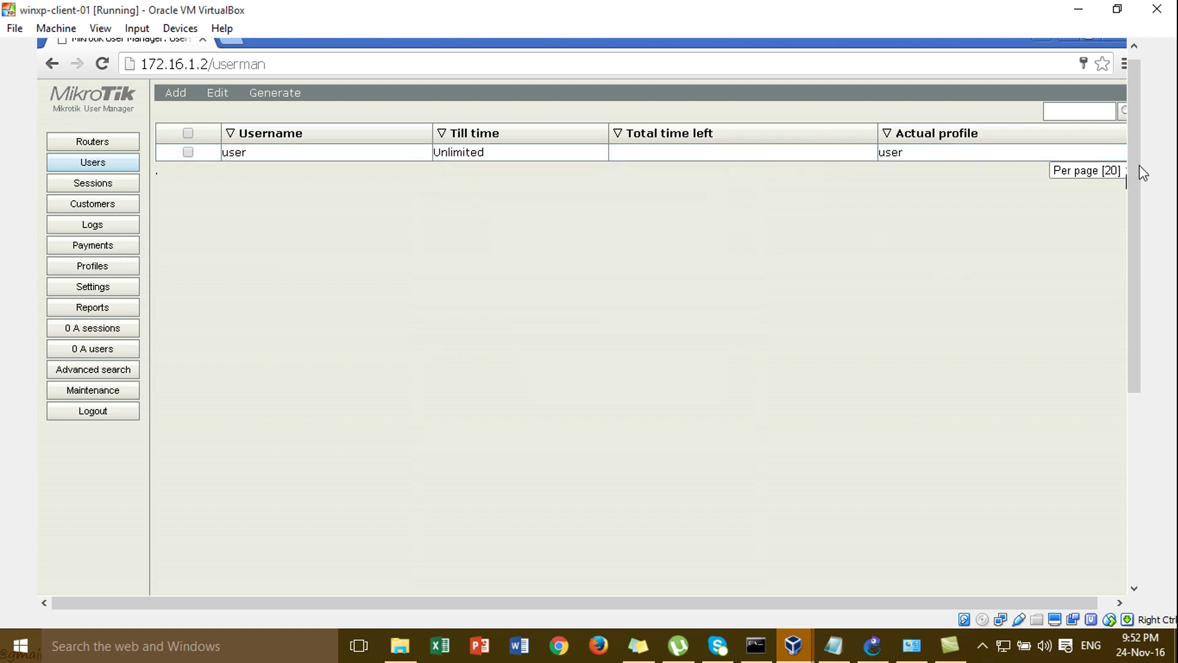
drag(1133, 160, 1135, 104)
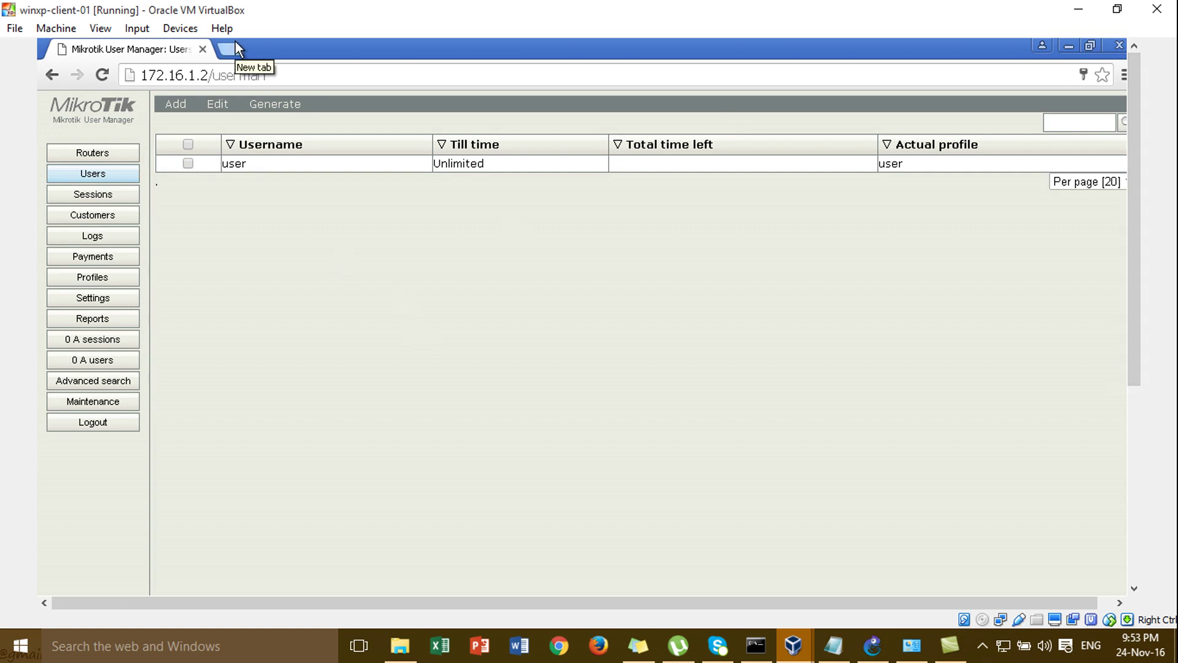
- Load 172.16.1.2/user?subs in a new Chrome tab, then close both tabs and the browser
click(241, 80)
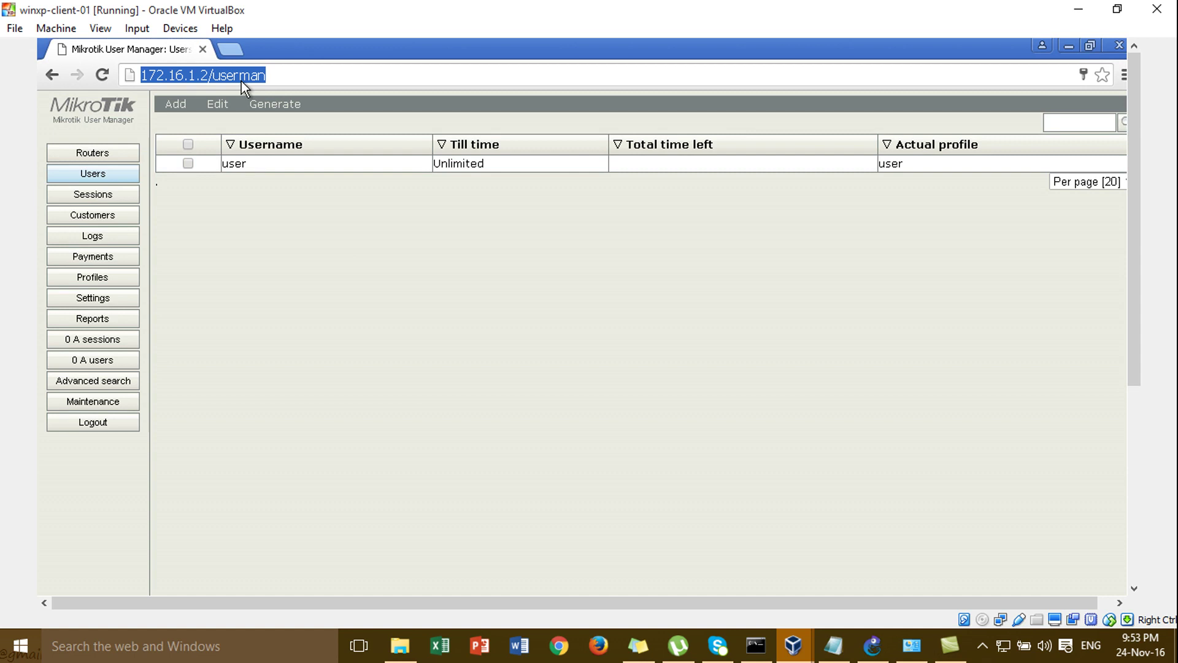
click(281, 76)
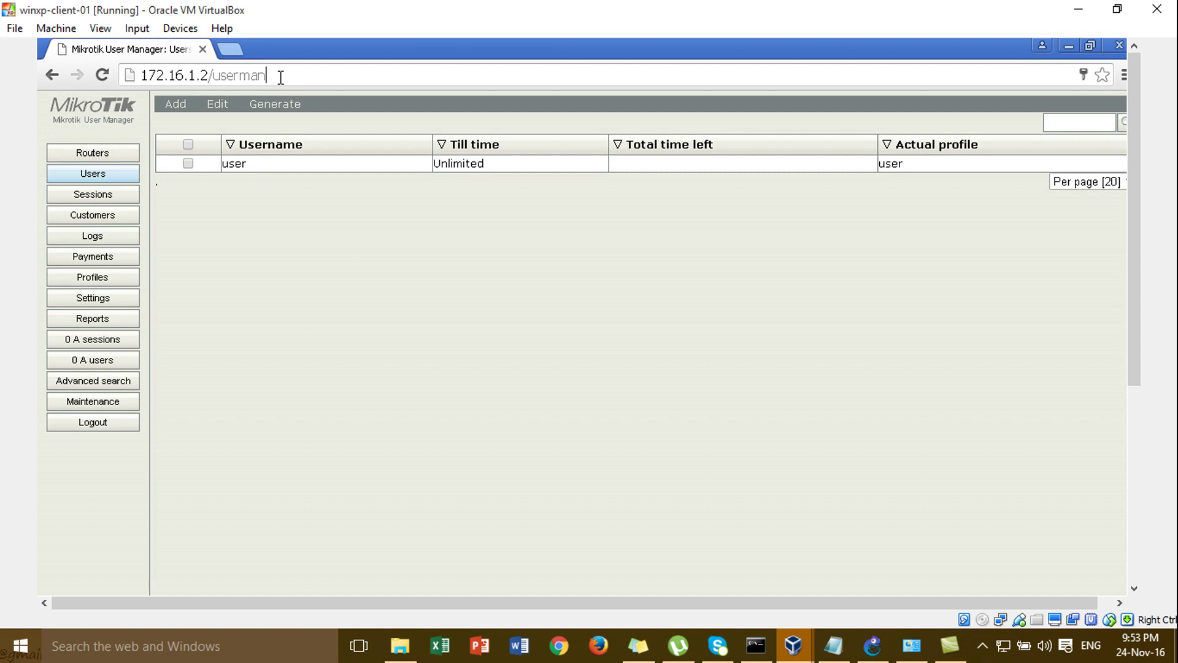
click(230, 48)
text(172)
key(End)
key(BackSpace)
key(BackSpace)
key(BackSpace)
key(BackSpace)
key(BackSpace)
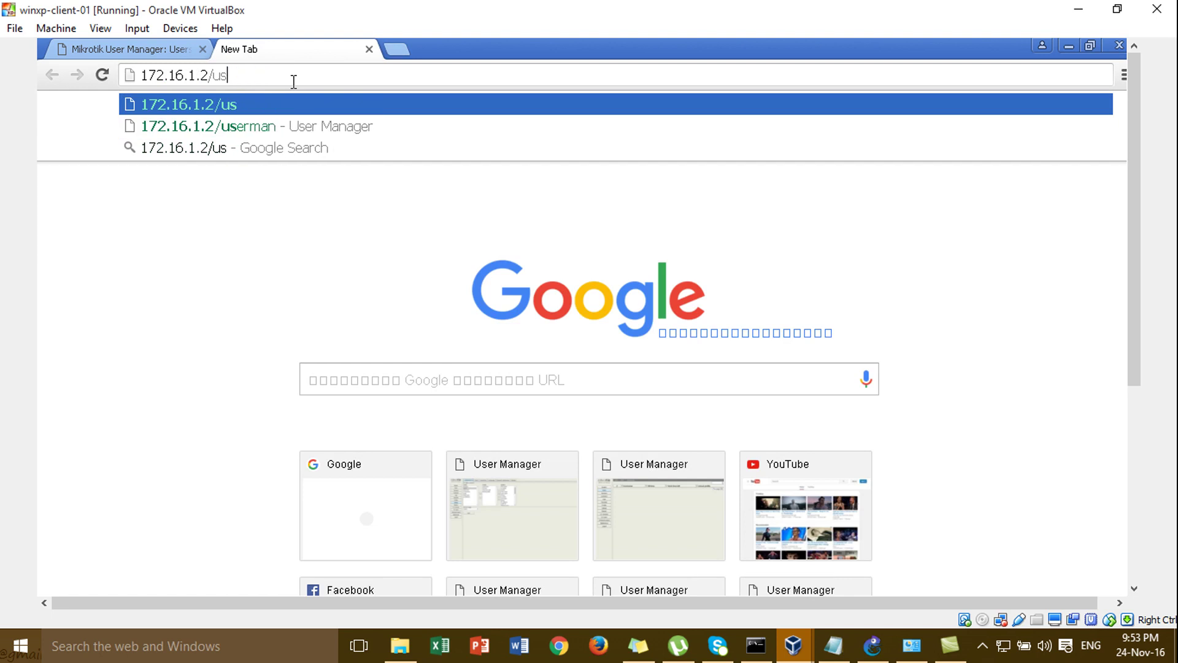
text(er)
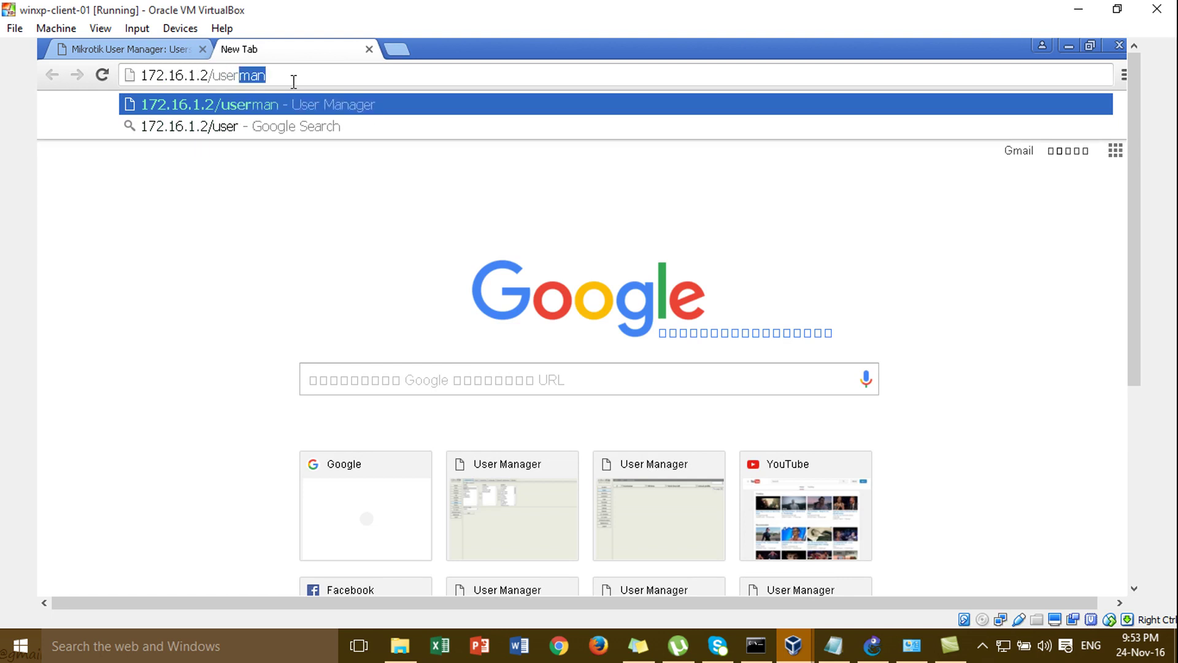
text(?)
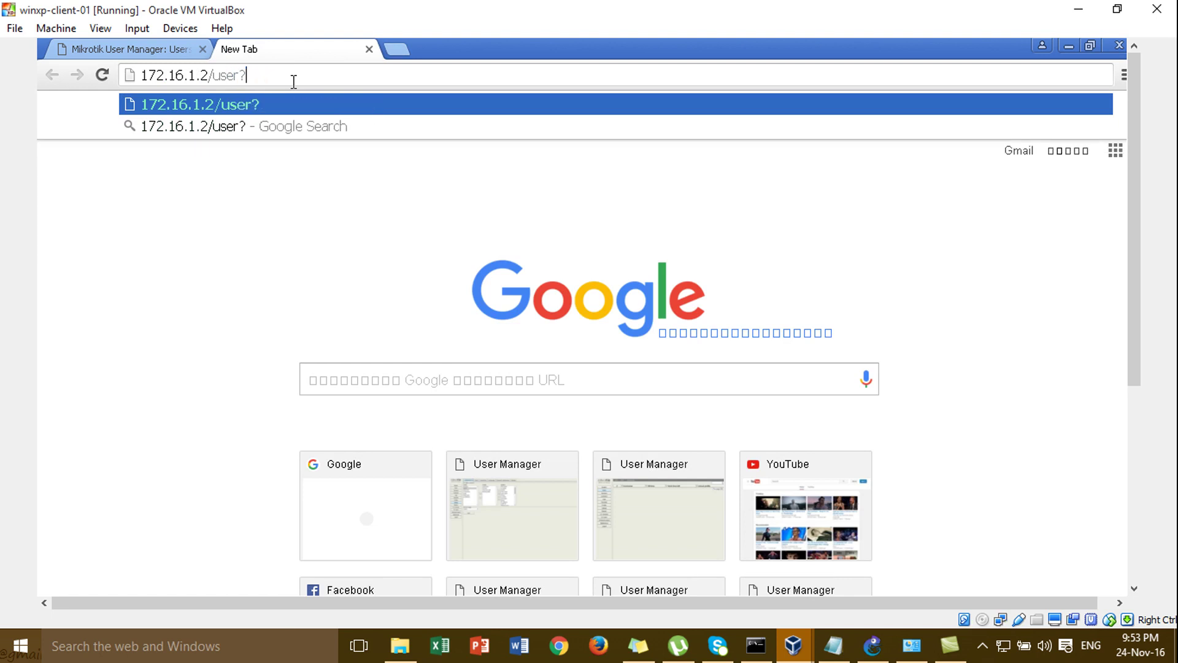
text(subs)
key(Return)
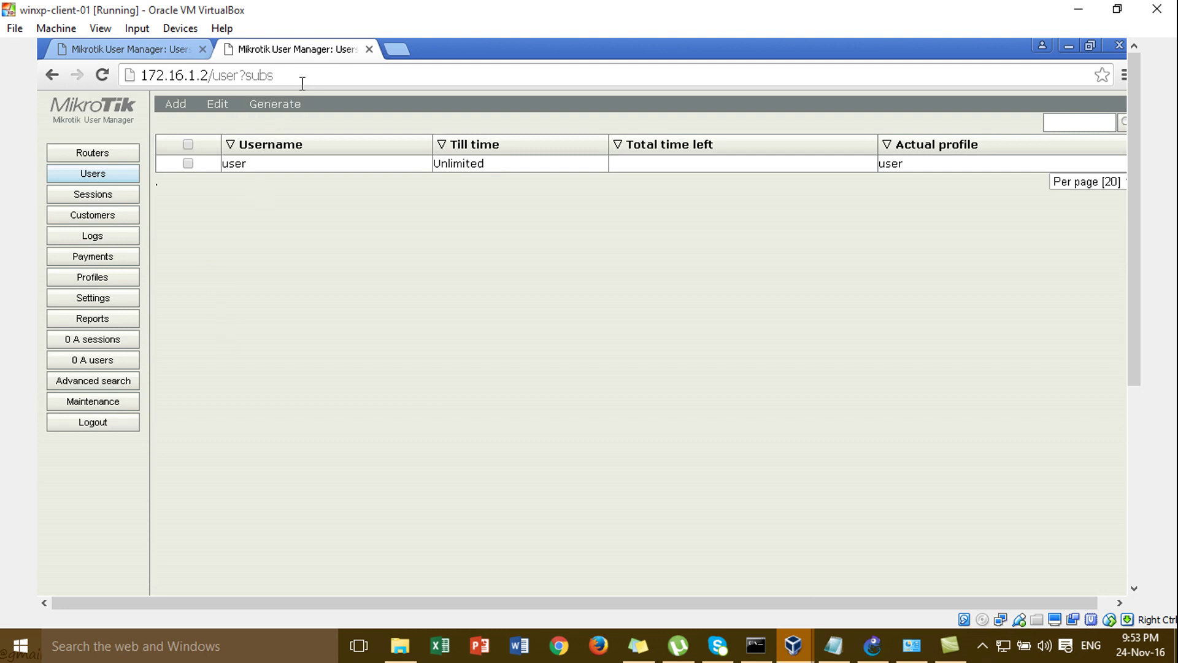
click(203, 49)
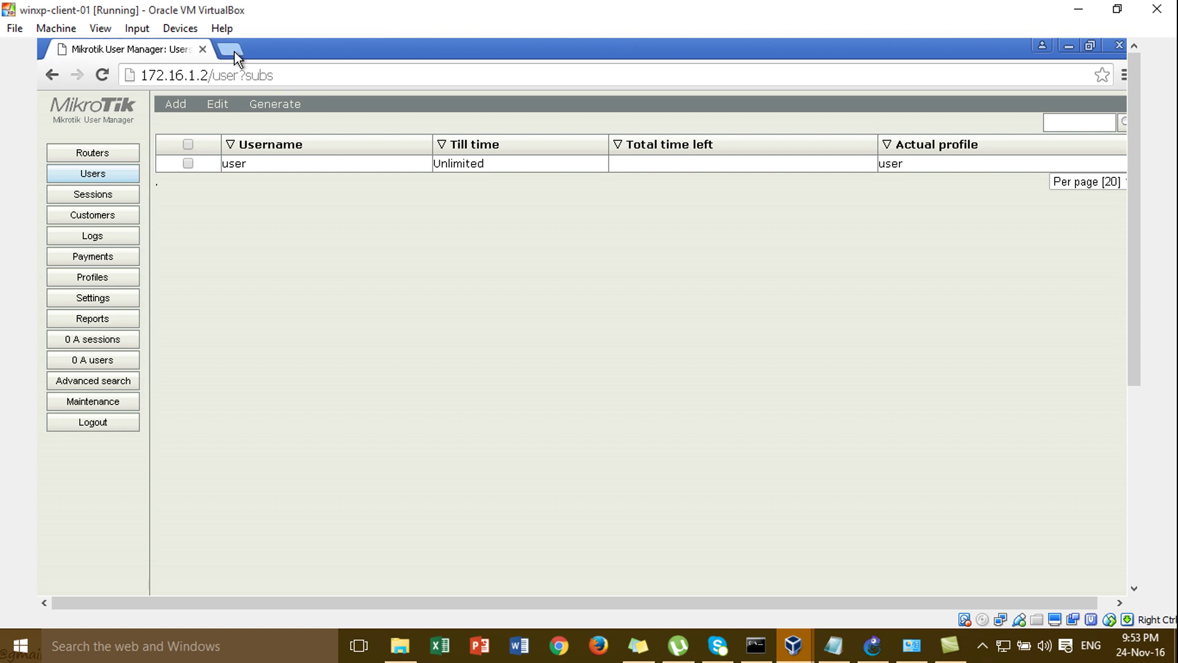
click(203, 50)
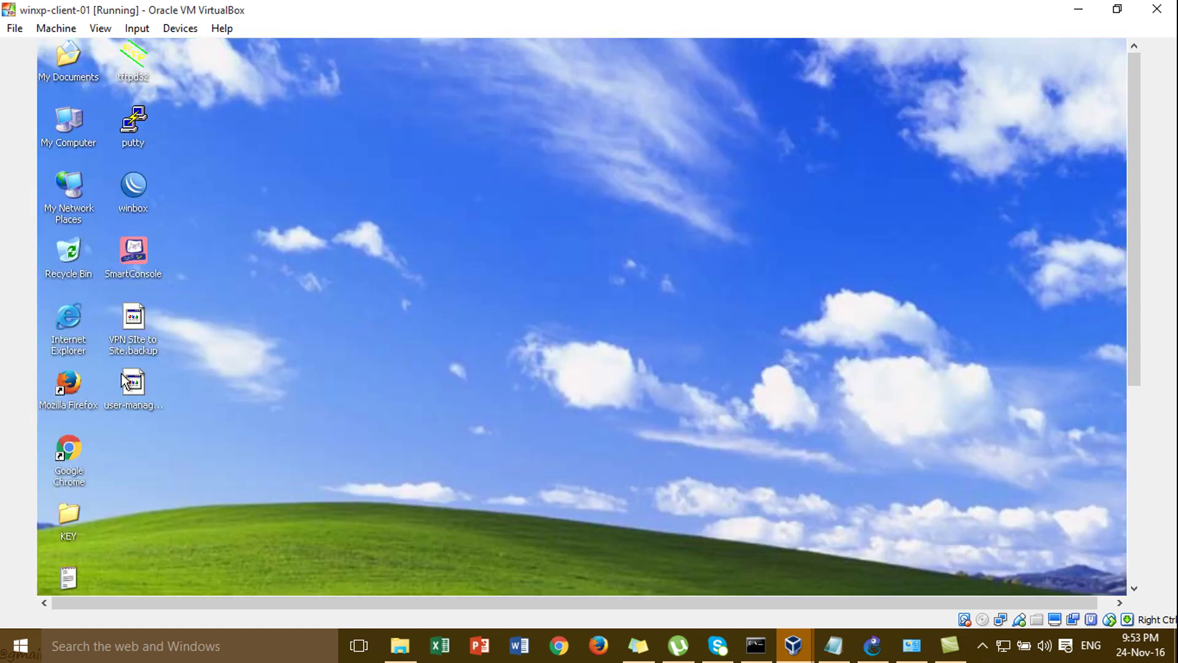
- Launch Firefox, open 172.16.1.2/user?subs, and log in as 'user' with its password
double_click(80, 379)
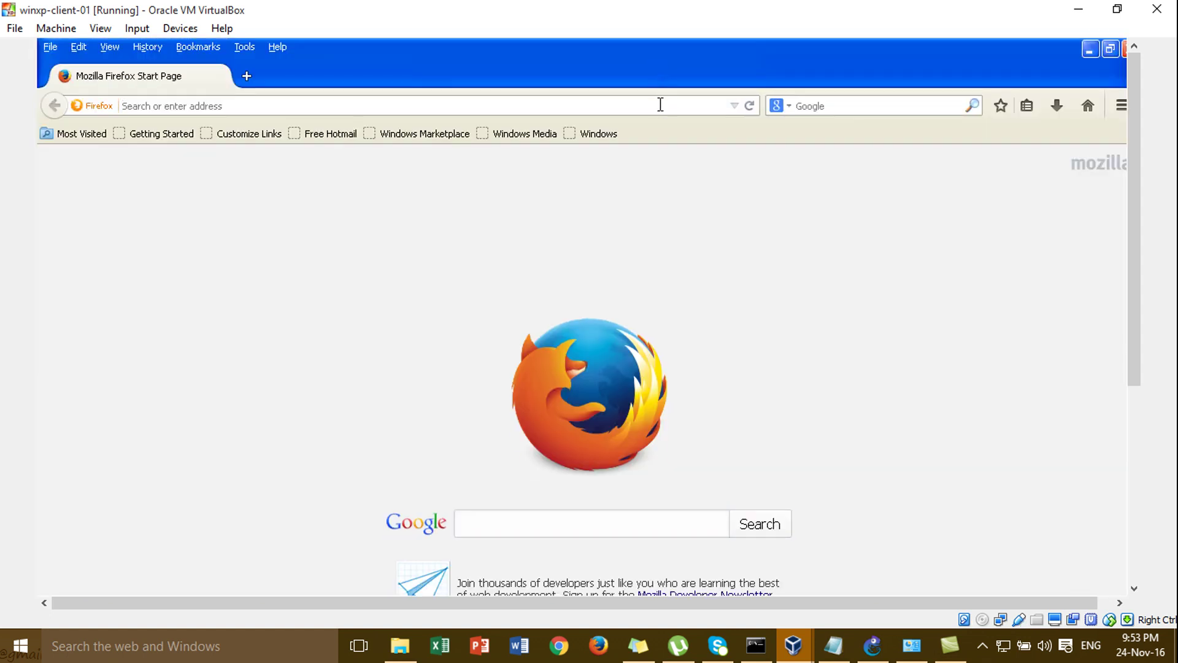
text(172.16.1.)
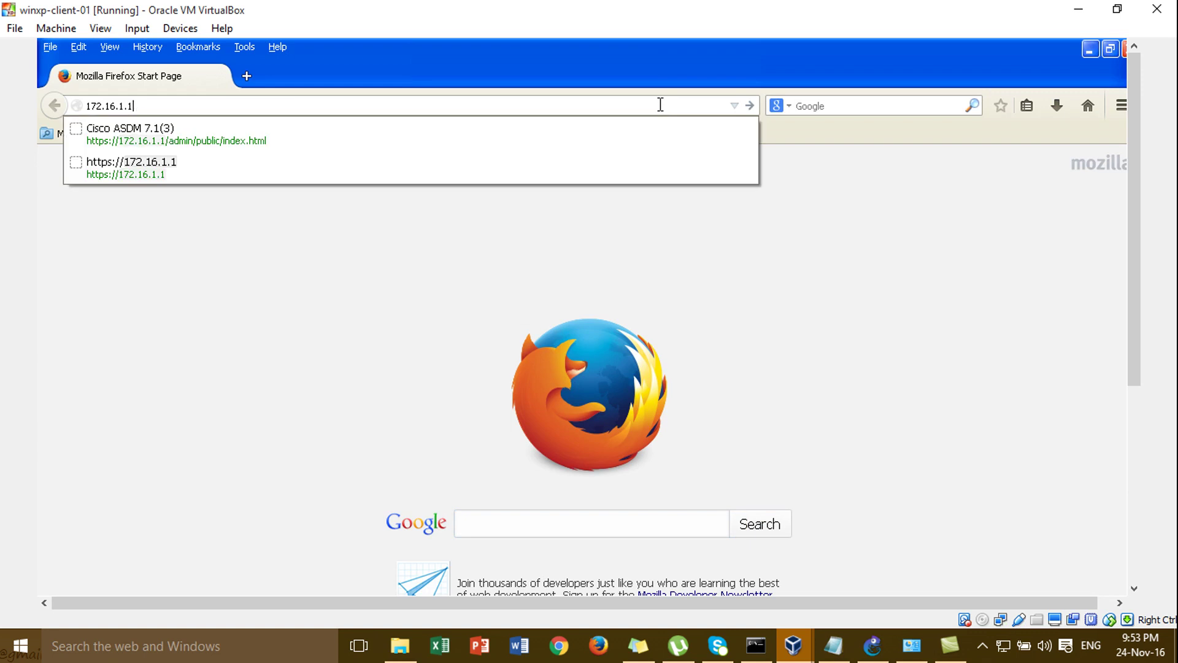
text(2/)
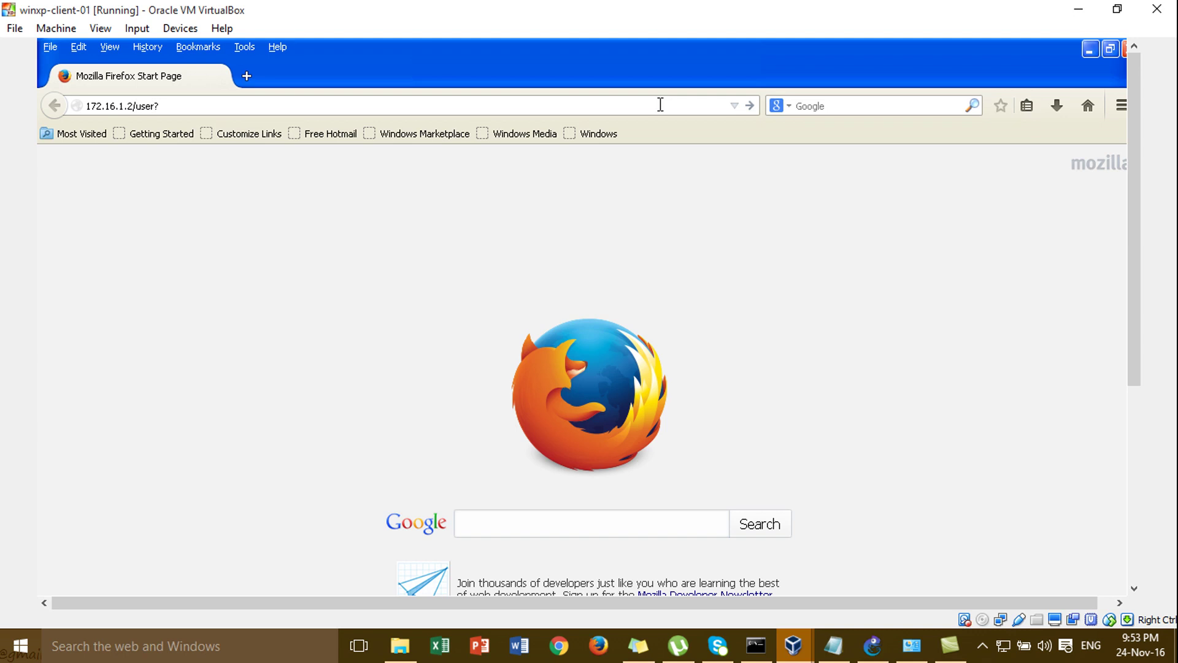
text(sub)
key(Return)
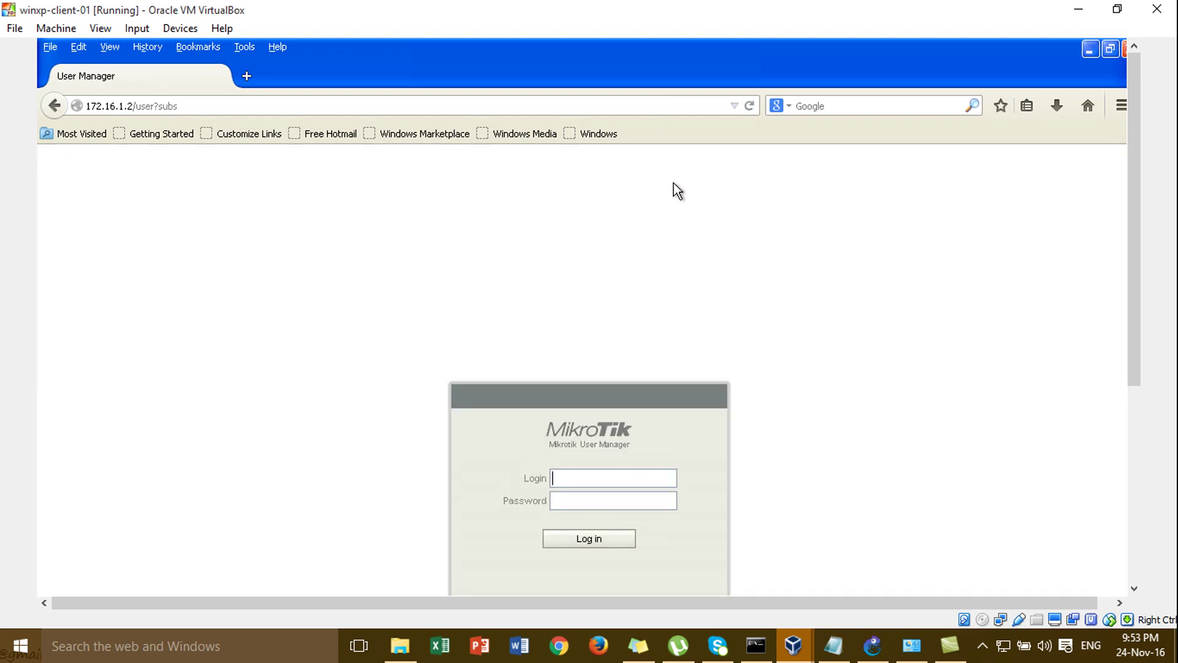
text(user)
key(Tab)
text(123)
click(570, 541)
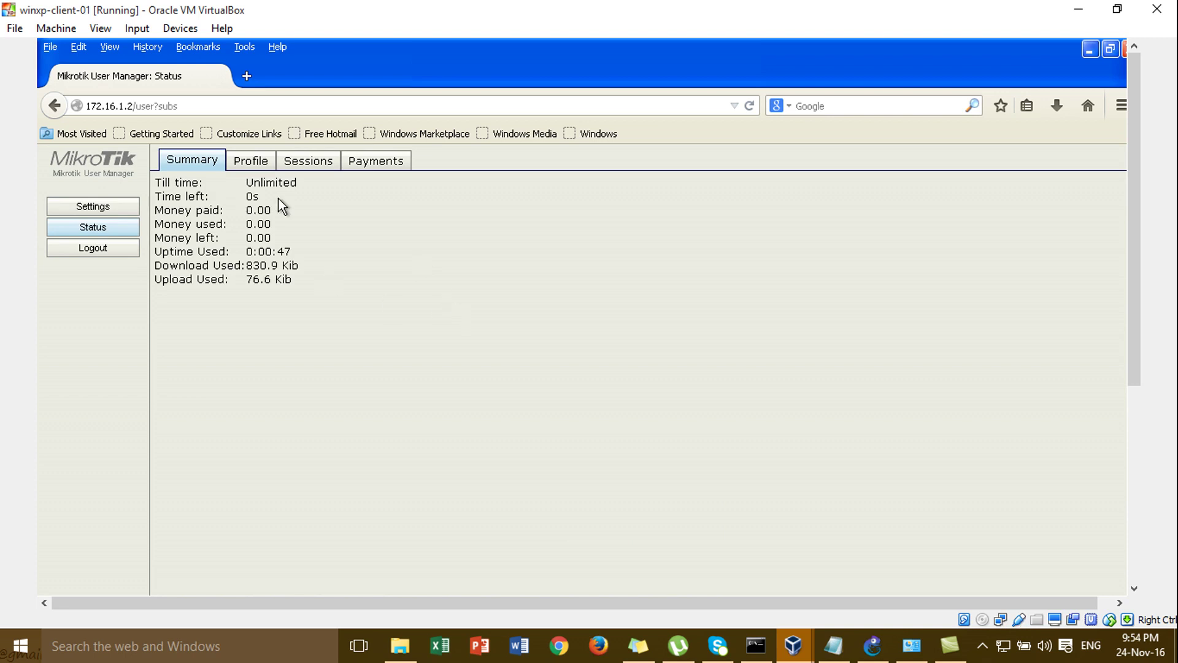
- Review the user's Profile and Sessions tabs, then bring up the xp-client-02 window
click(261, 162)
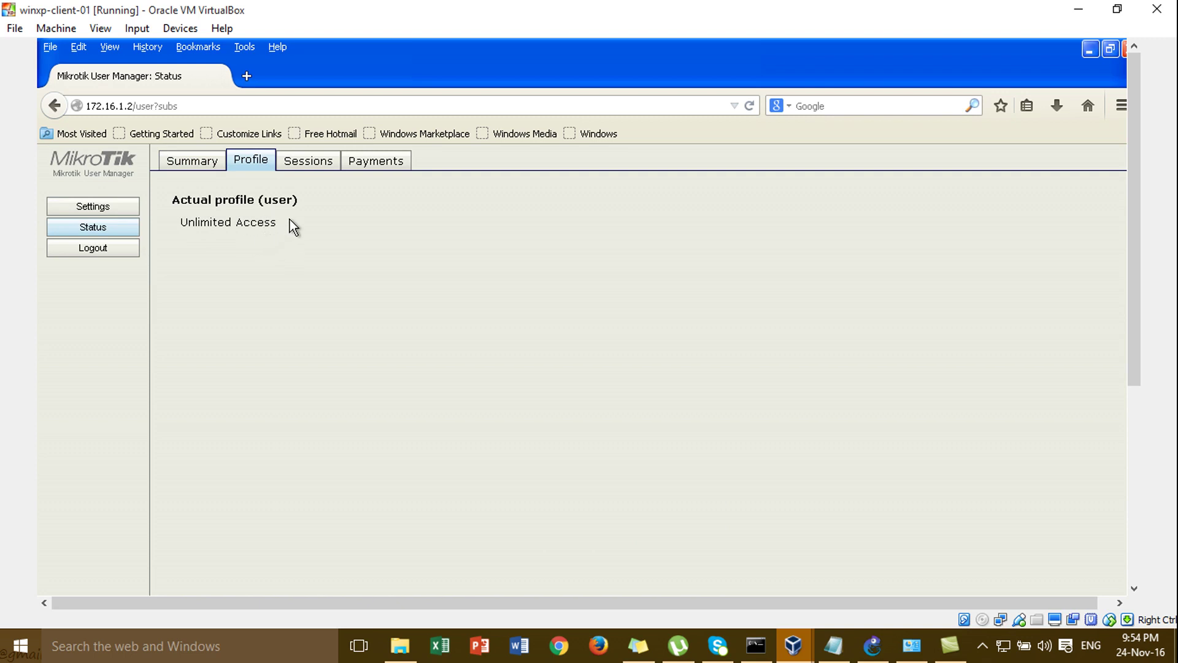
click(301, 166)
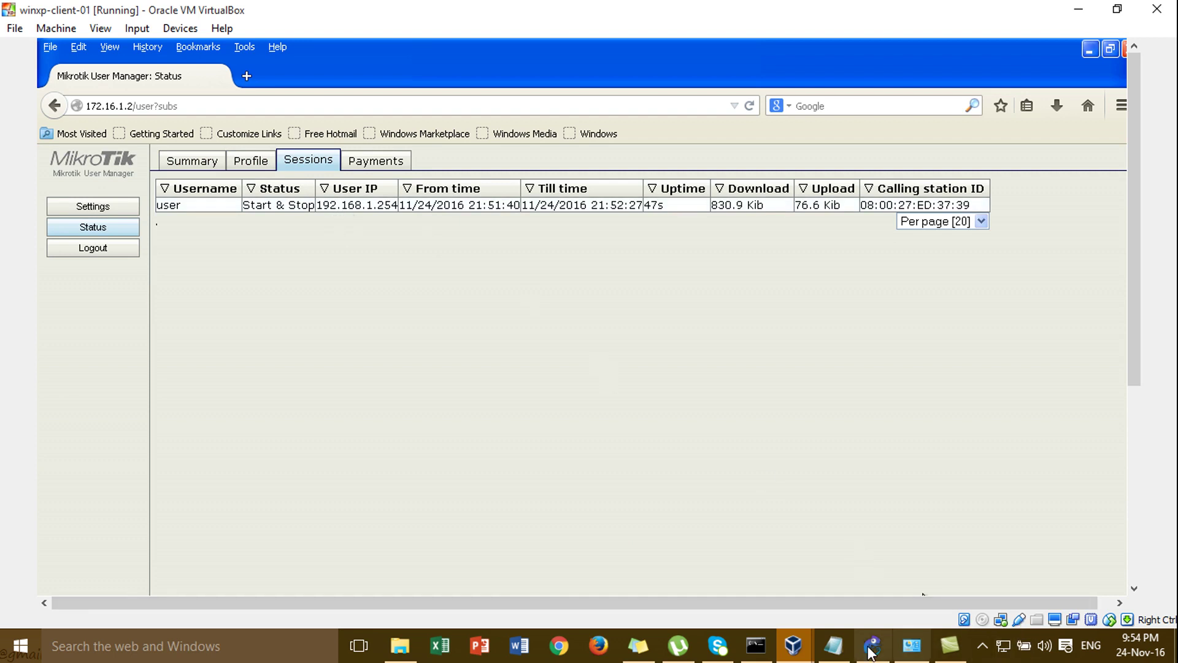
mouse_move(862, 647)
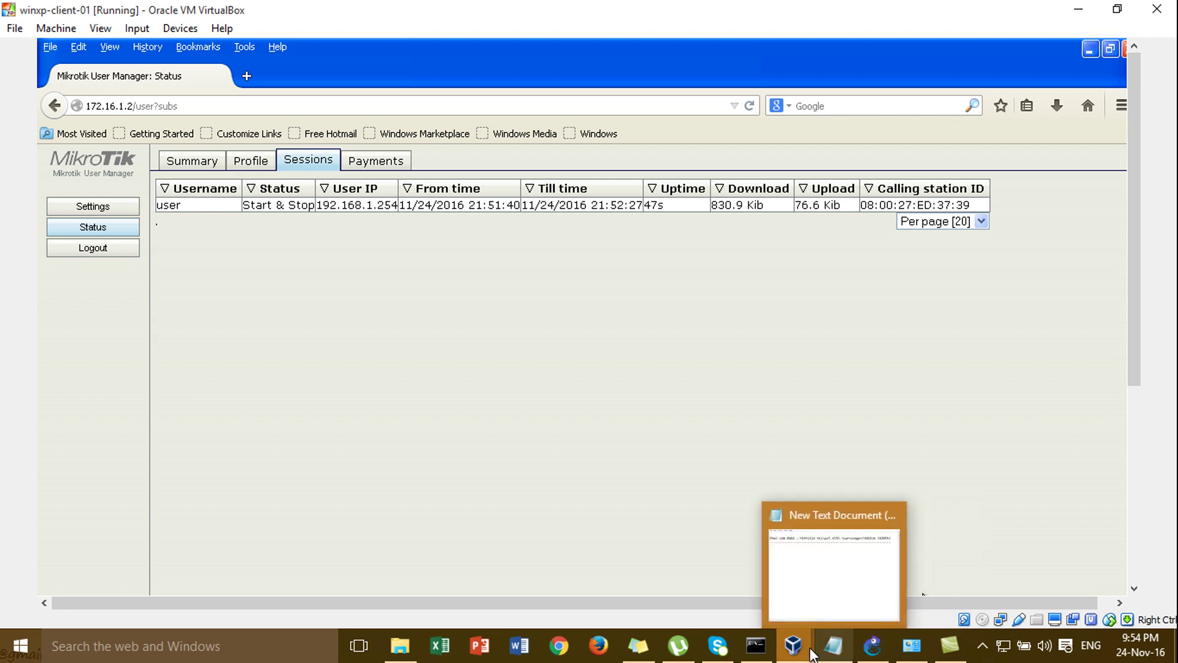
mouse_move(793, 646)
click(1026, 586)
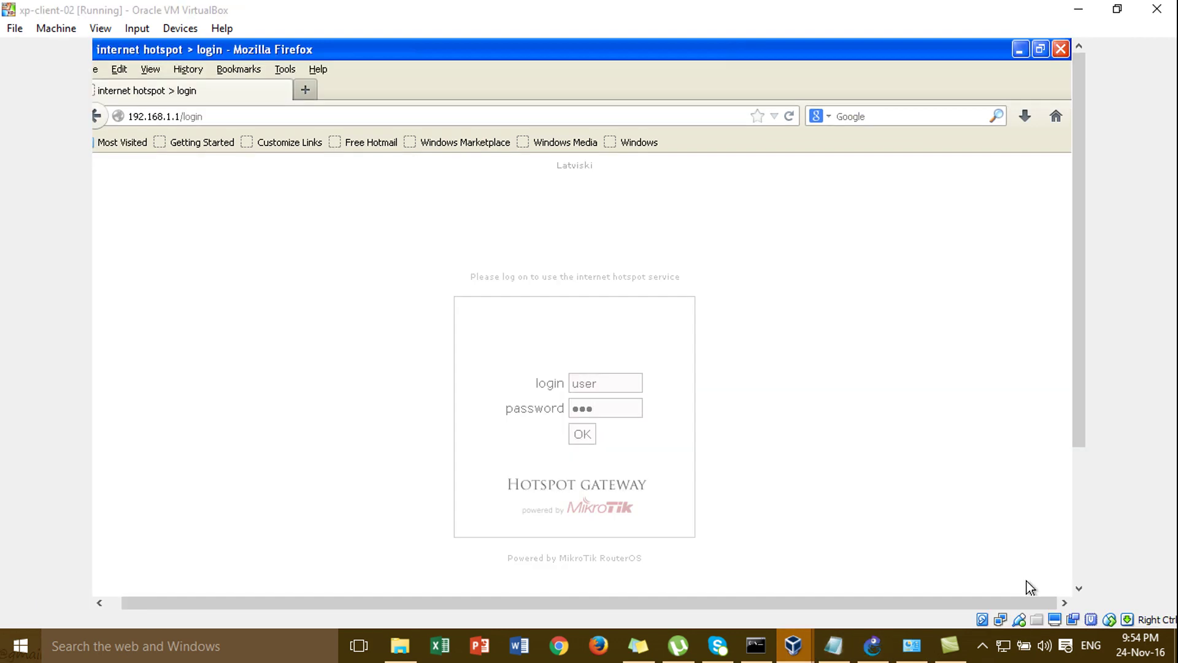
- Close the hotspot Firefox window, run ipconfig /all, and switch back to winxp-client-01
click(1060, 50)
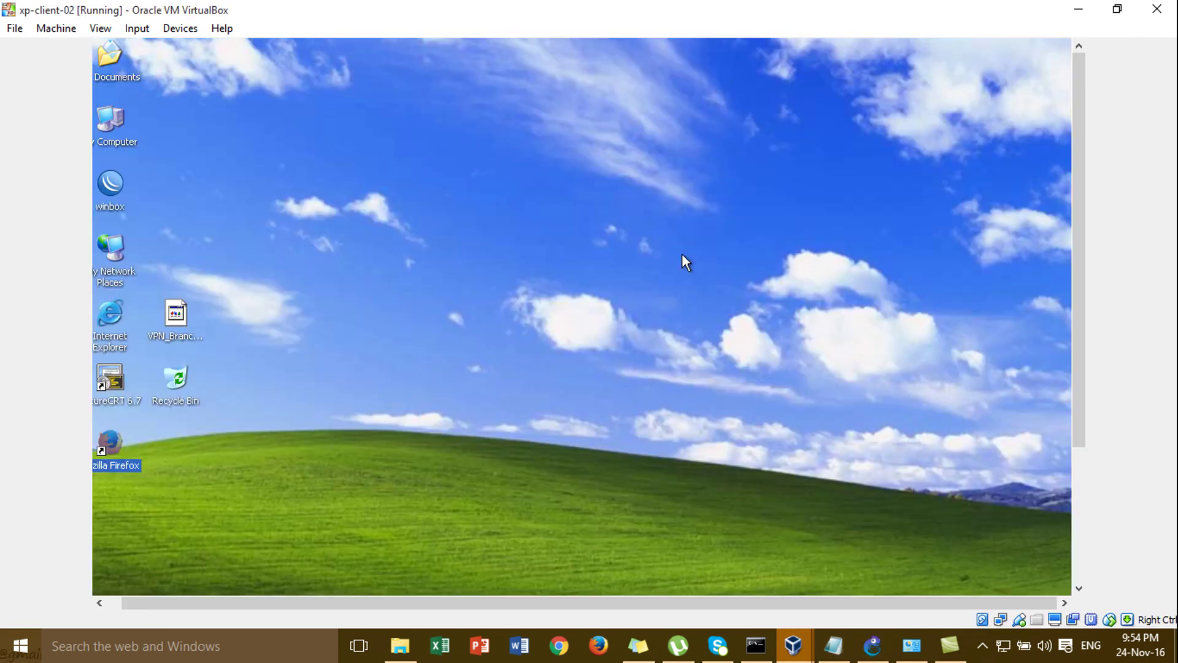
text(pconfig)
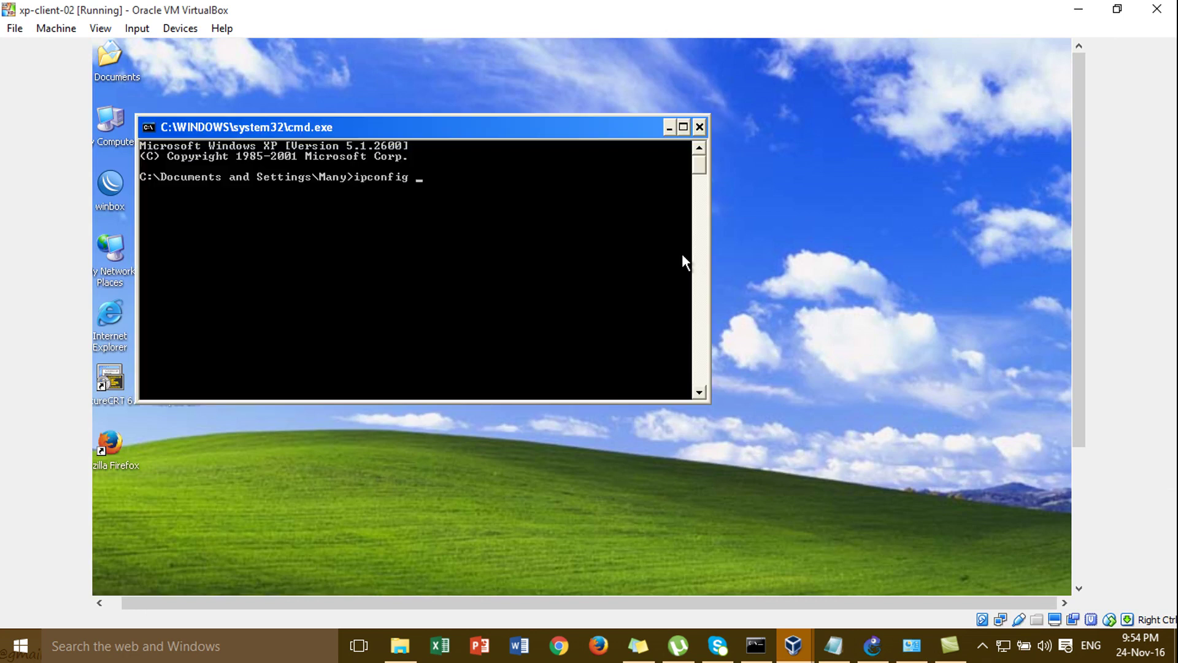
text( /all)
key(Return)
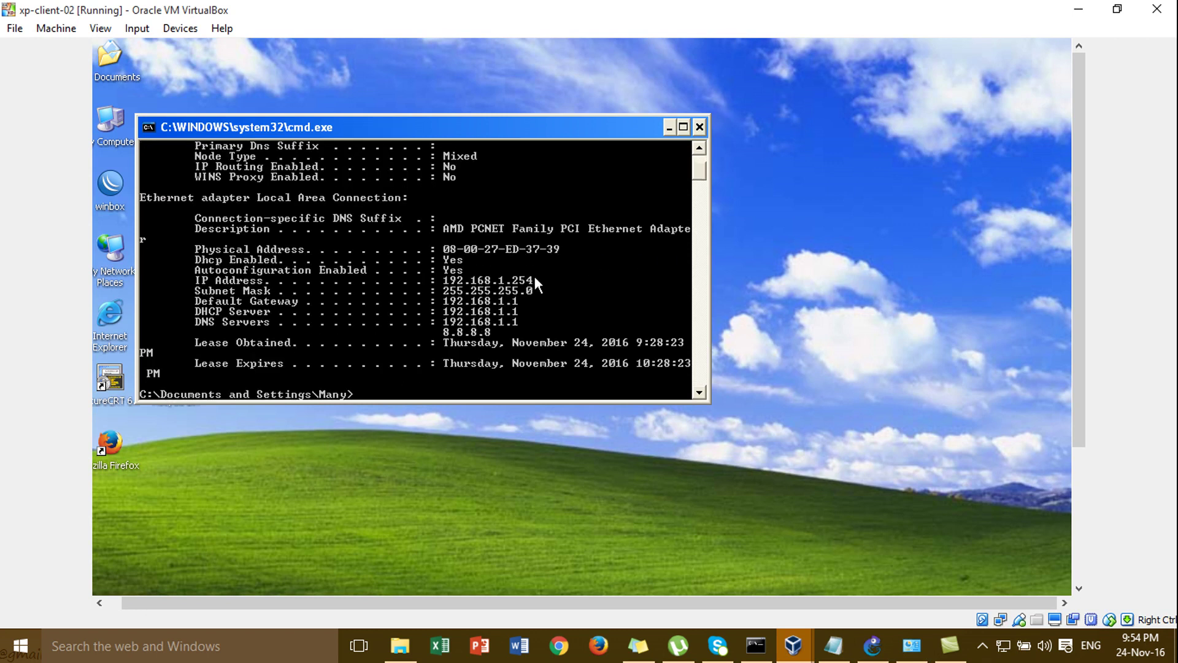
mouse_move(798, 653)
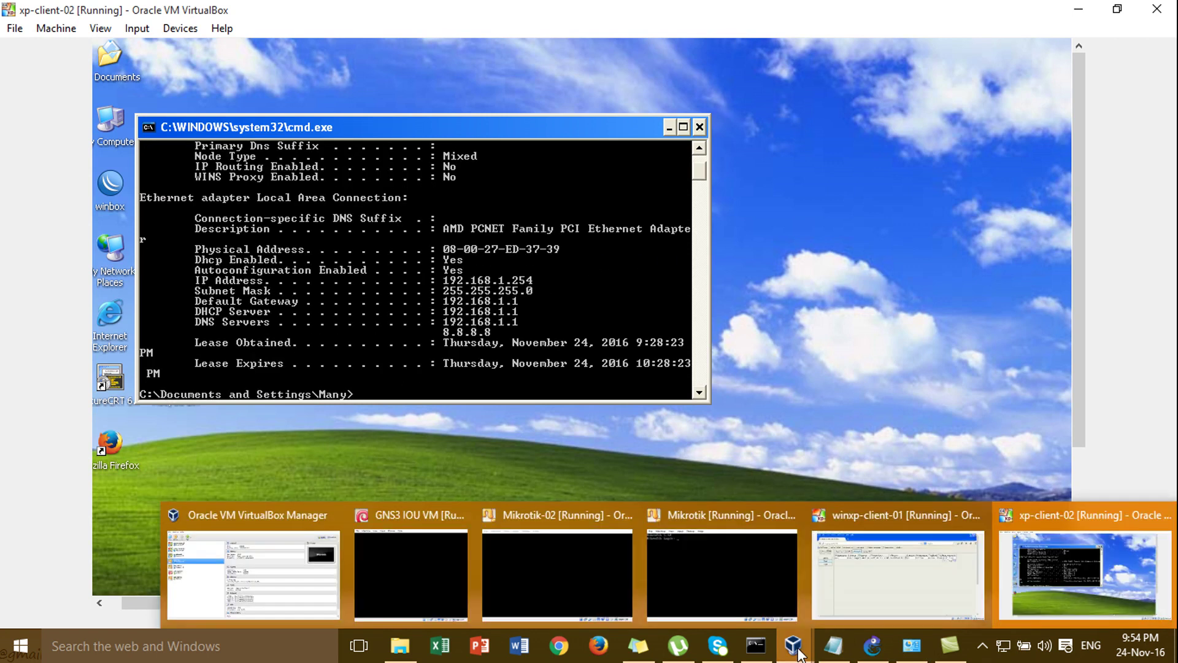
click(856, 560)
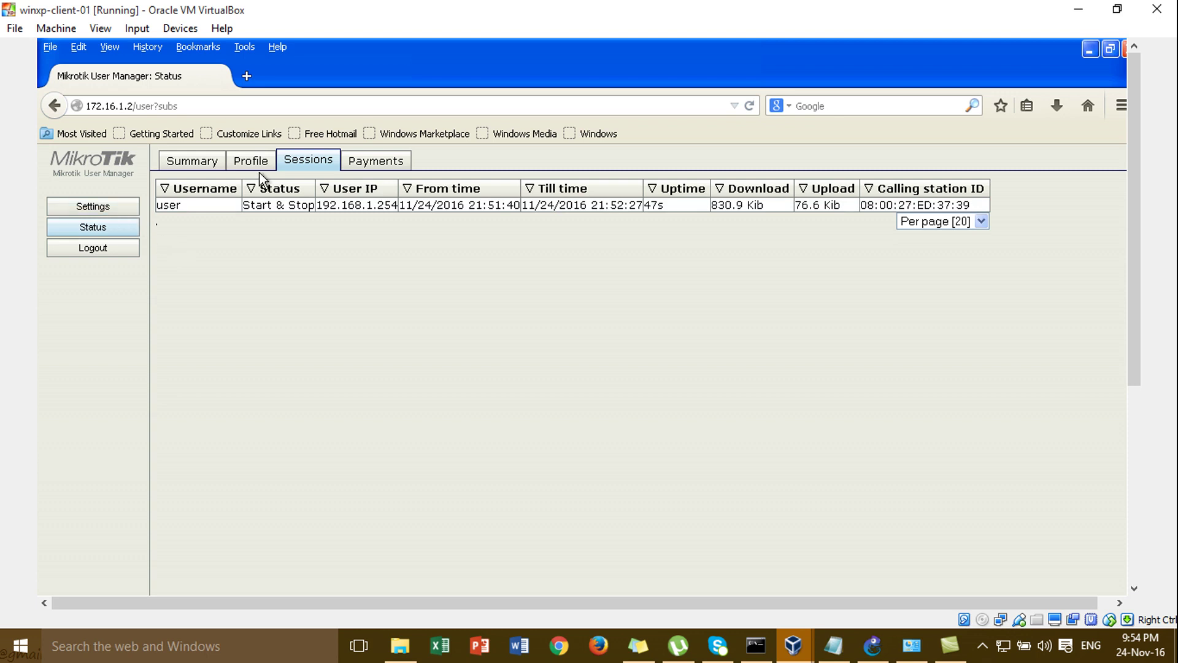
- Look through the user's Payments tab and the account Settings form fields
click(356, 172)
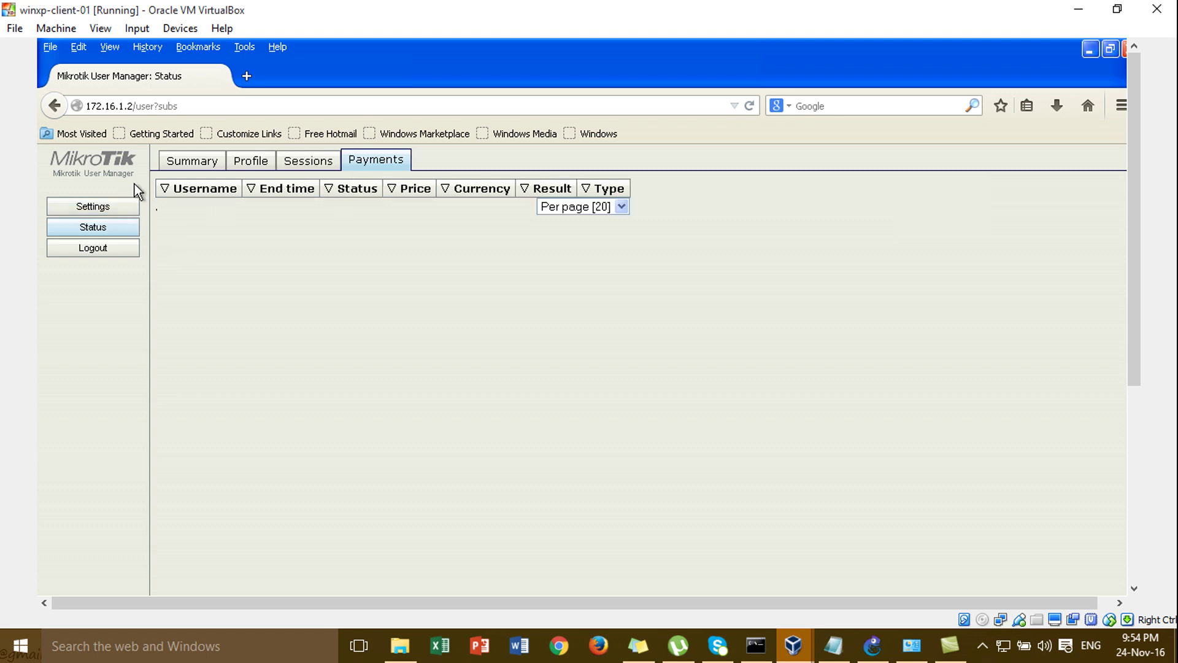
click(116, 208)
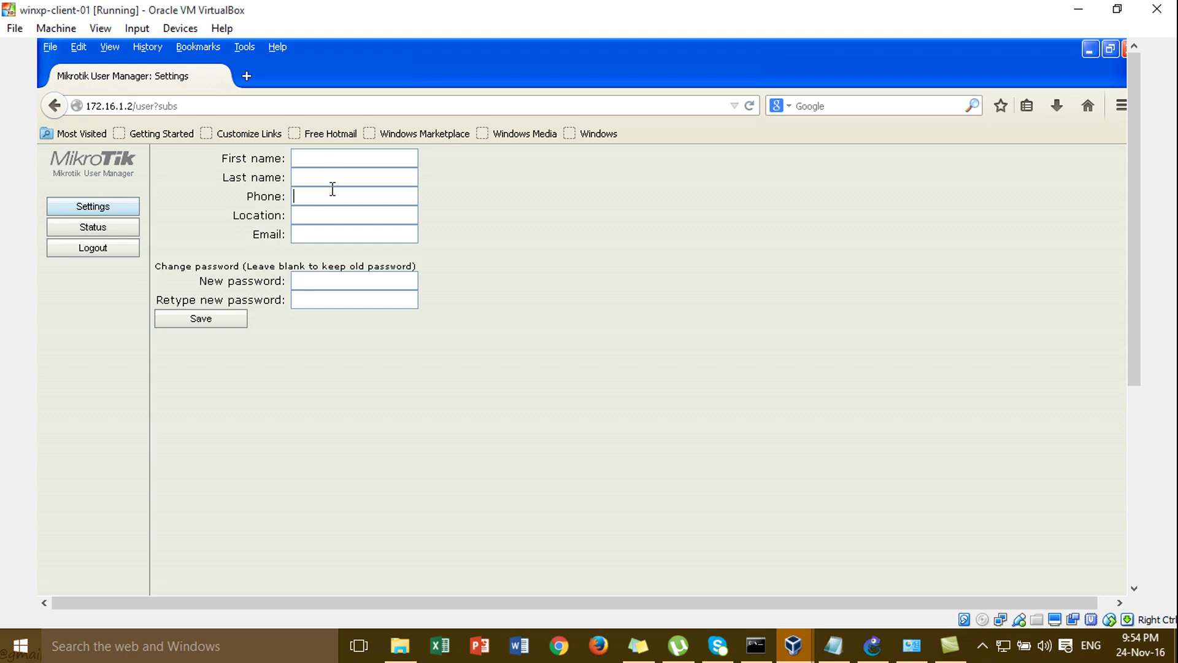
click(342, 238)
click(321, 281)
- Change the address to 172.16.1.2/userman, load it, and close Firefox
click(196, 105)
click(199, 105)
key(BackSpace)
key(BackSpace)
key(BackSpace)
key(BackSpace)
key(BackSpace)
key(BackSpace)
key(BackSpace)
key(BackSpace)
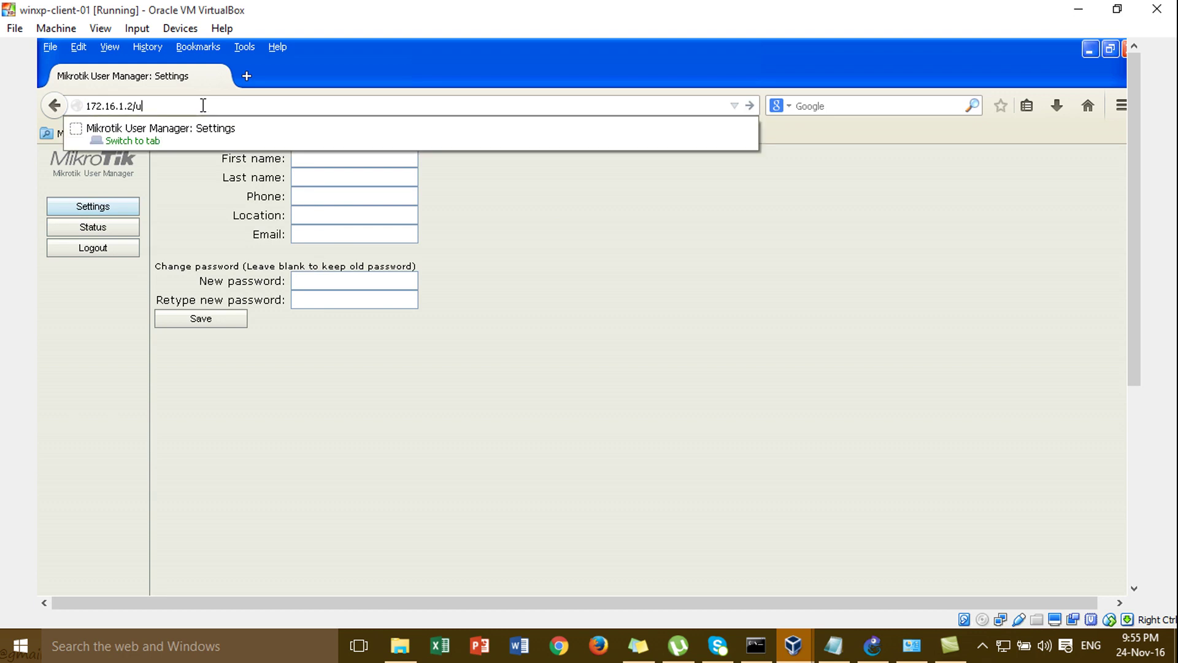
text(serman)
key(Return)
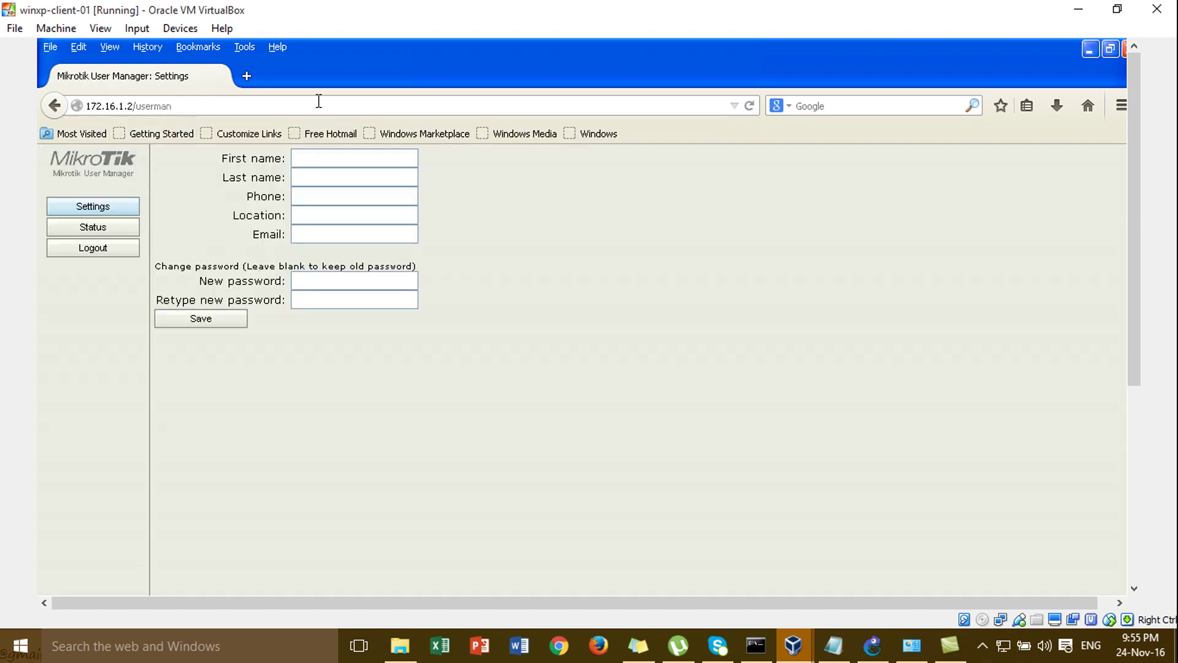
click(1125, 49)
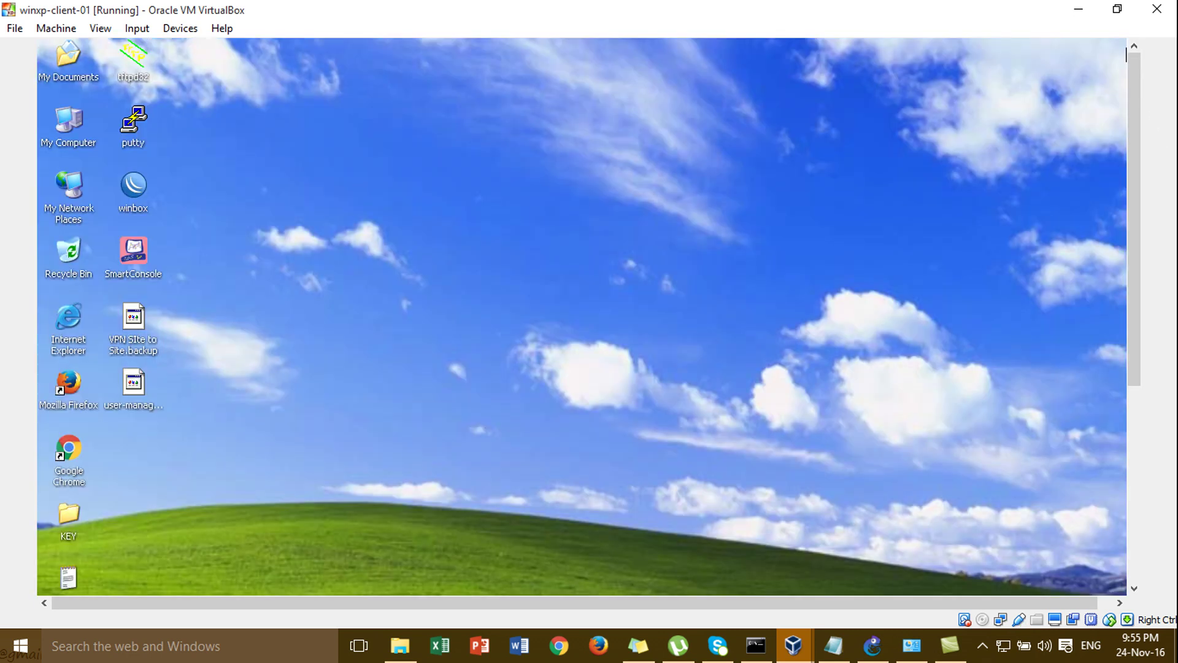
- Refresh the Windows XP desktop
click(1136, 548)
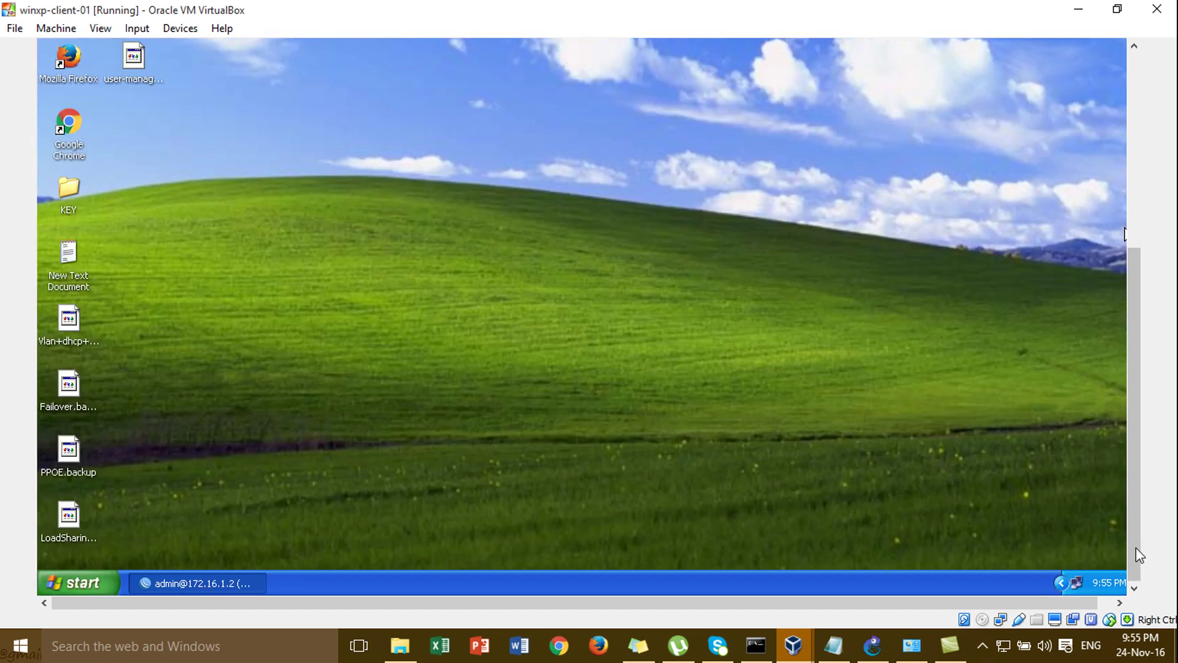
right_click(223, 233)
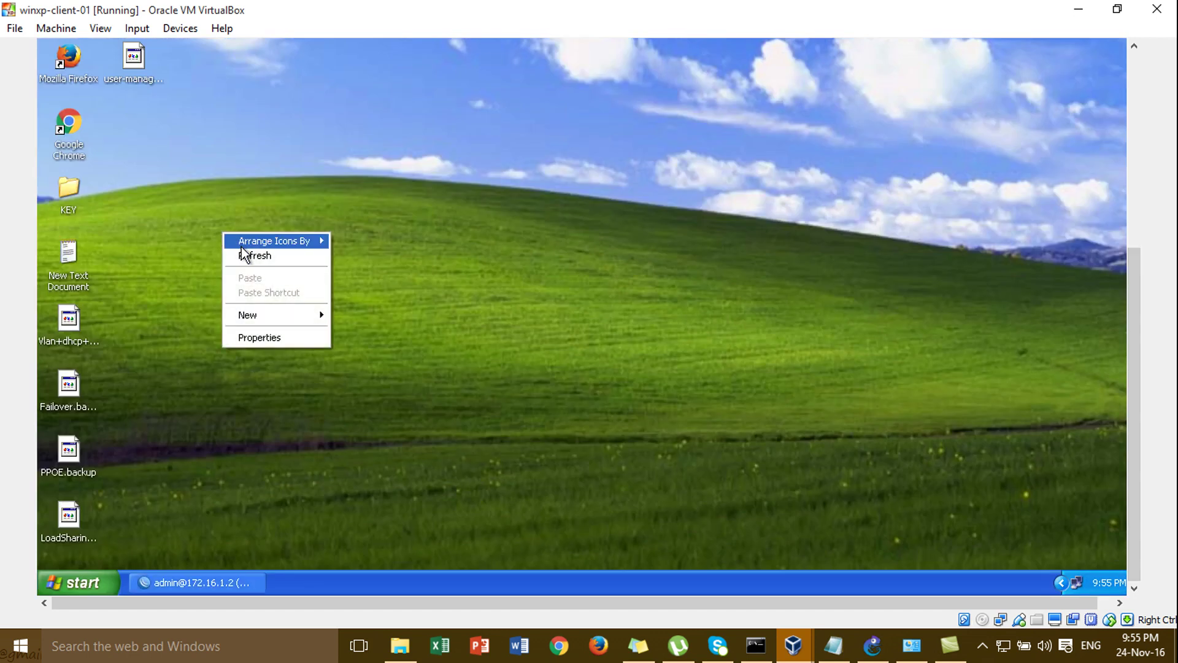
click(256, 259)
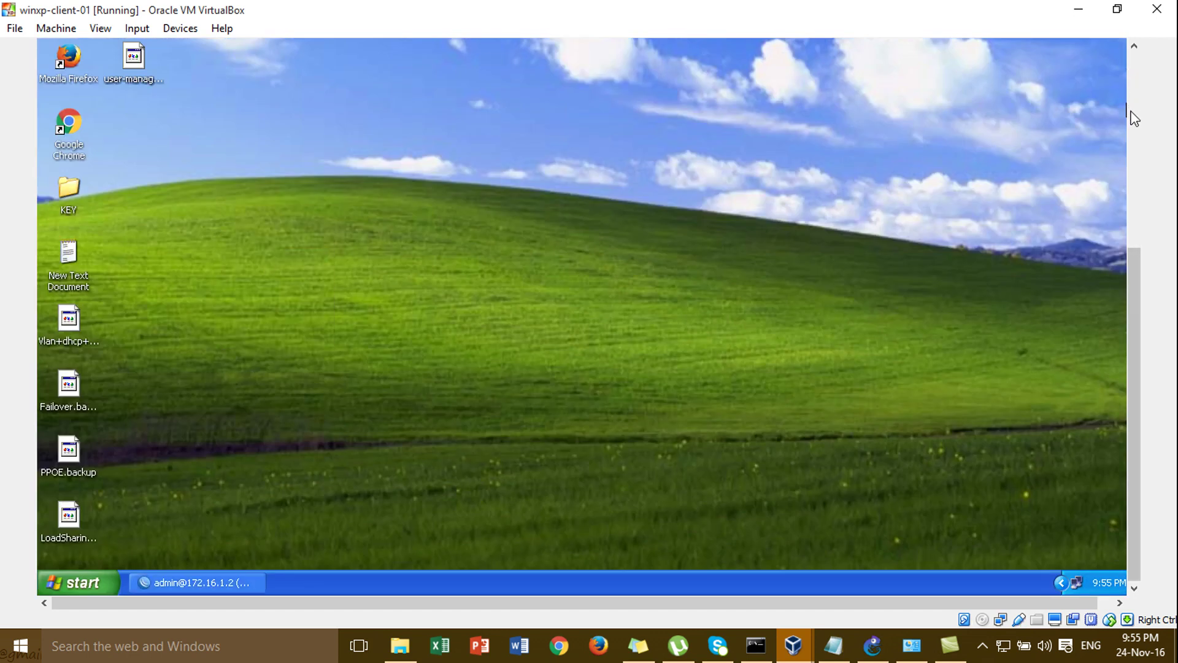
click(1136, 118)
- Open 172.16.1.2/userman in Chrome and log in as admin with an empty password
double_click(73, 476)
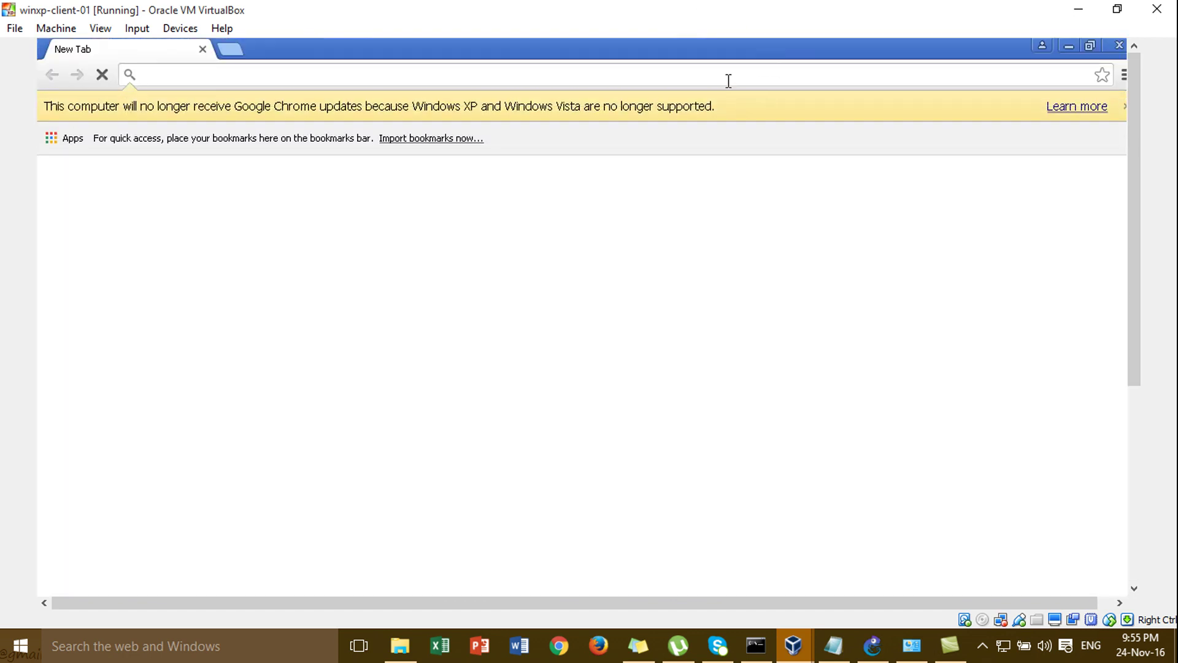
text(1)
key(Return)
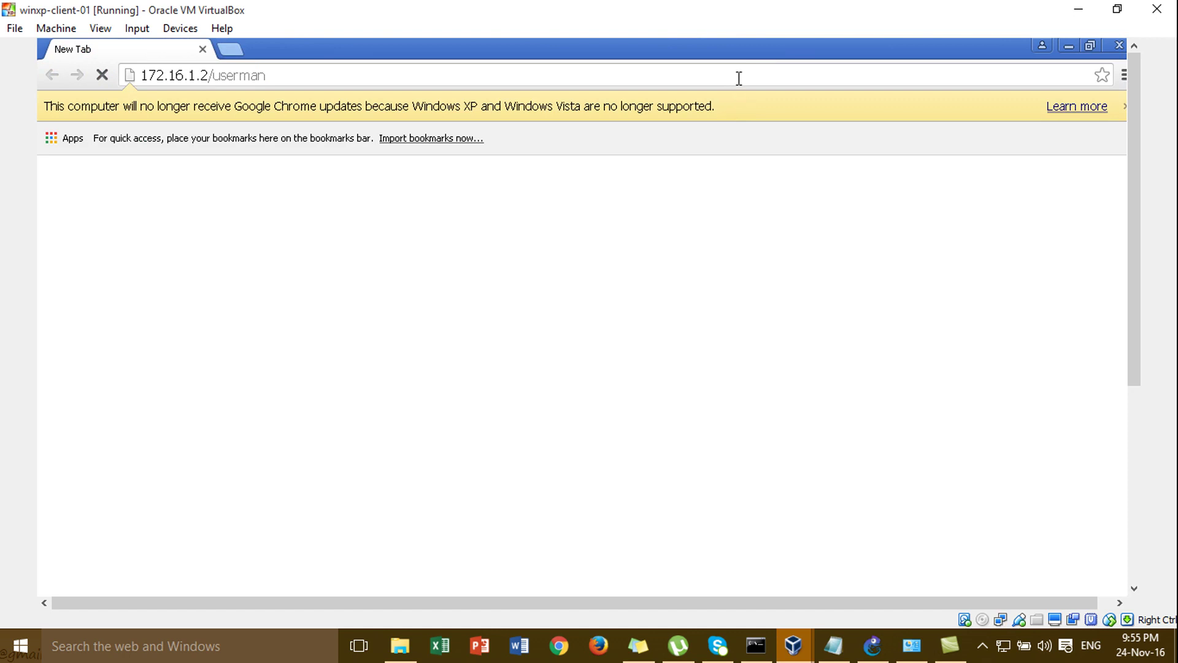
click(742, 77)
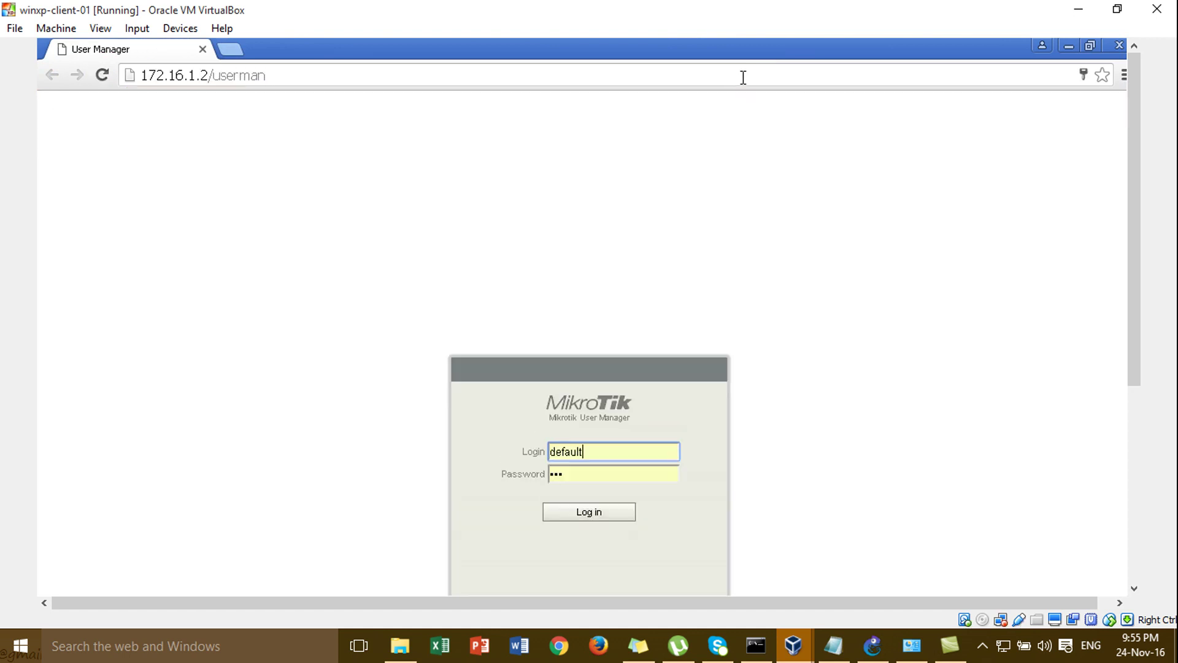
key(BackSpace)
key(BackSpace)
key(BackSpace)
key(BackSpace)
key(BackSpace)
key(BackSpace)
key(BackSpace)
text(admin)
click(605, 479)
key(BackSpace)
key(BackSpace)
key(BackSpace)
click(604, 519)
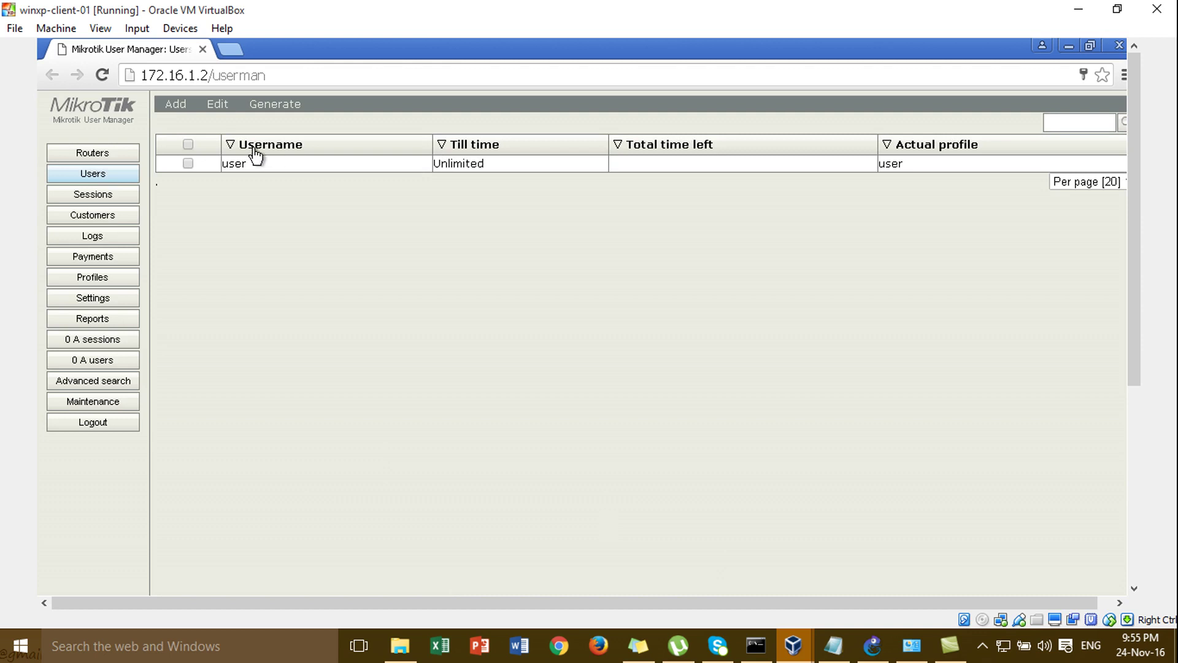
- Add a single user with username abc, a password, and the 'user' profile
click(178, 110)
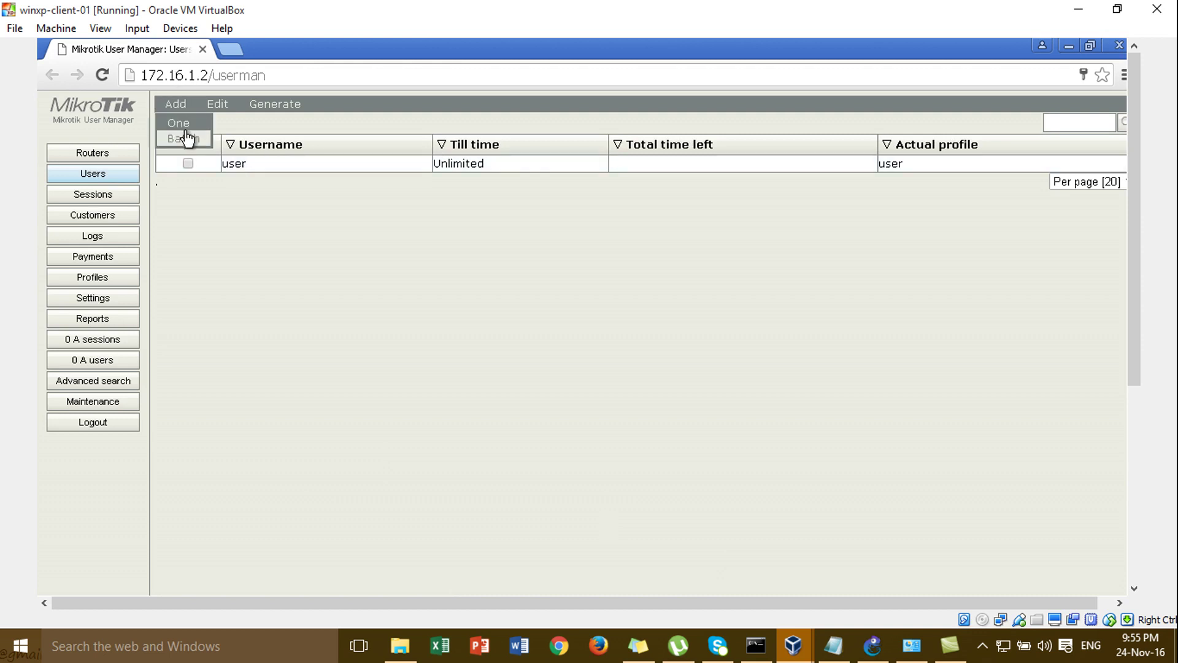
click(184, 124)
click(599, 343)
text(abc)
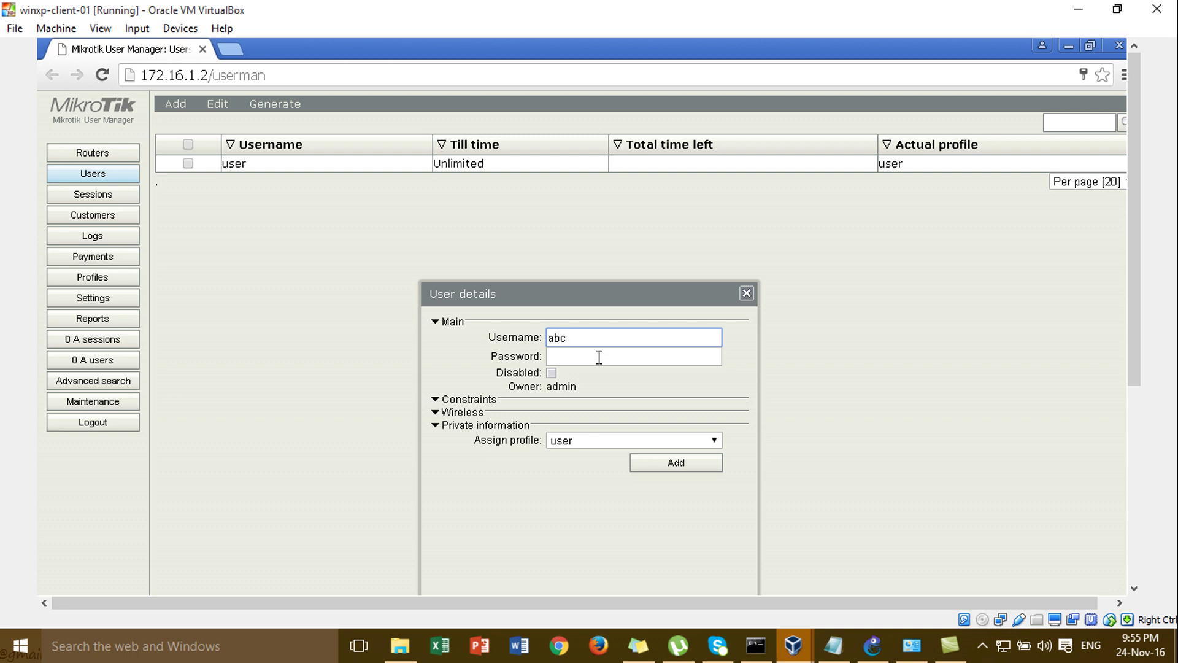
text(12)
key(BackSpace)
key(BackSpace)
click(599, 361)
text(123)
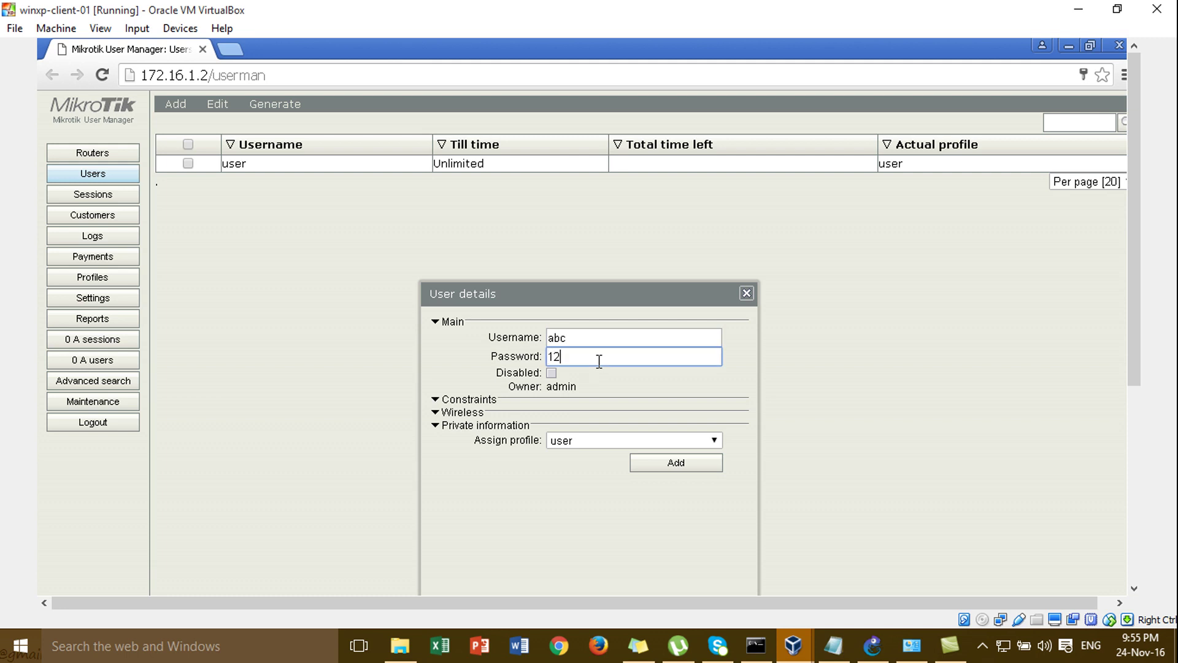
click(551, 440)
click(653, 462)
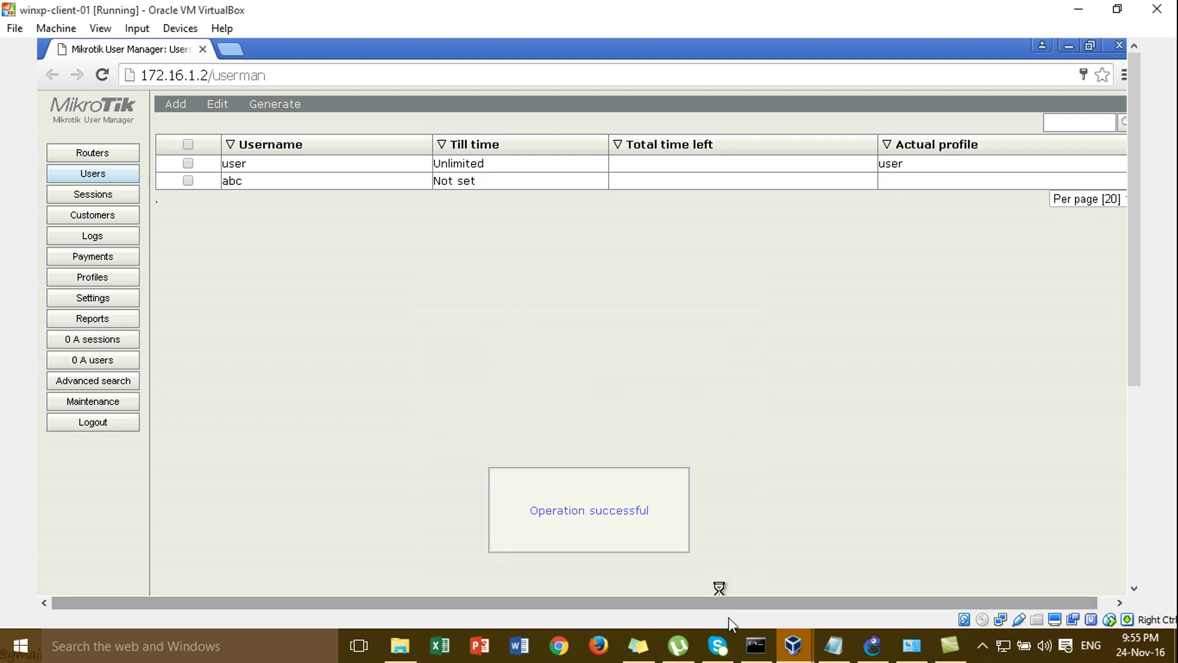
mouse_move(800, 656)
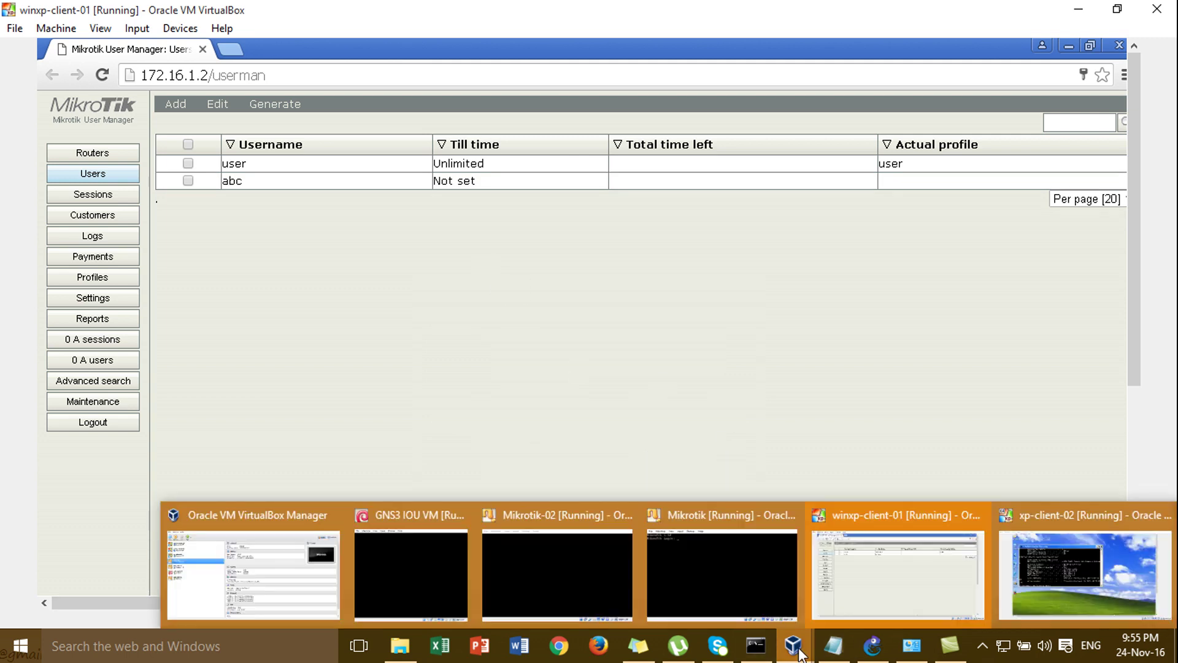
- On xp-client-02, close the command prompt and browse to google.com in Firefox
click(1012, 574)
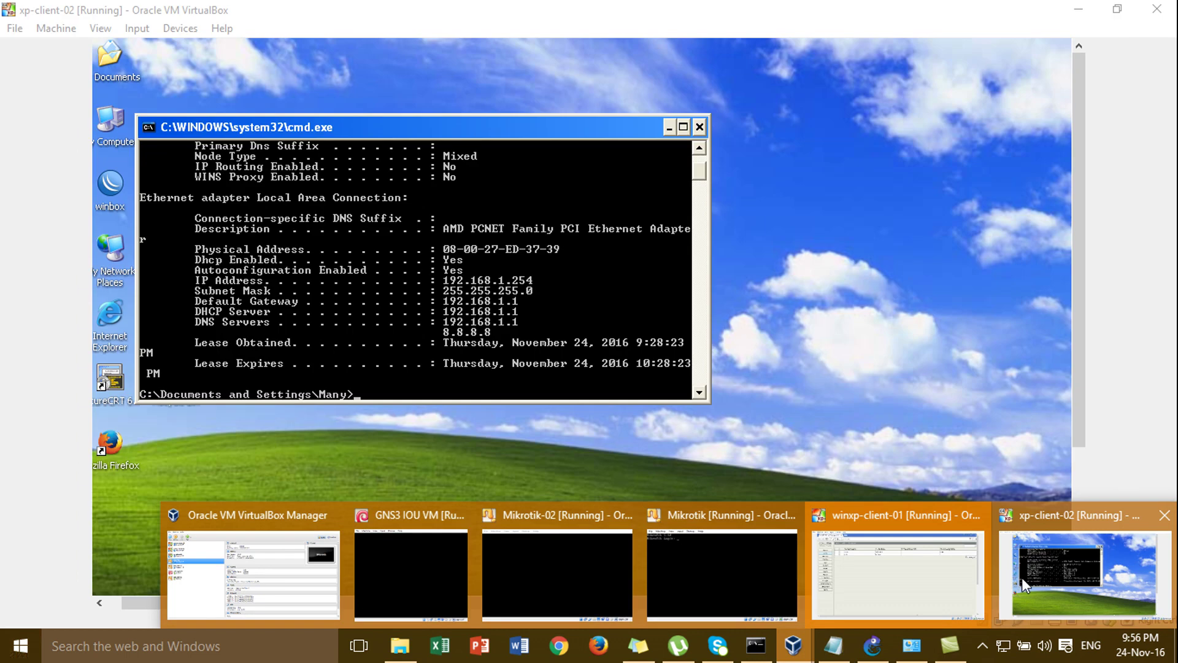
click(700, 128)
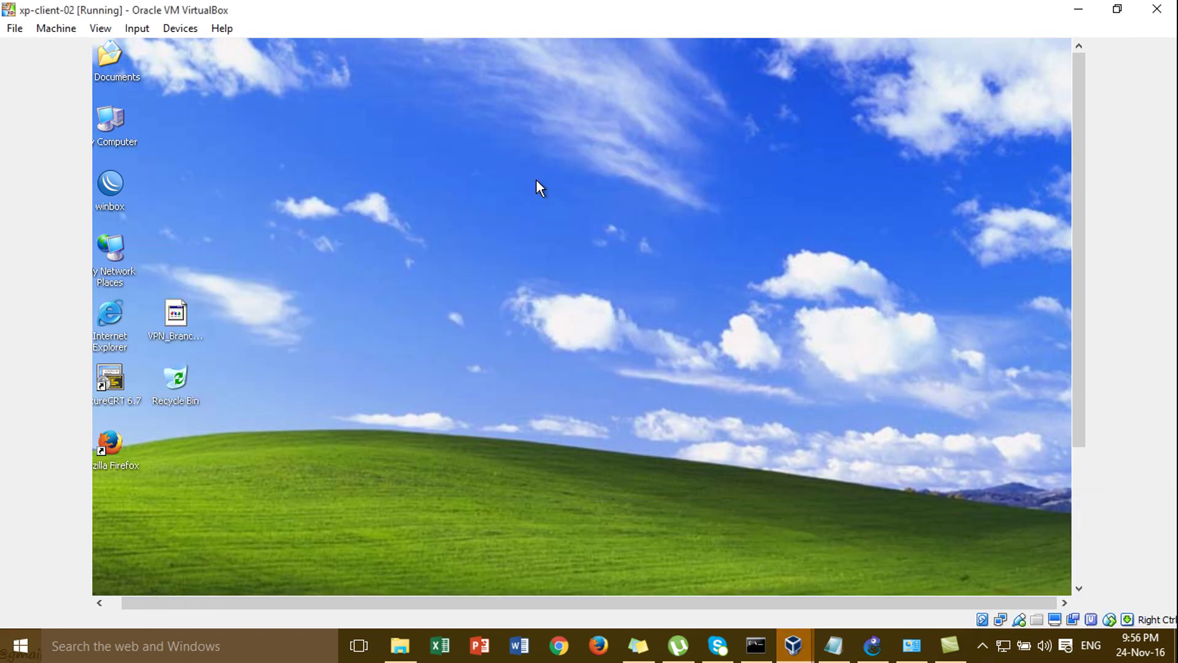
click(118, 454)
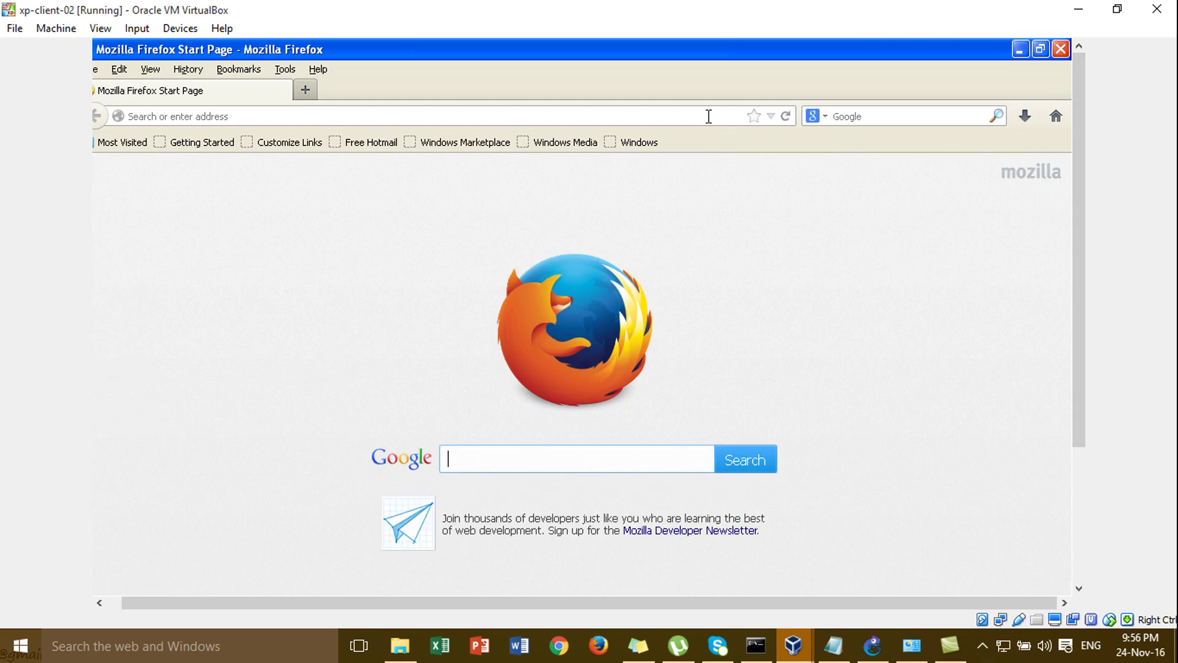
click(708, 116)
text(g)
key(Return)
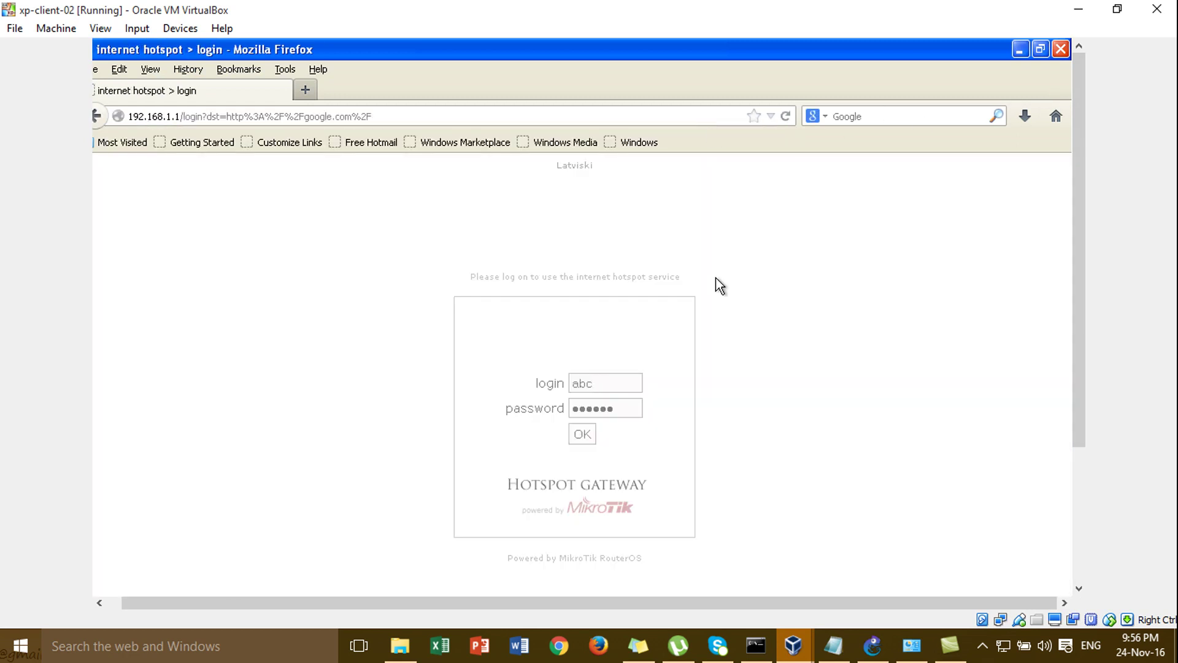
- Enter abc's password on the hotspot login page, sign in, and dismiss the save-password prompt
click(629, 409)
key(BackSpace)
key(BackSpace)
key(BackSpace)
key(BackSpace)
key(BackSpace)
key(BackSpace)
text(123)
click(582, 434)
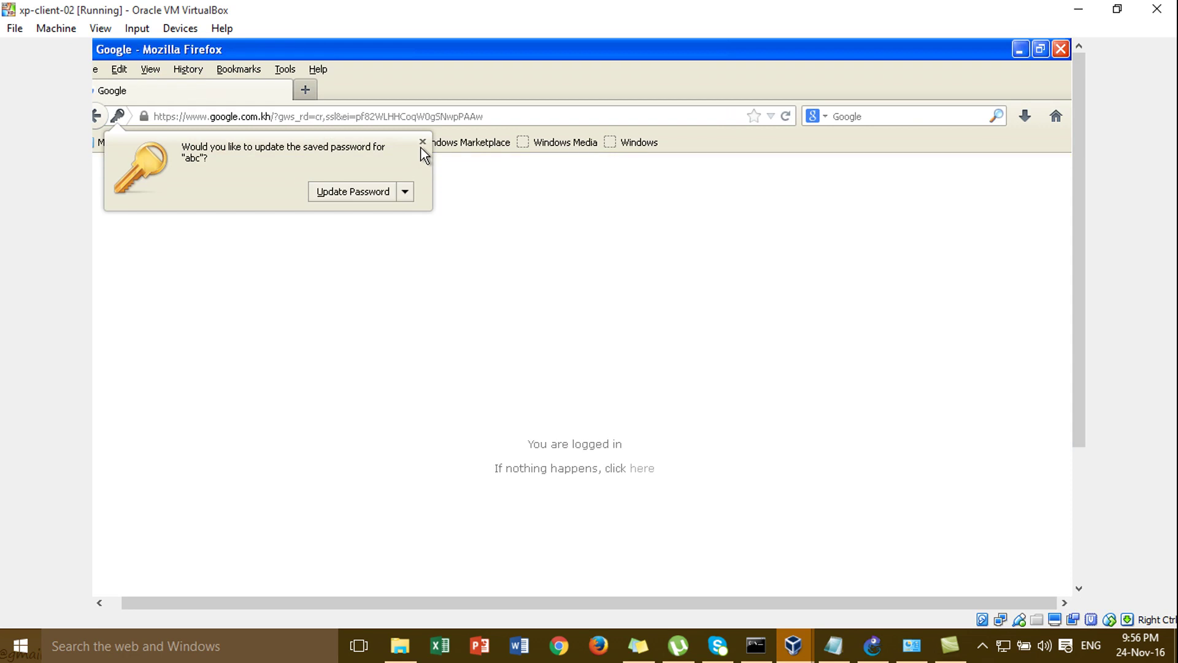
click(422, 143)
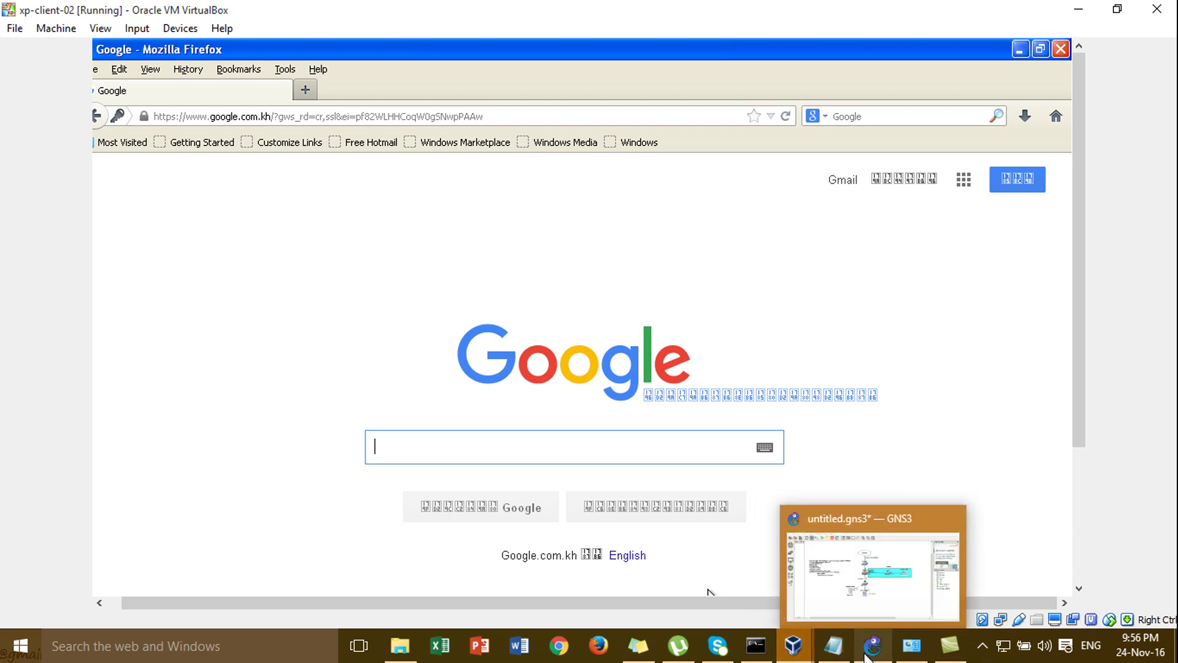
- In GNS3, add a note below 172.16.1.2 with username user and its password
click(865, 655)
click(387, 57)
click(414, 463)
text(user)
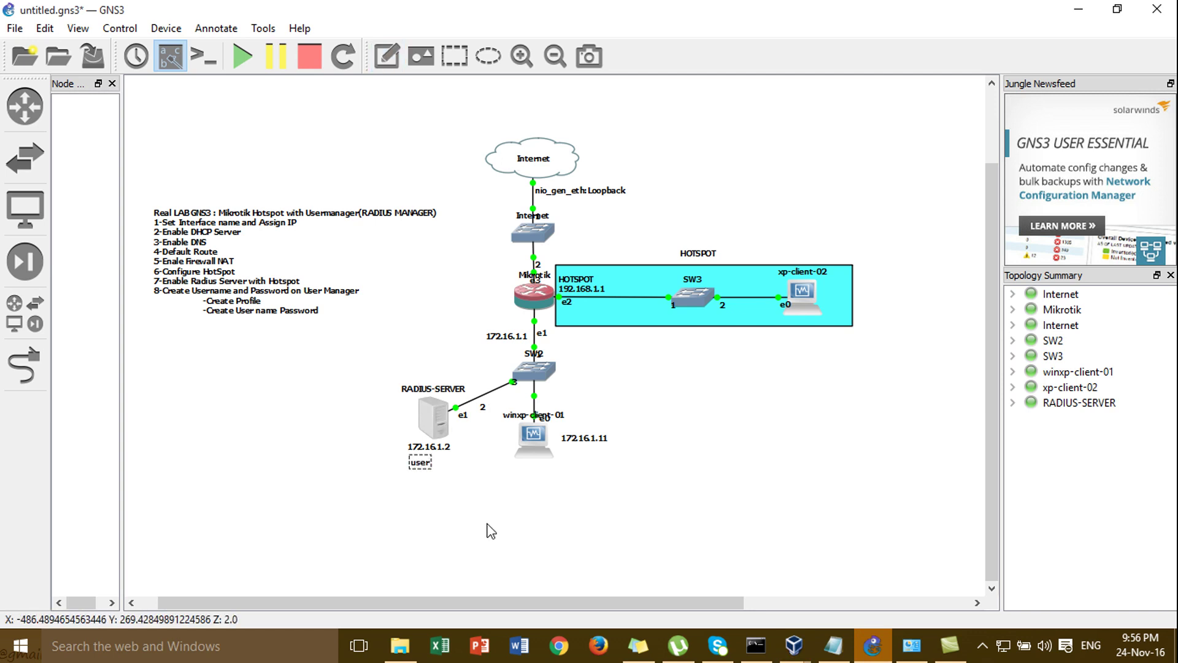
text(name)
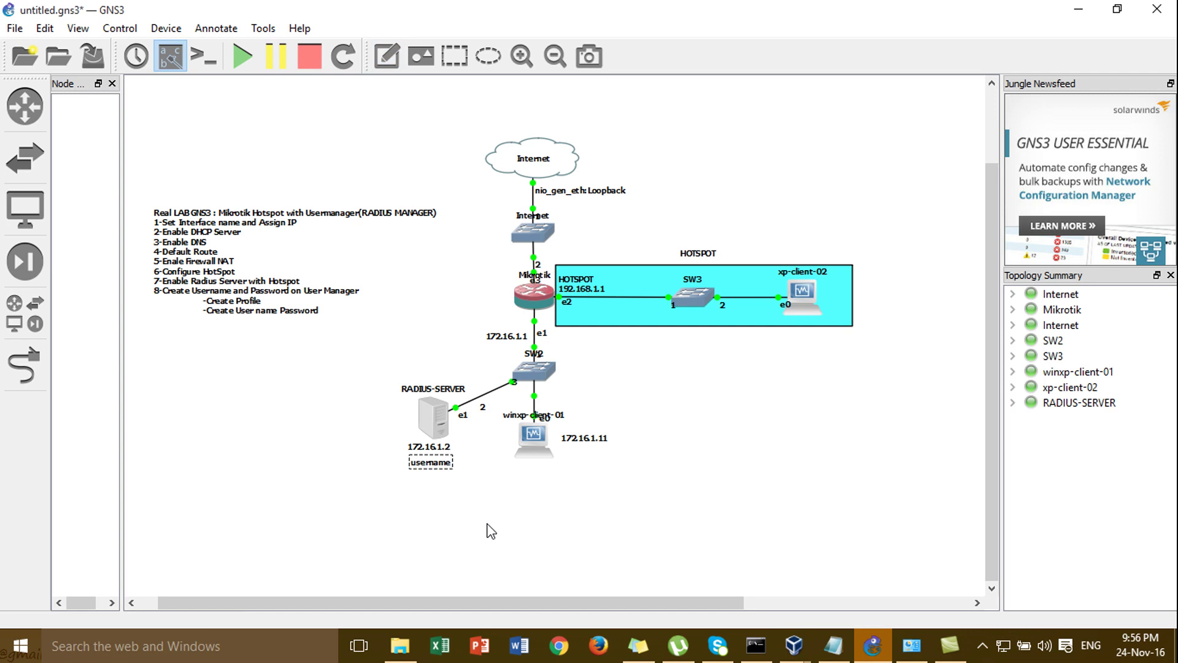
text(=user)
key(Return)
text(password=123)
- Extend the note with a separator and abc's credentials, then move it left of RADIUS-SERVER
key(Return)
text(-------------)
key(Return)
text(username)
text(-)
text(=)
text(ab)
text(c)
key(Return)
text(passw)
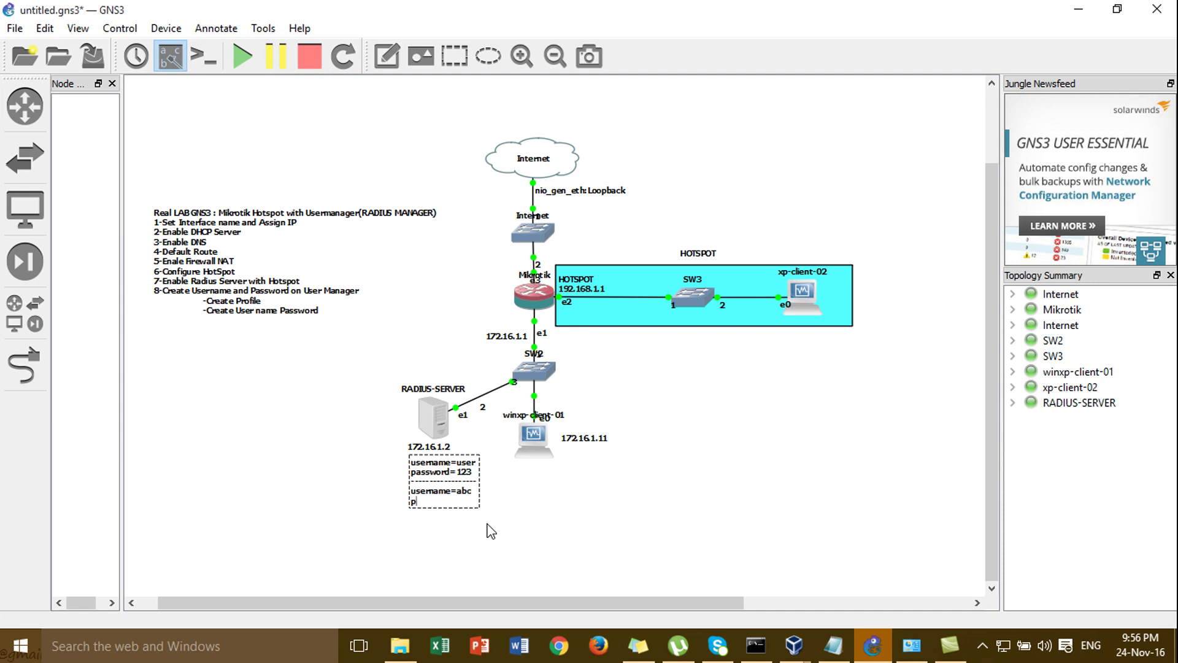
text(ord= 123)
drag(456, 475, 368, 410)
click(411, 481)
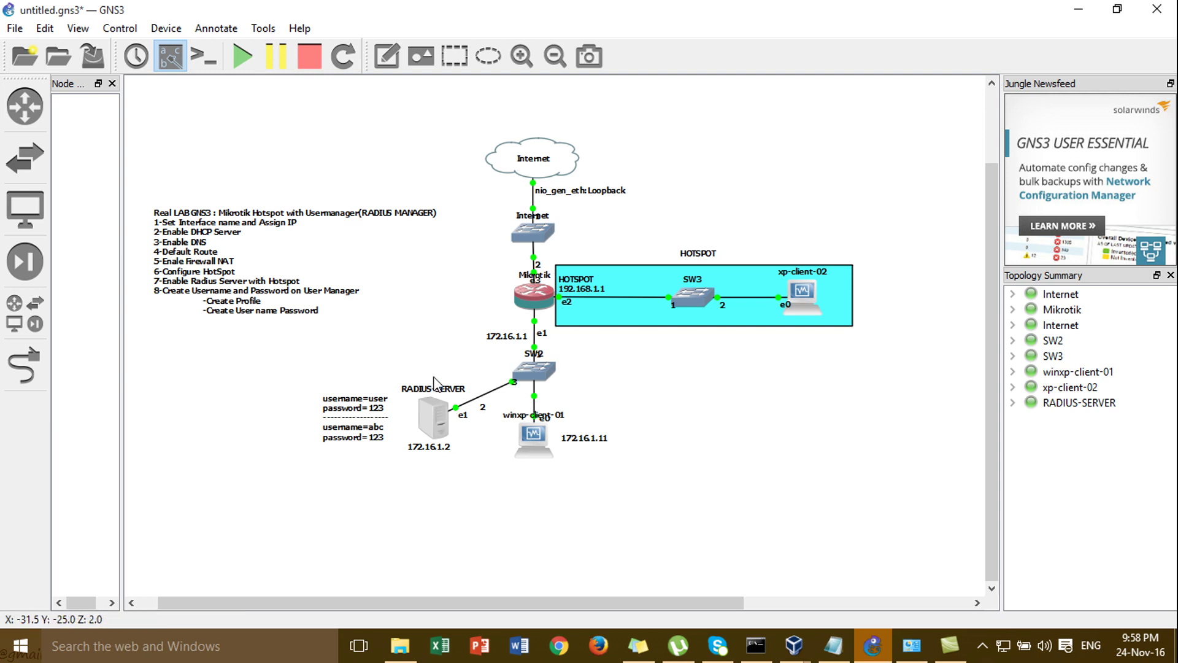
drag(376, 344, 467, 498)
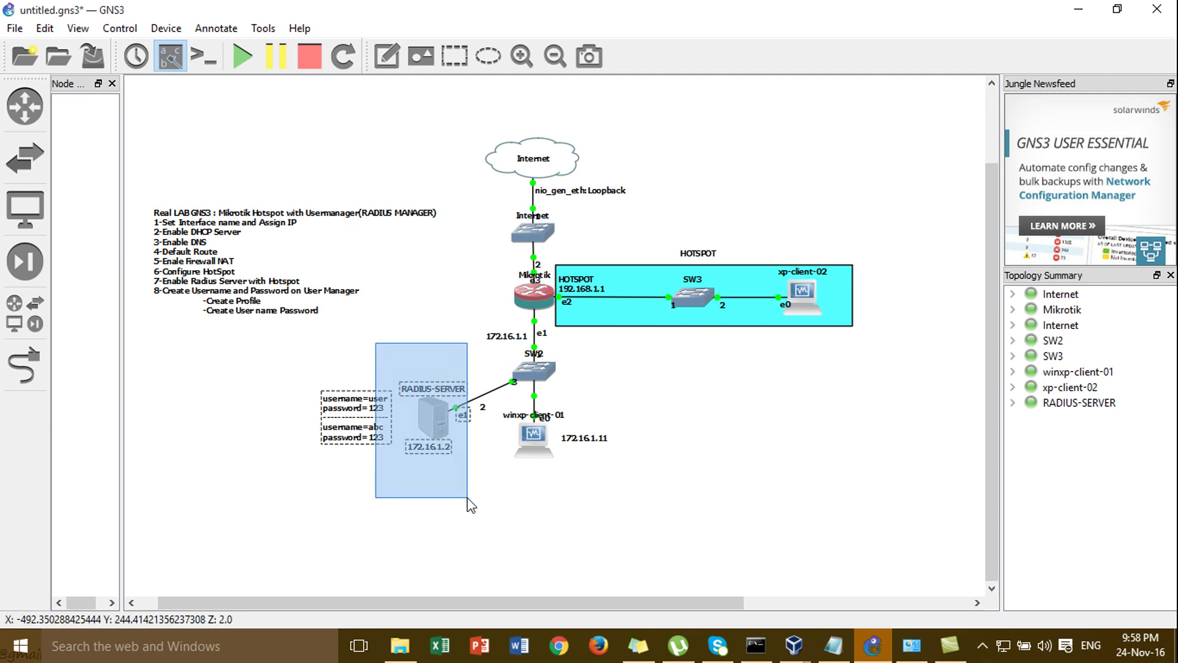
drag(361, 351, 472, 498)
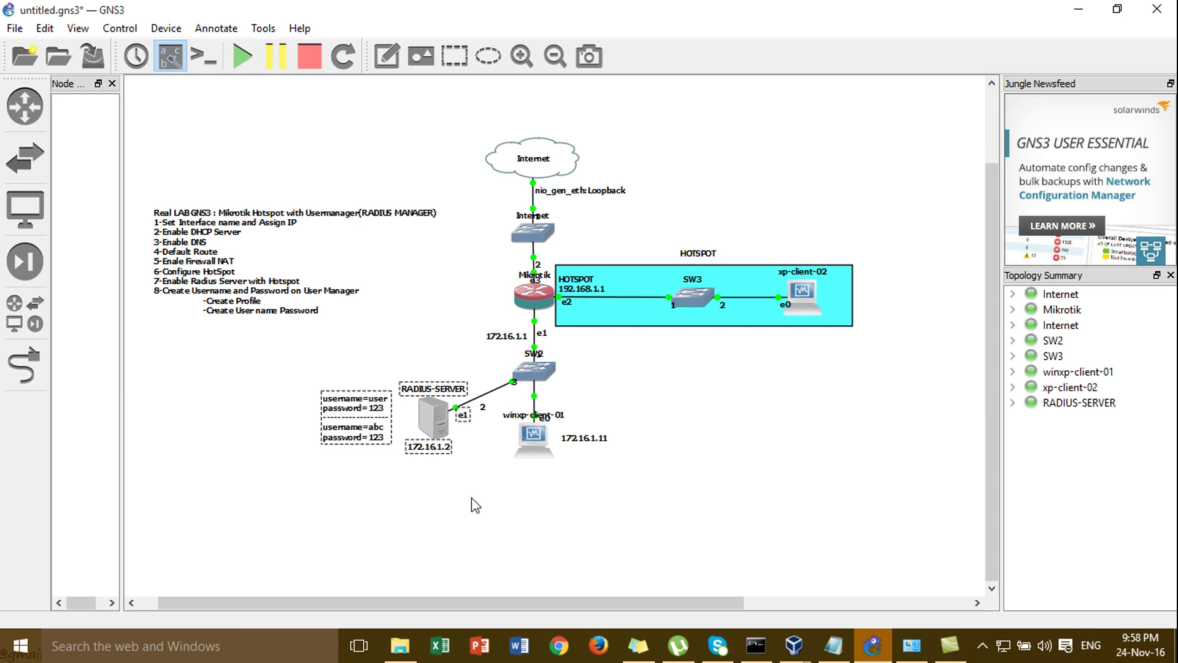
drag(328, 376, 472, 486)
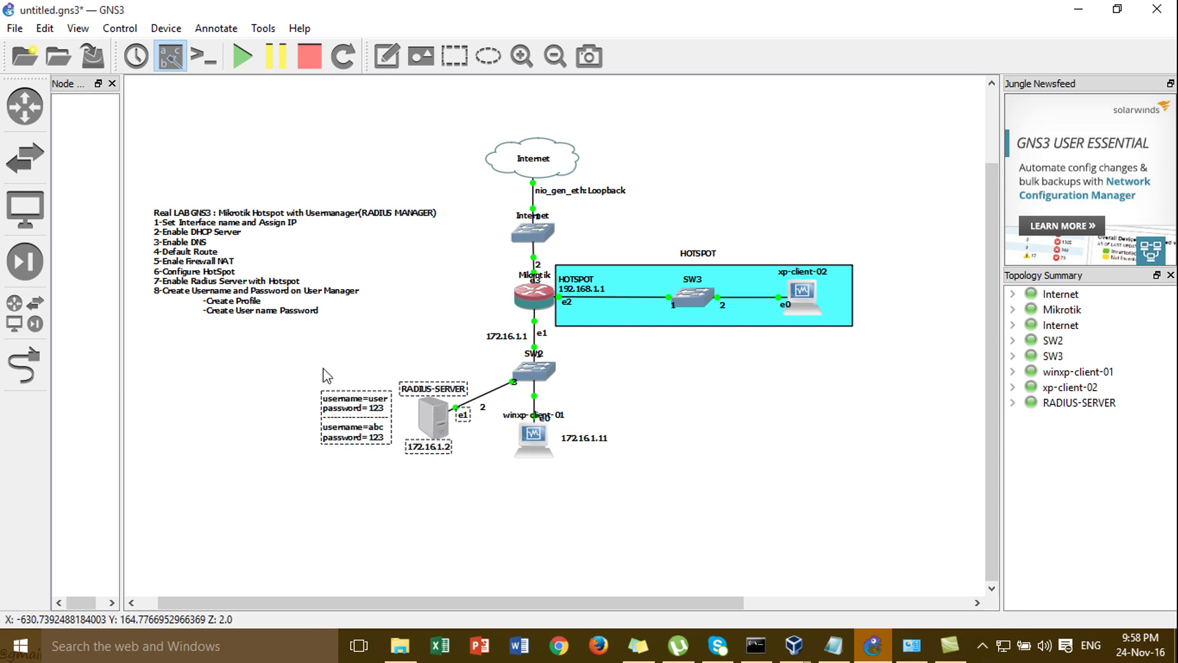
drag(323, 369, 470, 488)
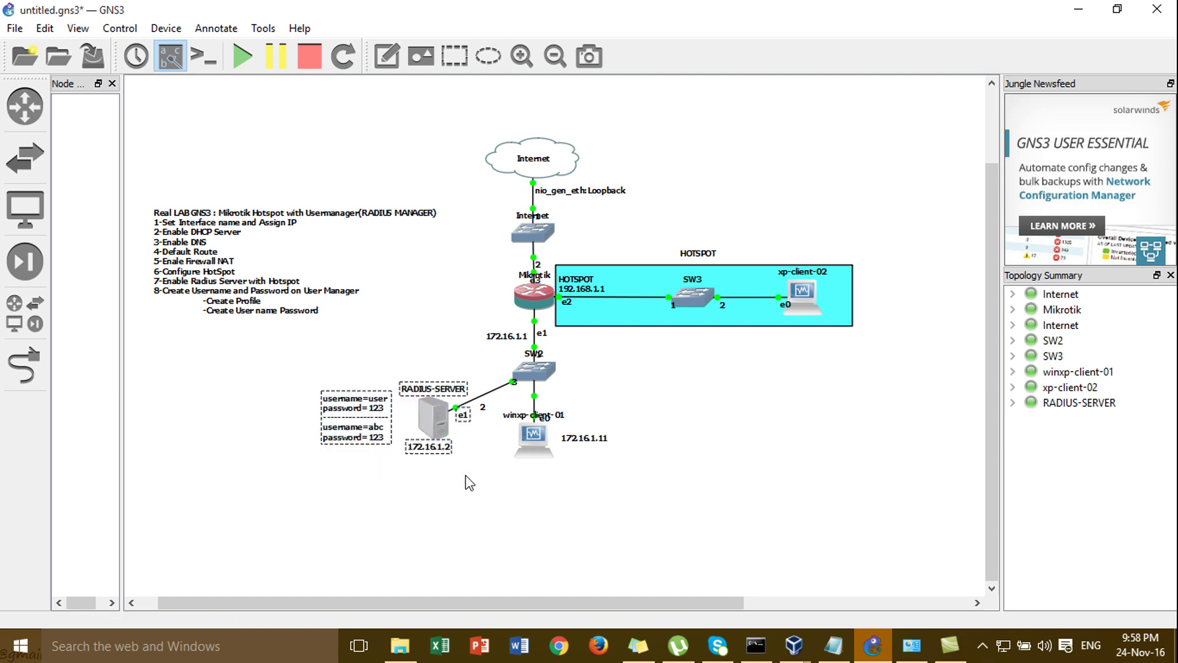
click(417, 348)
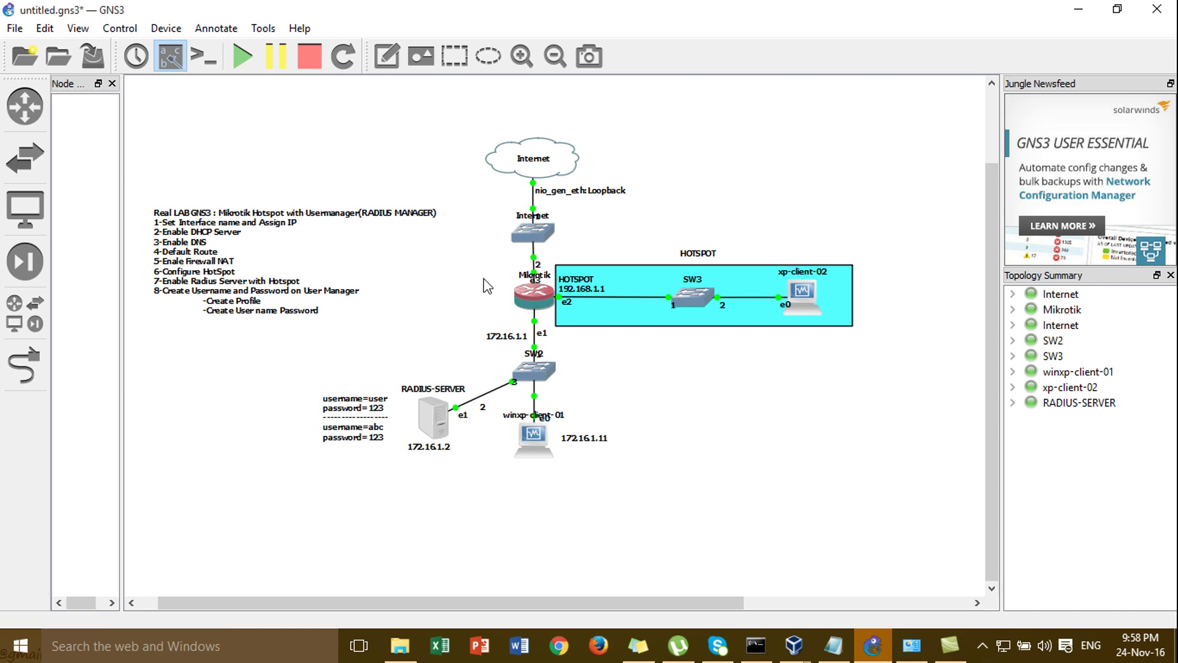
- Minimize GNS3, xp-client-02, winxp-client-01 and Mikrotik-02, then bring up the screen recorder from the tray
click(1074, 17)
click(1074, 18)
click(1074, 17)
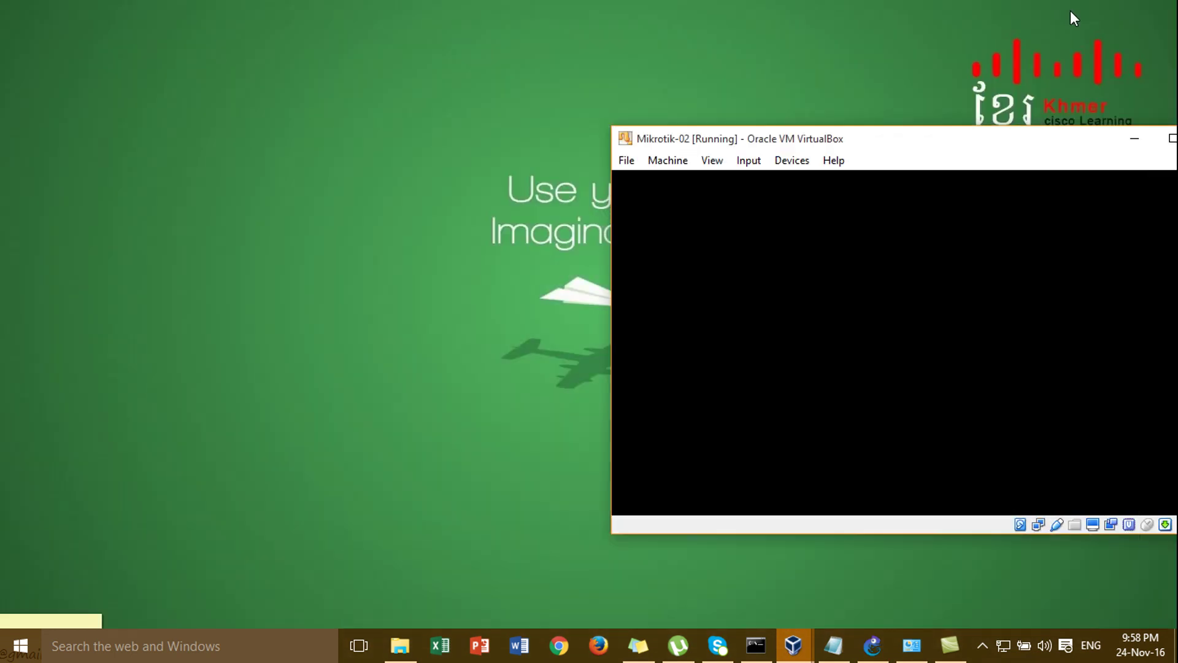
click(1133, 140)
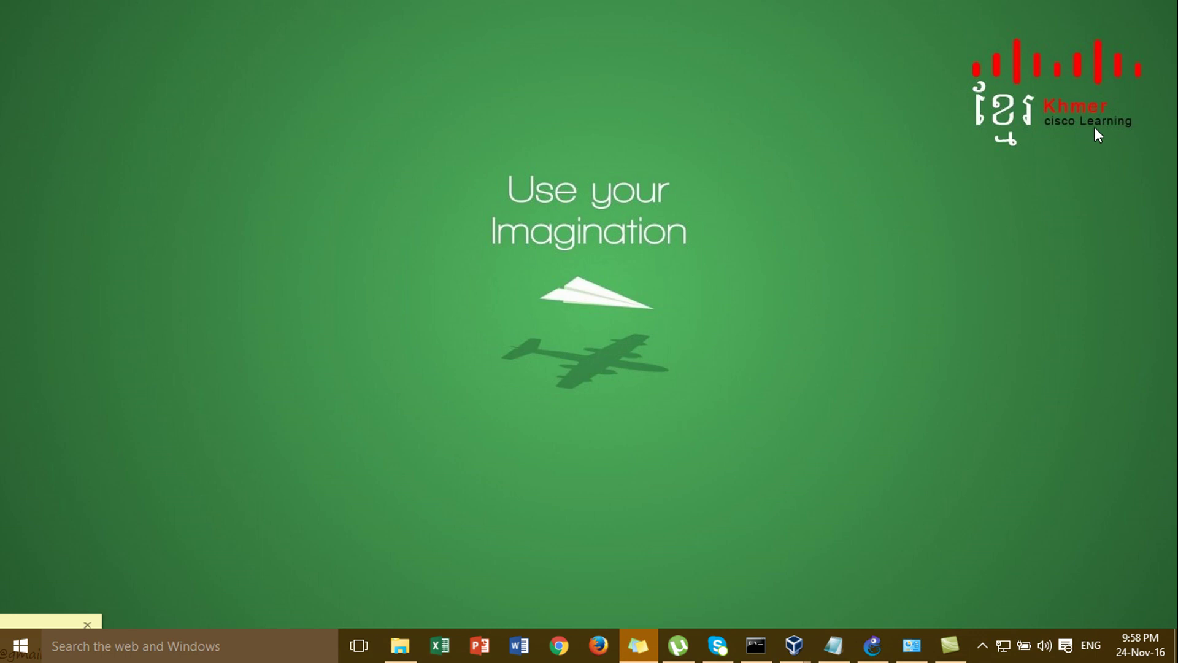
click(984, 644)
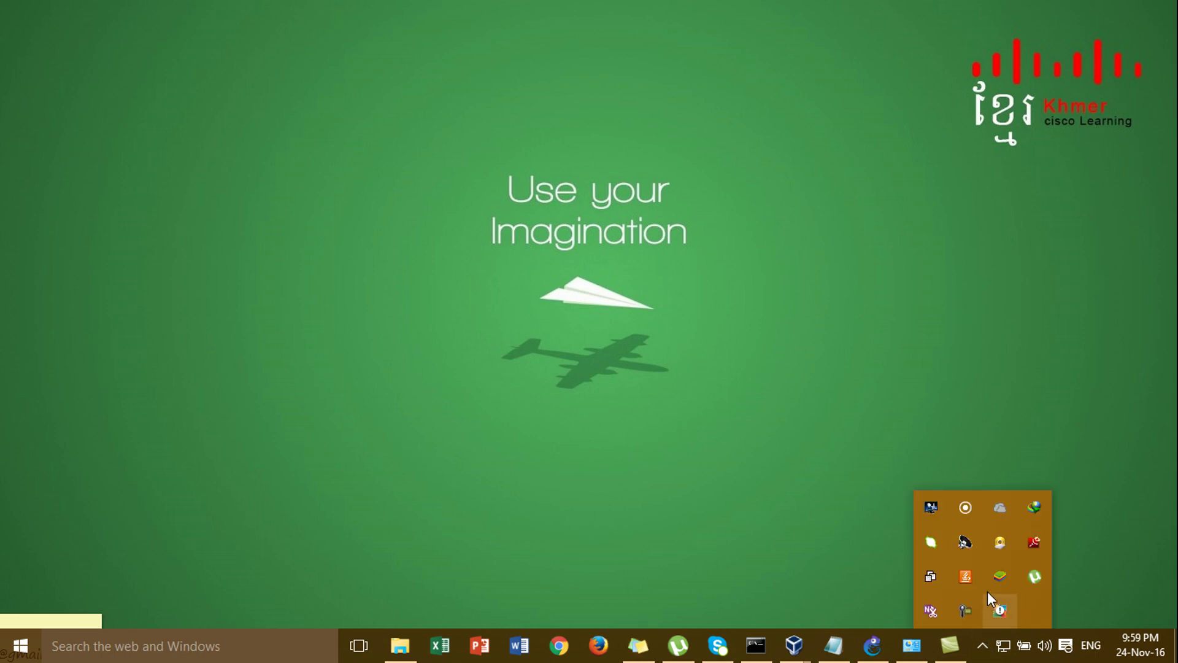
click(967, 612)
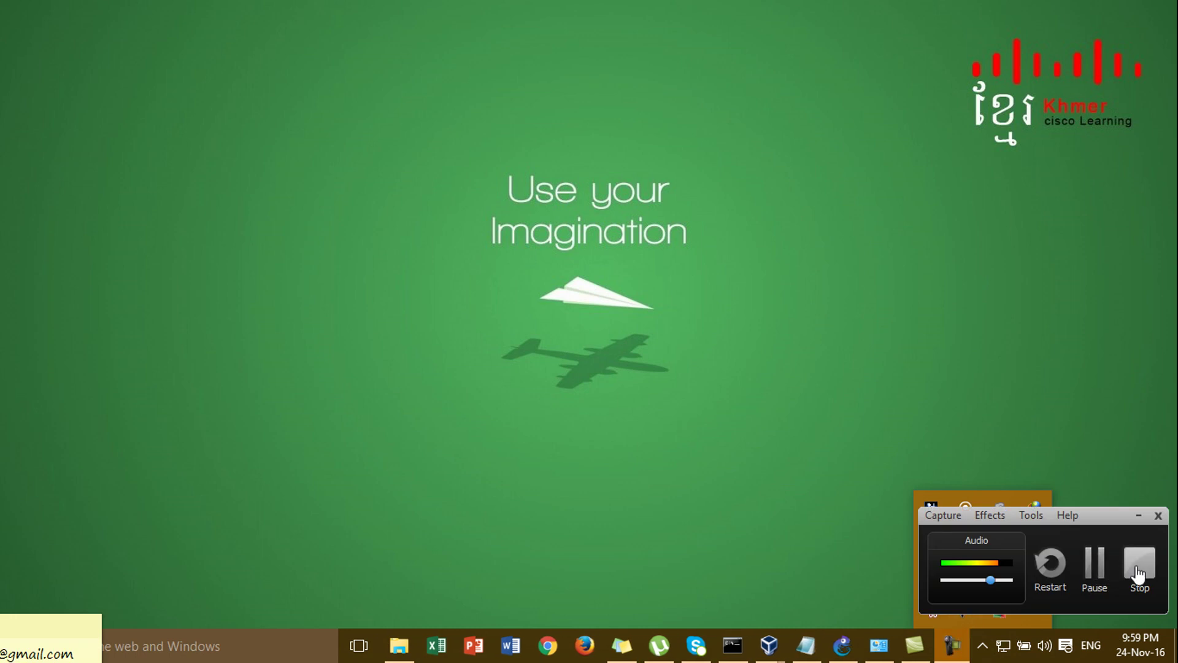